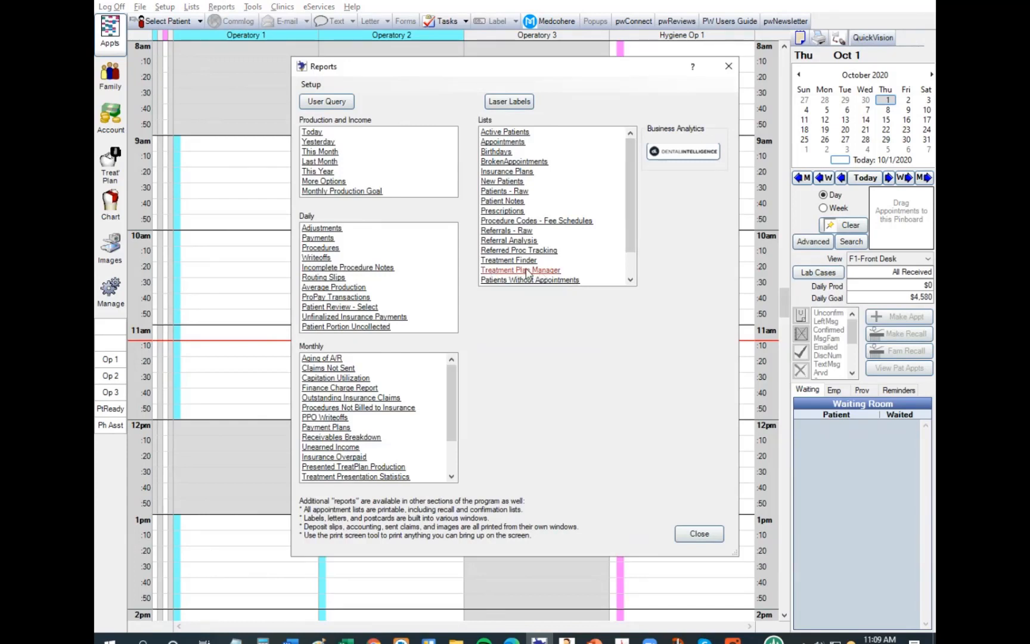
# Open the Treatment Plan Manager list report and set its outstanding treatment plan date to 1/1/2020.
pyautogui.click(527, 271)
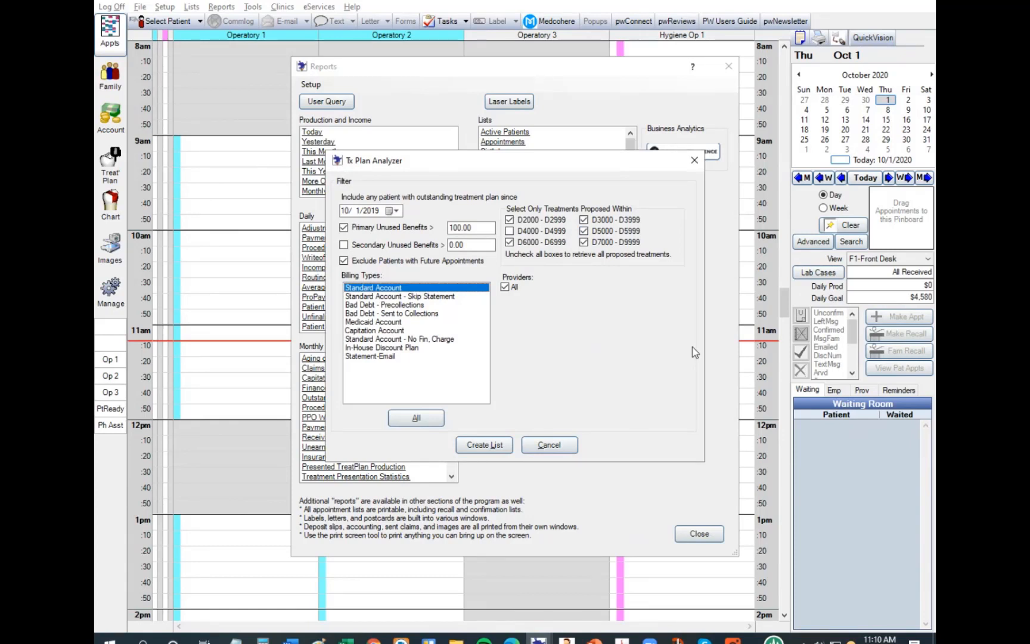
pyautogui.click(347, 212)
pyautogui.write('1')
pyautogui.click(375, 212)
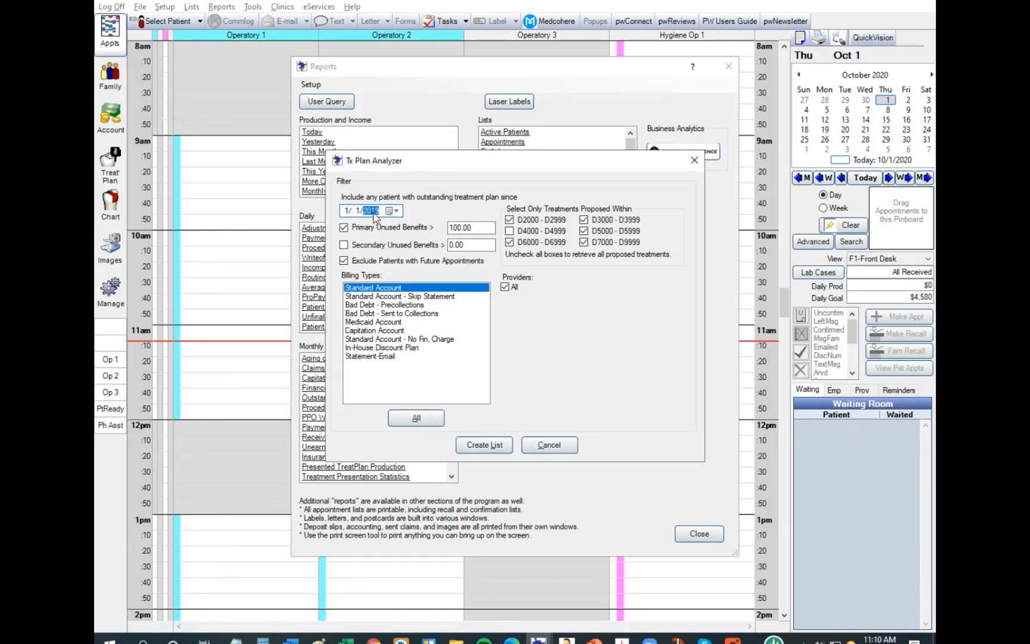
pyautogui.write('2020')
# Set the outstanding treatment plan date back to 10/1/2019.
pyautogui.click(348, 213)
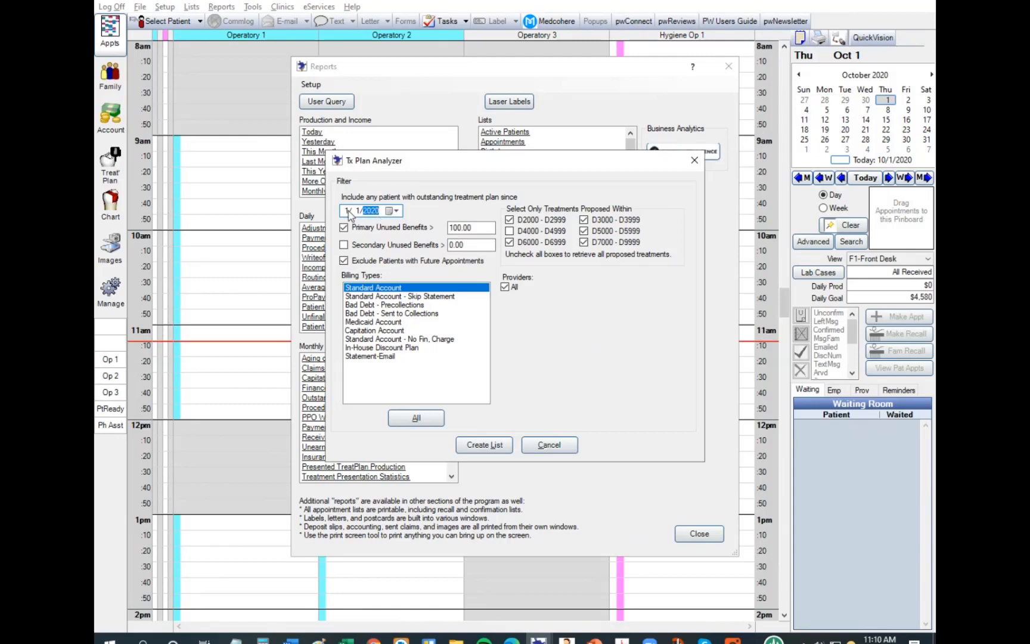
pyautogui.write('10')
pyautogui.click(375, 212)
pyautogui.write('2019')
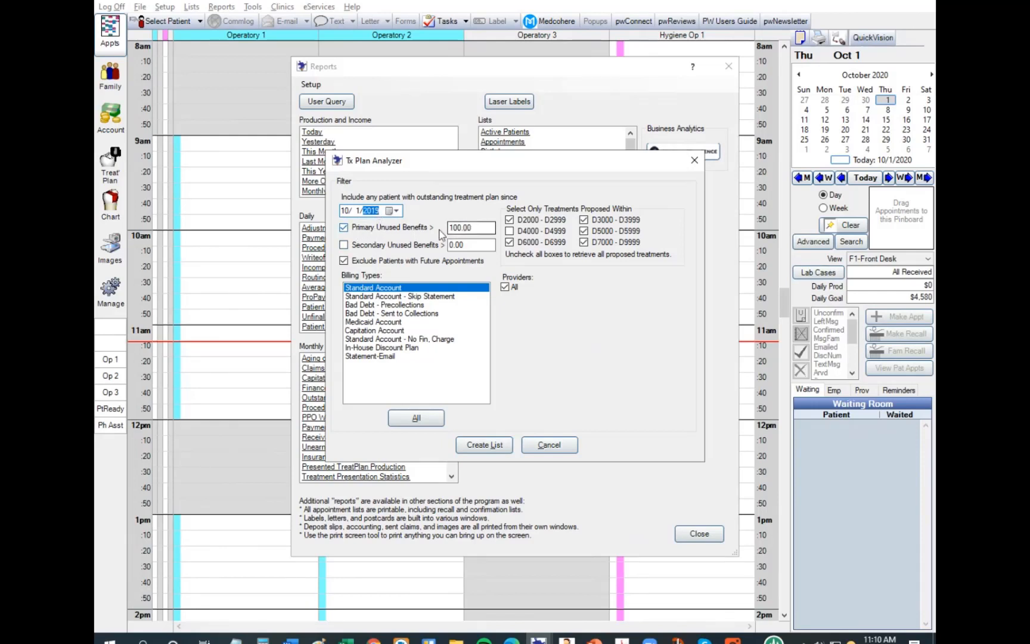
# Toggle the secondary unused benefits filter on and off, and try primary unused benefits minimums of 500 and 1000.
pyautogui.click(344, 246)
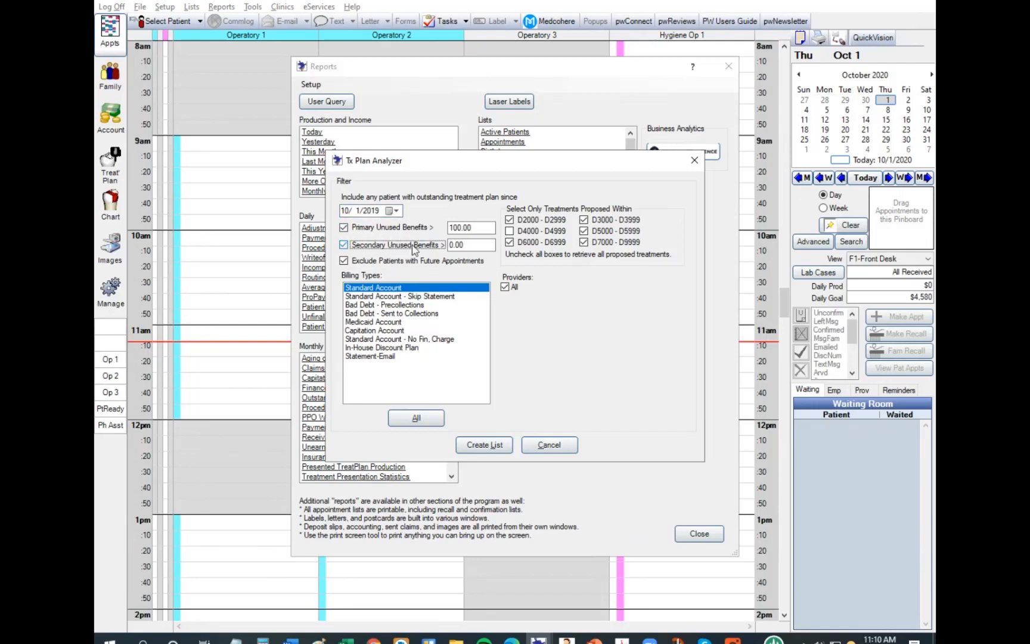
pyautogui.click(344, 245)
pyautogui.click(464, 226)
pyautogui.moveTo(464, 225); pyautogui.dragTo(415, 231)
pyautogui.write('500')
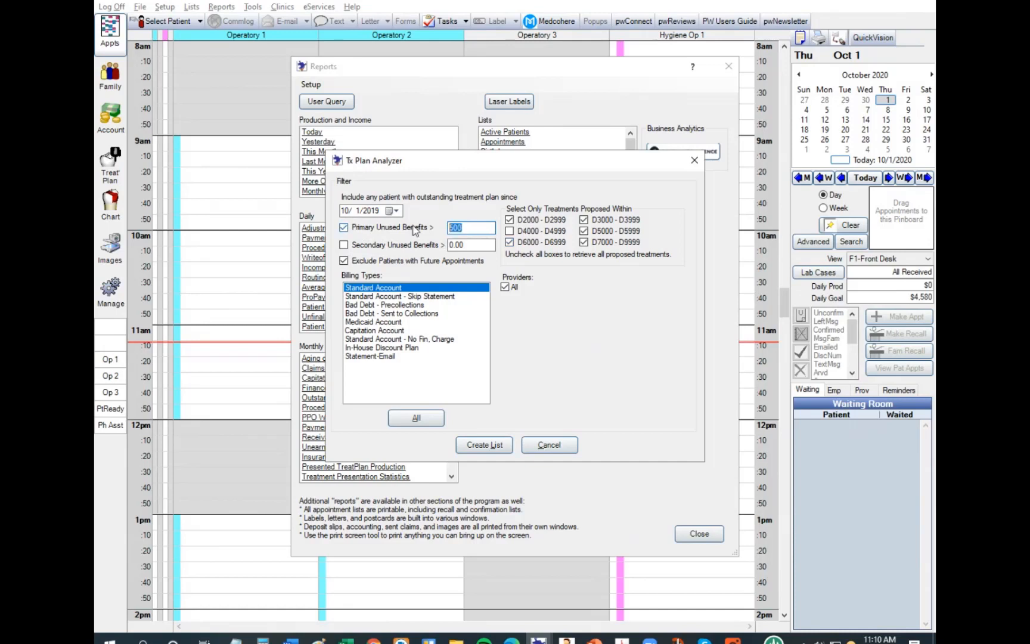
pyautogui.write('1000')
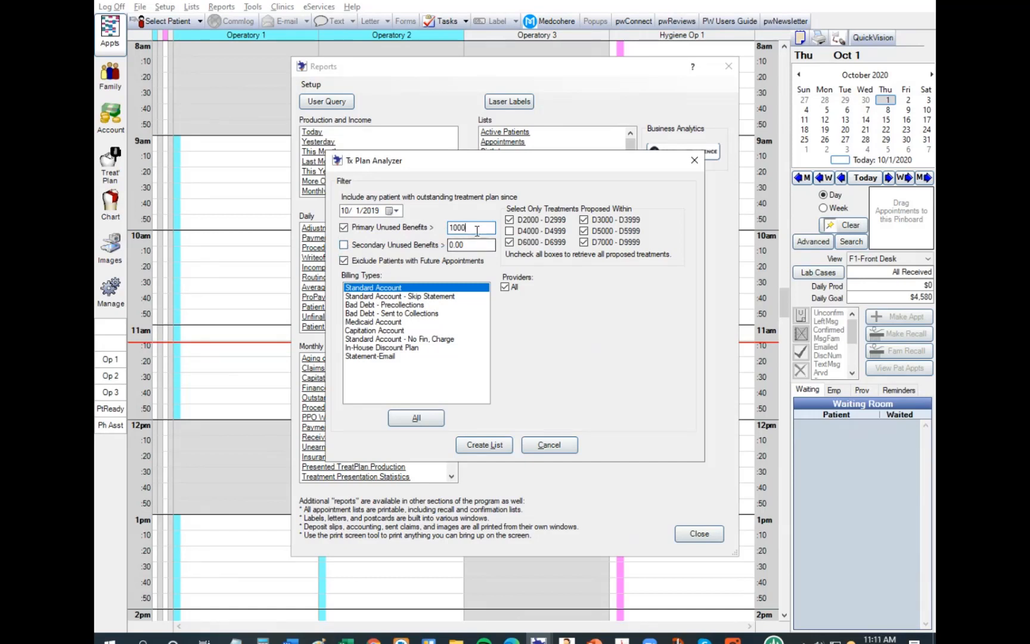
# Set the primary unused benefits minimum to 100 and include proposed treatments in the D4000 - D4999 range.
pyautogui.moveTo(475, 228); pyautogui.dragTo(401, 230)
pyautogui.write('41')
pyautogui.write('100')
pyautogui.press('BackSpace')
pyautogui.press('BackSpace')
pyautogui.press('BackSpace')
pyautogui.press('BackSpace')
pyautogui.write('100')
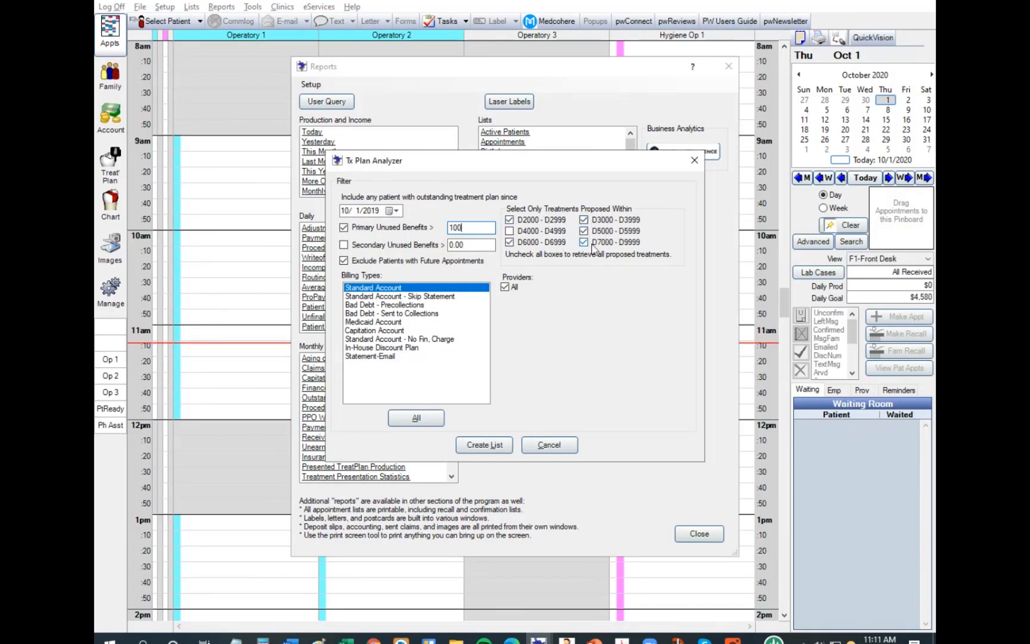
pyautogui.click(510, 232)
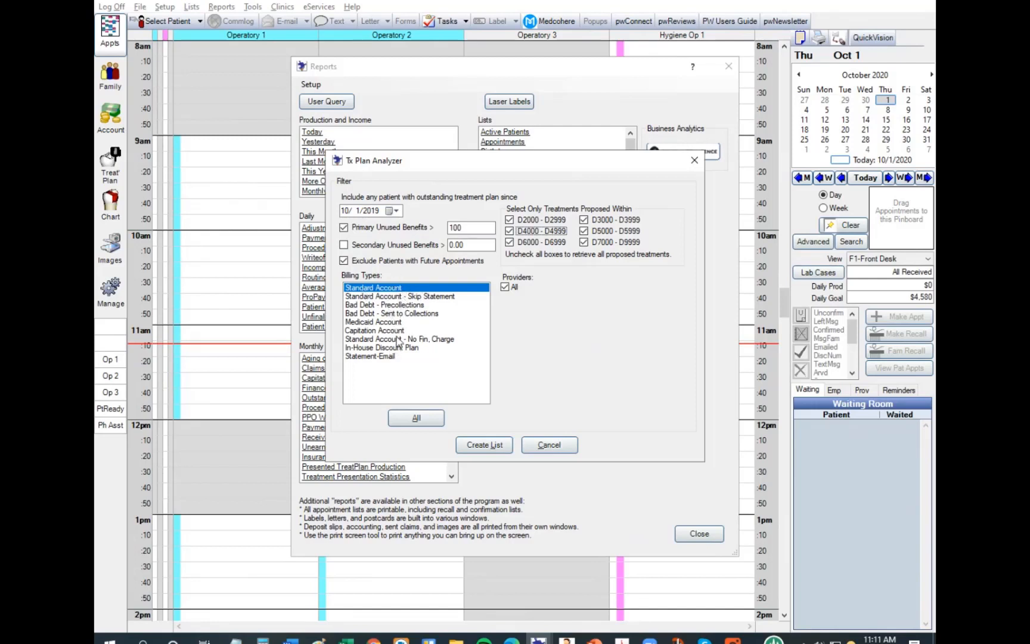
# Reveal the individual providers and restore All, and toggle the exclusion of patients with future appointments off and on.
pyautogui.click(505, 287)
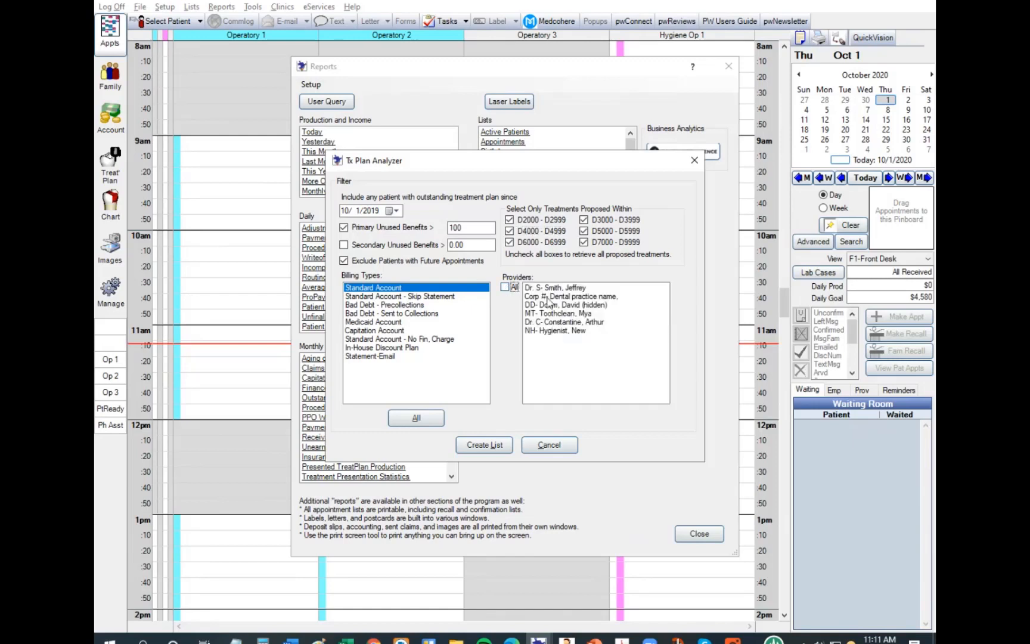
pyautogui.click(505, 288)
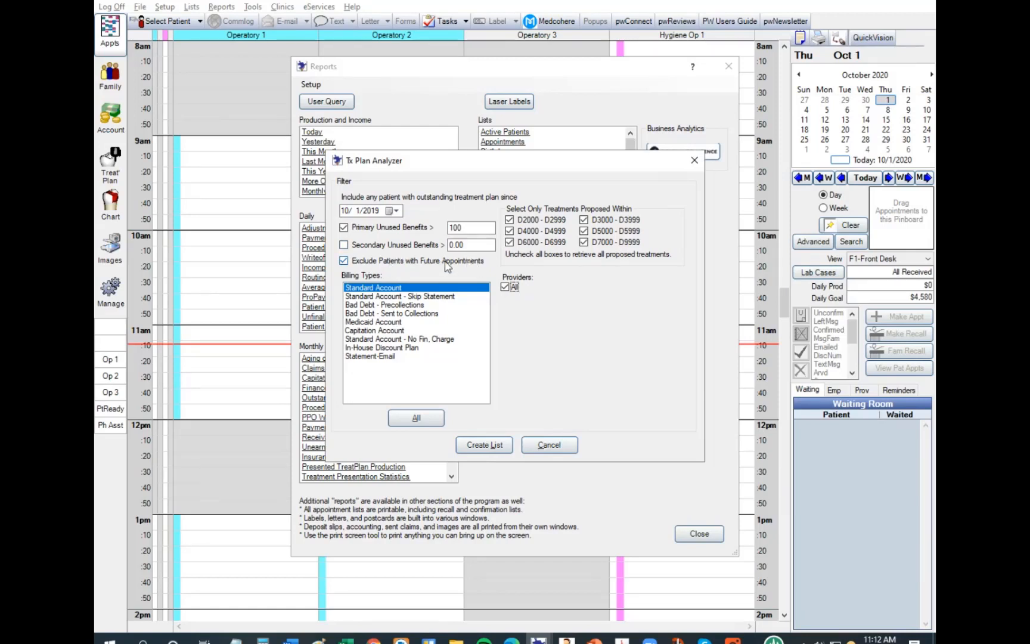
pyautogui.click(343, 263)
pyautogui.click(344, 262)
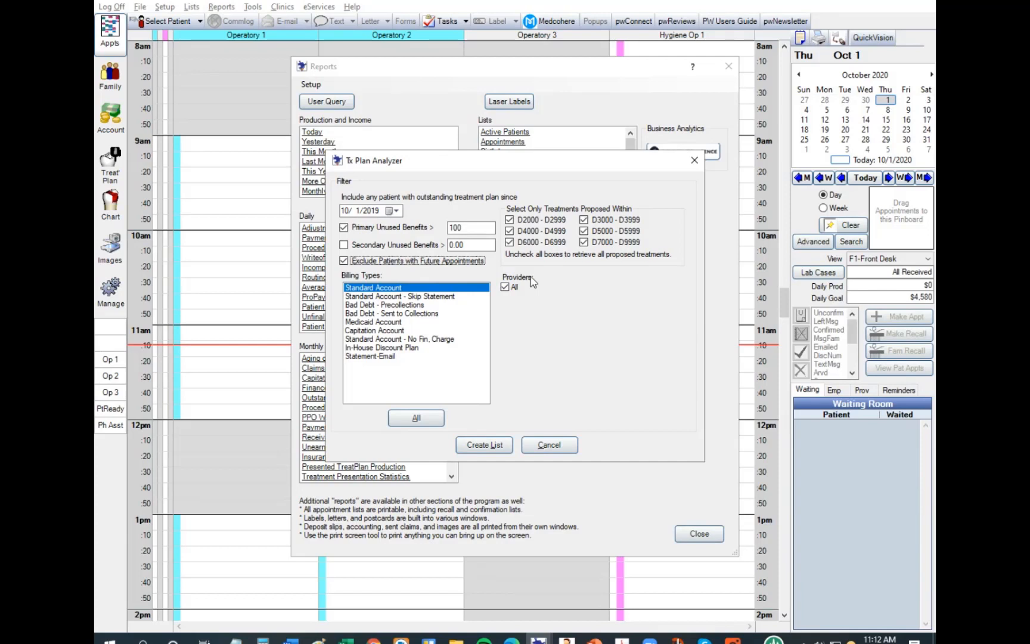
# Create the treatment plan list from these filters and select only the first patient's entry.
pyautogui.click(501, 446)
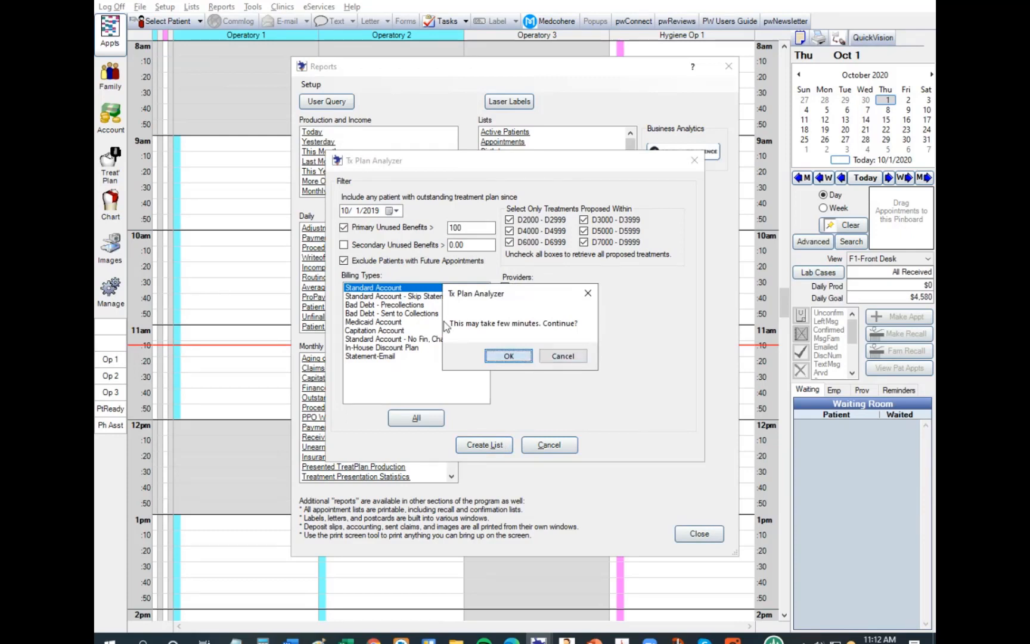
pyautogui.click(504, 356)
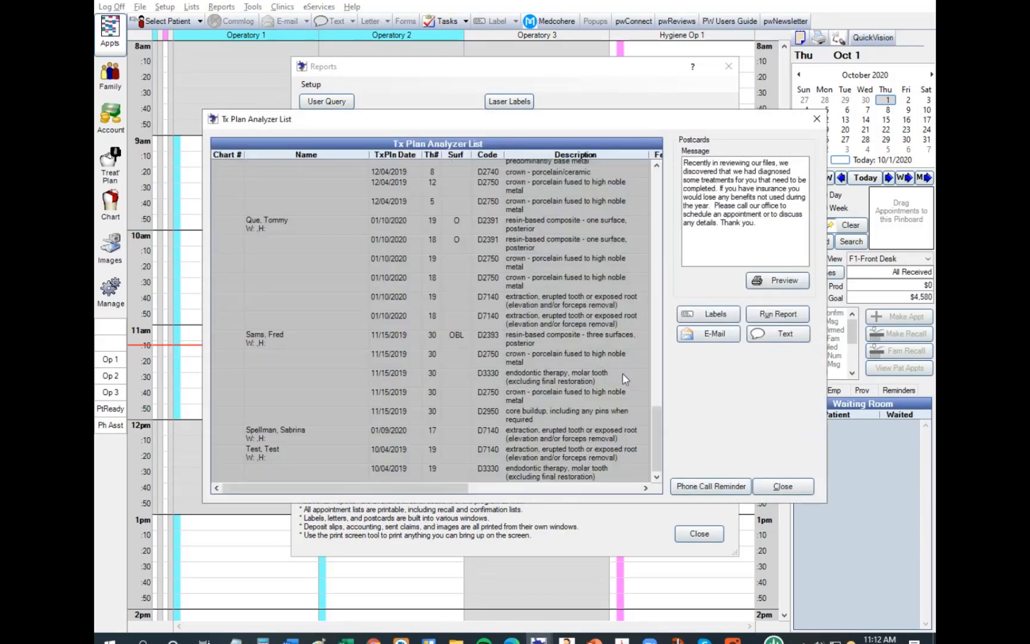
pyautogui.scroll(10, 656, 237)
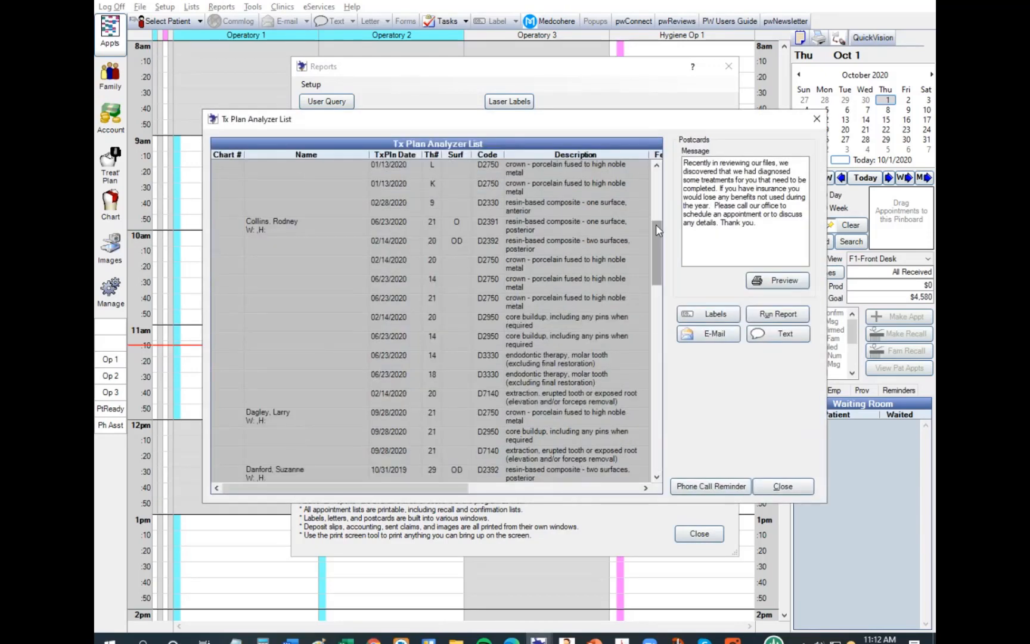
pyautogui.click(431, 204)
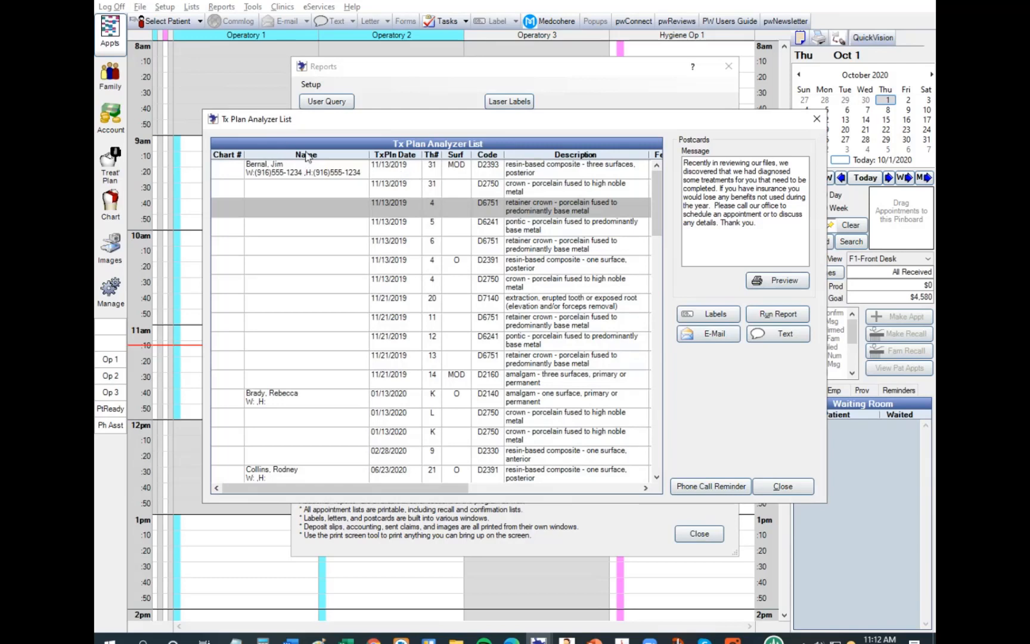
pyautogui.click(316, 168)
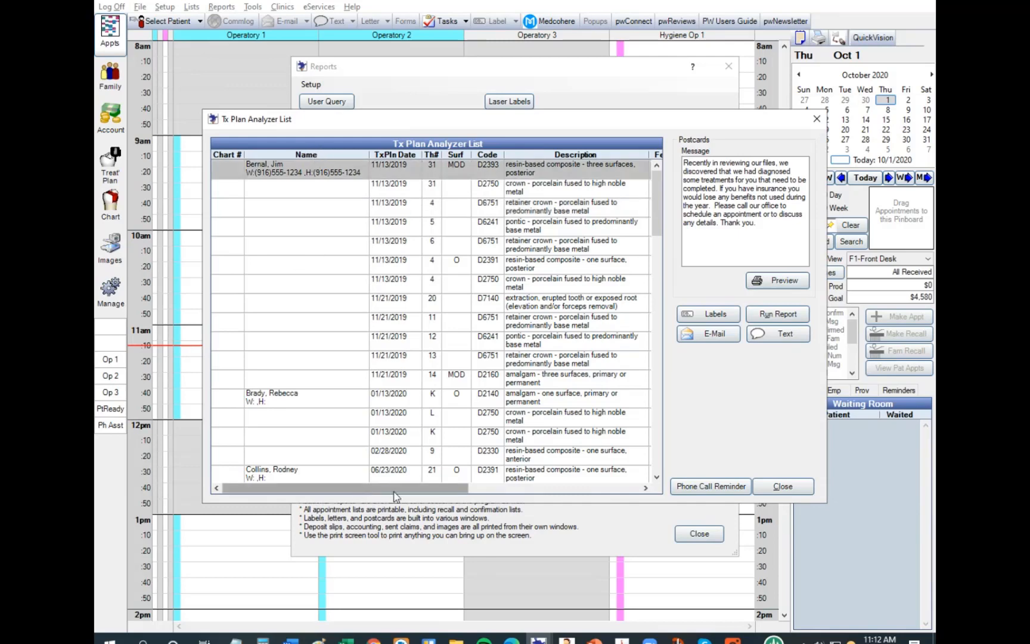
# Examine the list's fee, patient and insurance payment, unused benefits and e-mail columns.
pyautogui.moveTo(403, 494); pyautogui.dragTo(451, 495)
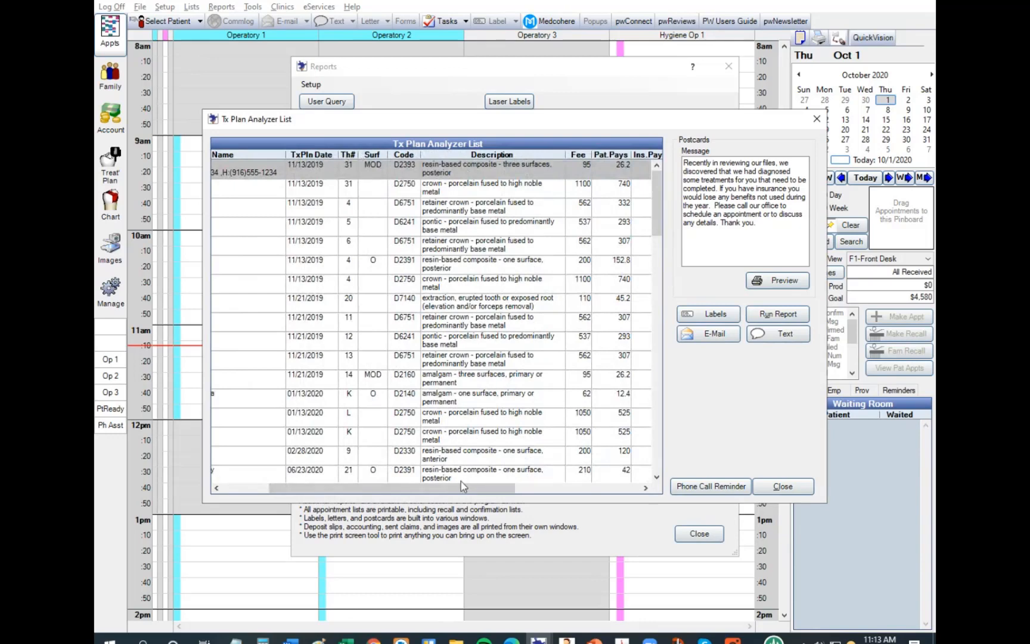
pyautogui.moveTo(460, 496); pyautogui.dragTo(564, 496)
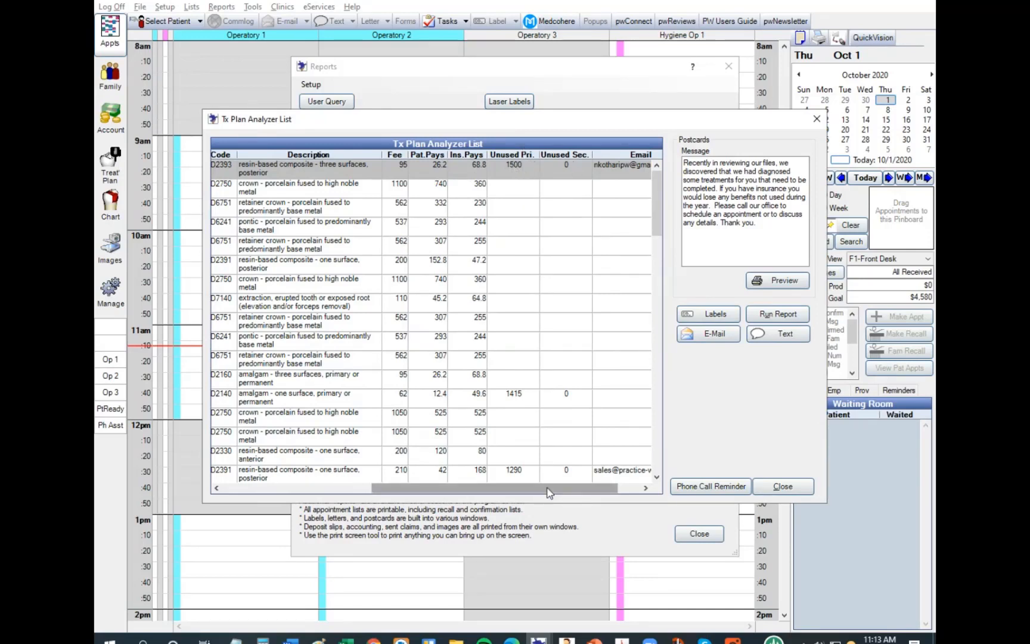
pyautogui.moveTo(549, 492); pyautogui.dragTo(596, 493)
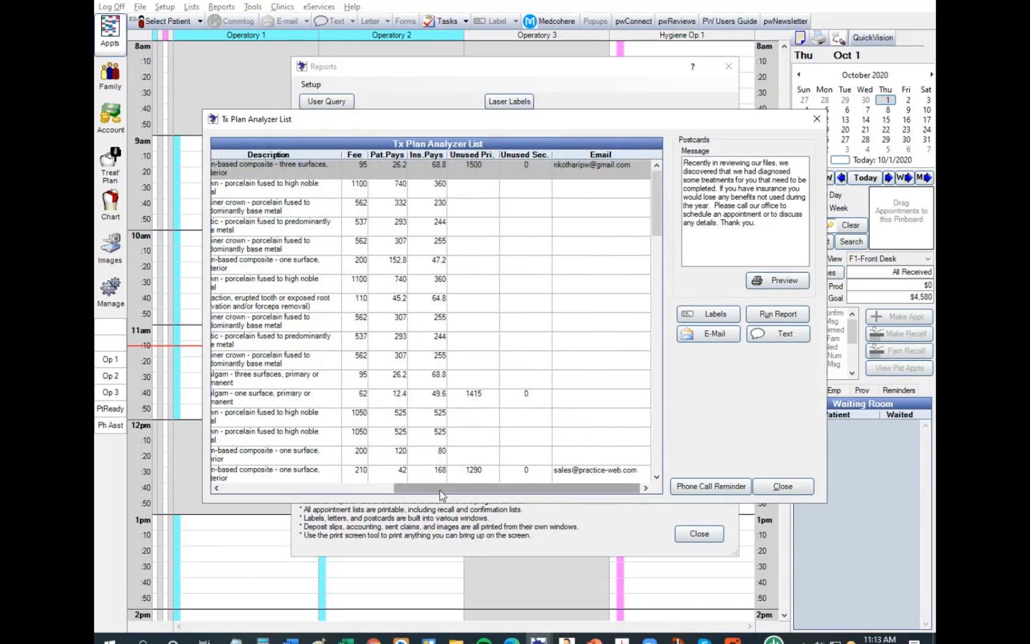
pyautogui.moveTo(441, 494); pyautogui.dragTo(404, 491)
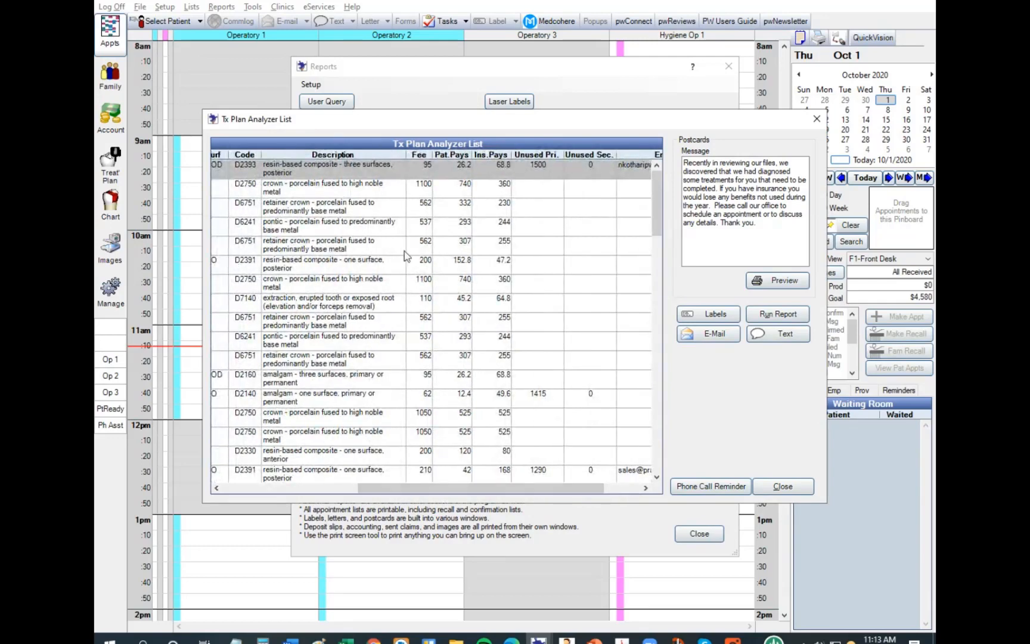
pyautogui.moveTo(541, 495); pyautogui.dragTo(392, 496)
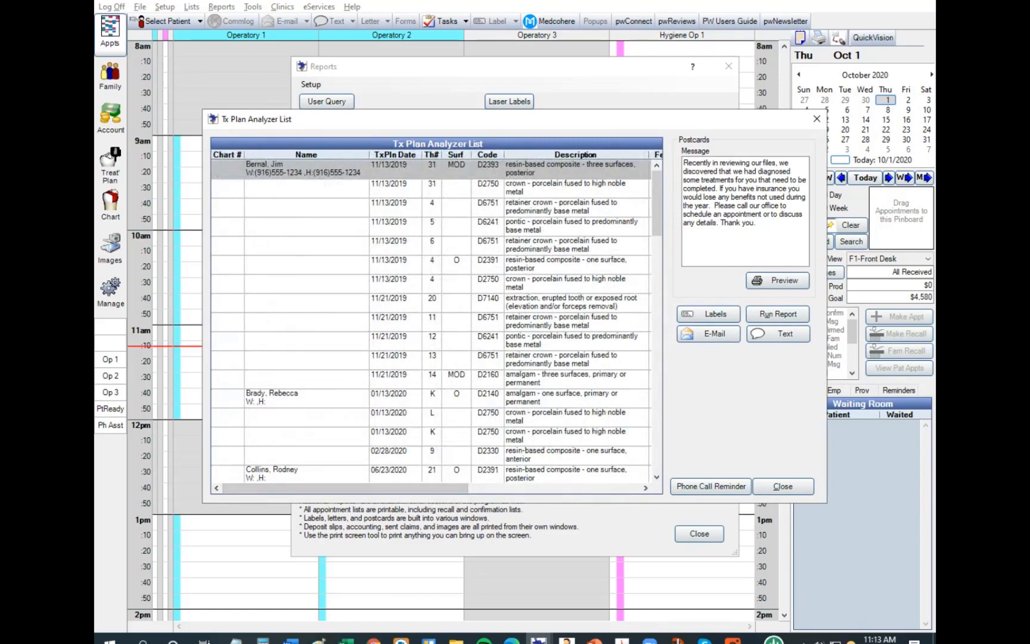
pyautogui.hotkey('alt', 'Tab')
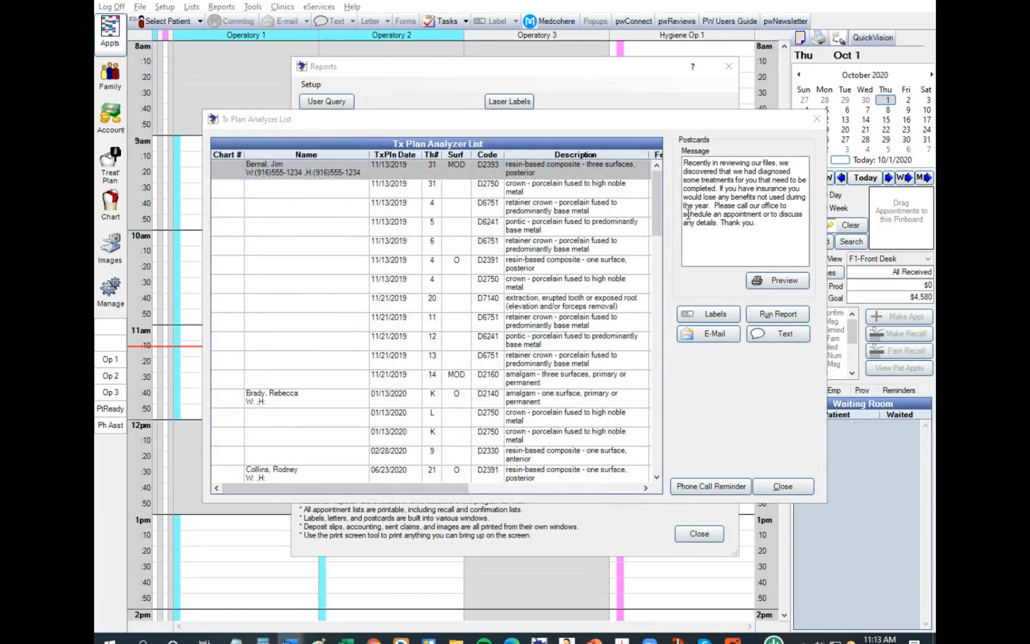
pyautogui.moveTo(660, 195); pyautogui.dragTo(631, 190)
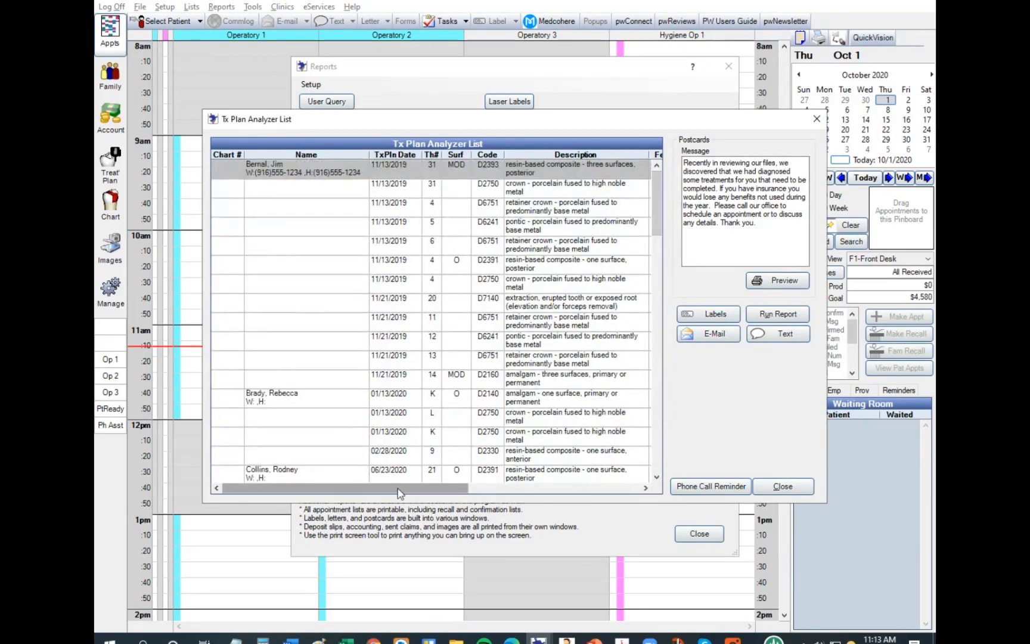
pyautogui.moveTo(398, 489); pyautogui.dragTo(497, 488)
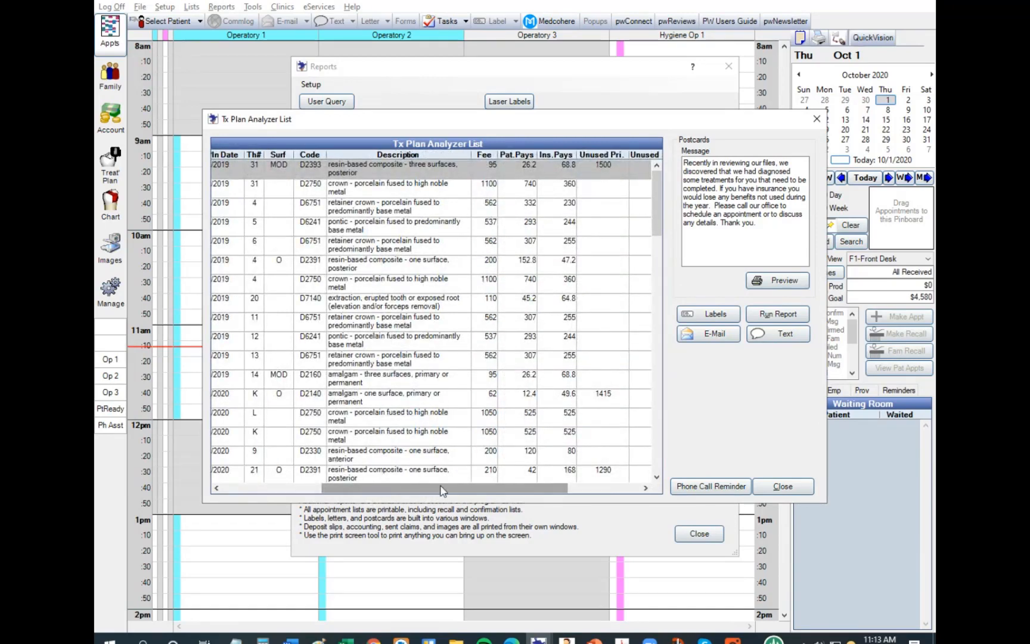
pyautogui.moveTo(441, 490); pyautogui.dragTo(341, 488)
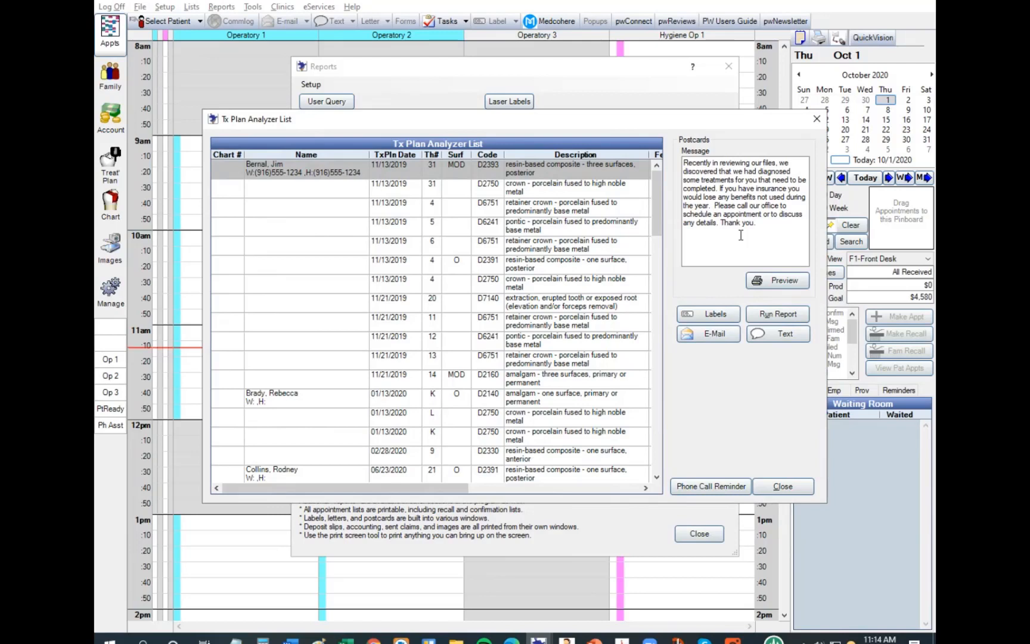
# Run the Treatment Plans Analyzer Report for the list, review it and close the preview.
pyautogui.click(775, 319)
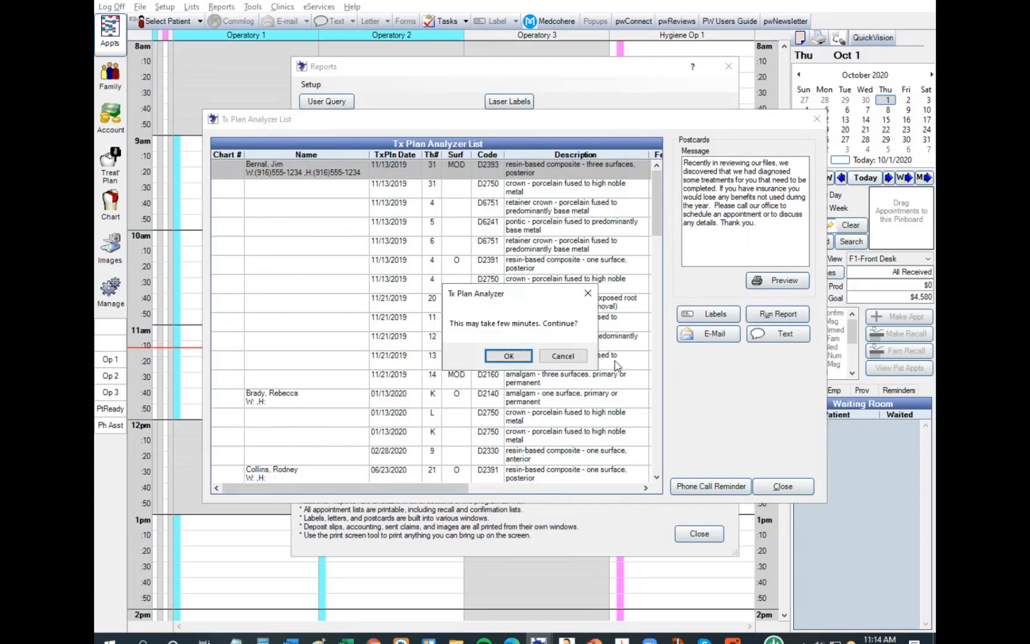
pyautogui.click(508, 356)
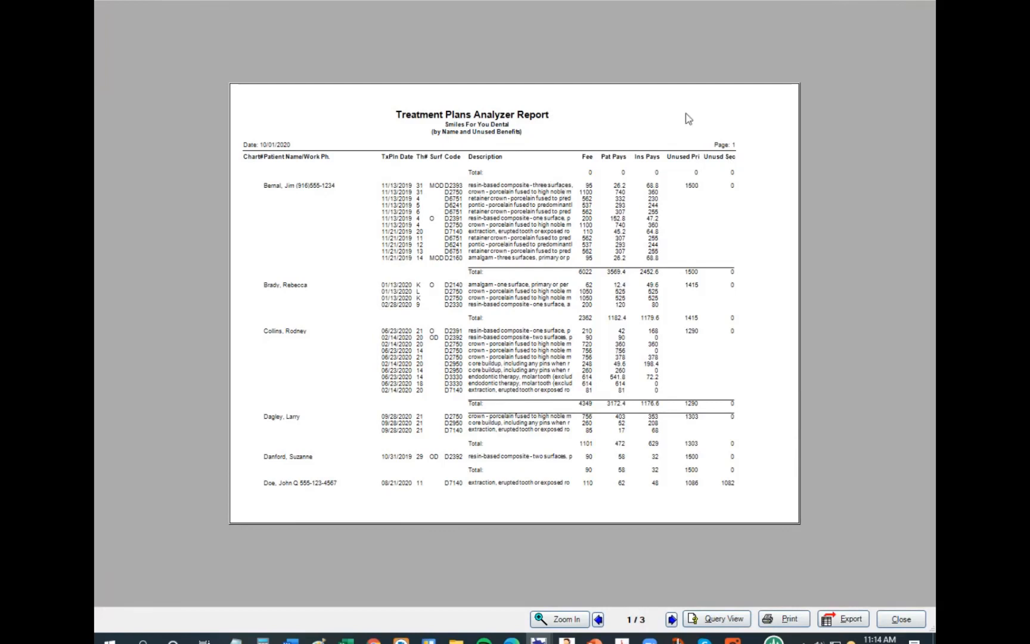
pyautogui.click(925, 2)
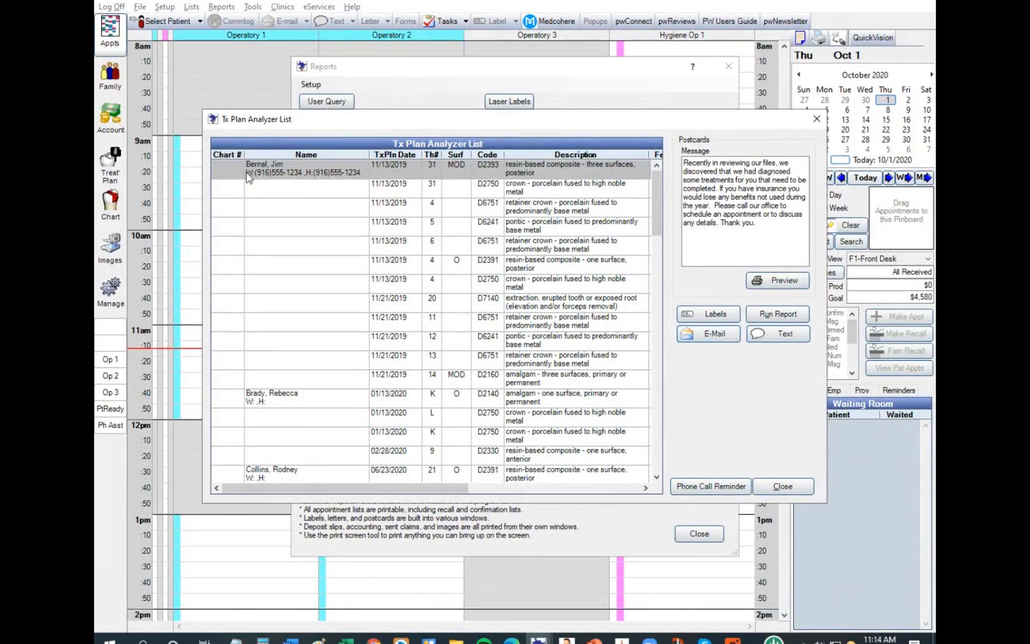
# Replace the postcard message with a reminder starting "We hope you're staying safe and healthy. Your insurance benefits are expiring at the end of this year".
pyautogui.click(759, 226)
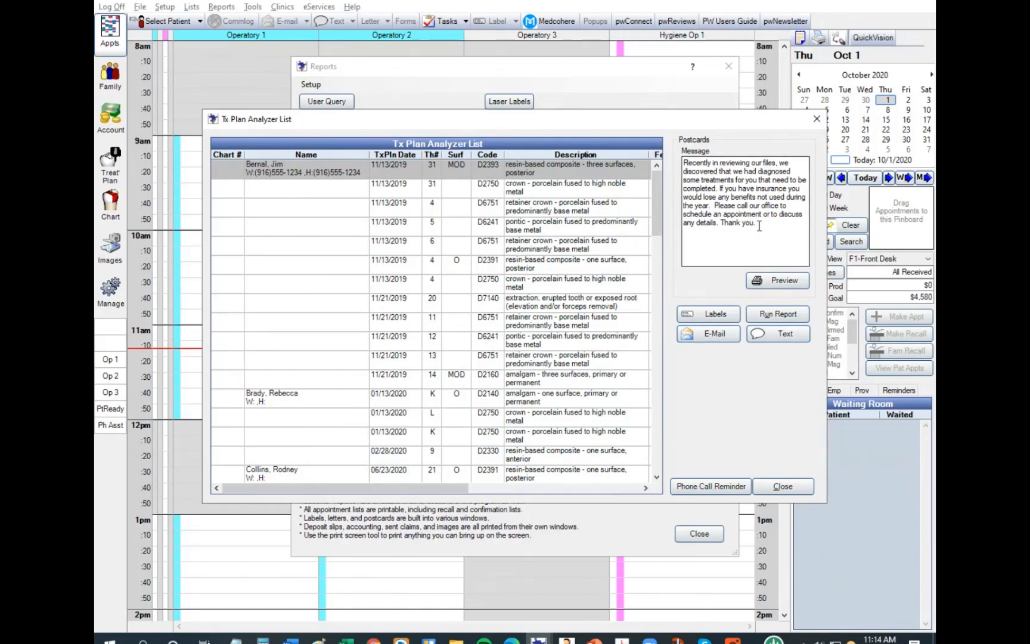
pyautogui.moveTo(759, 226); pyautogui.dragTo(684, 160)
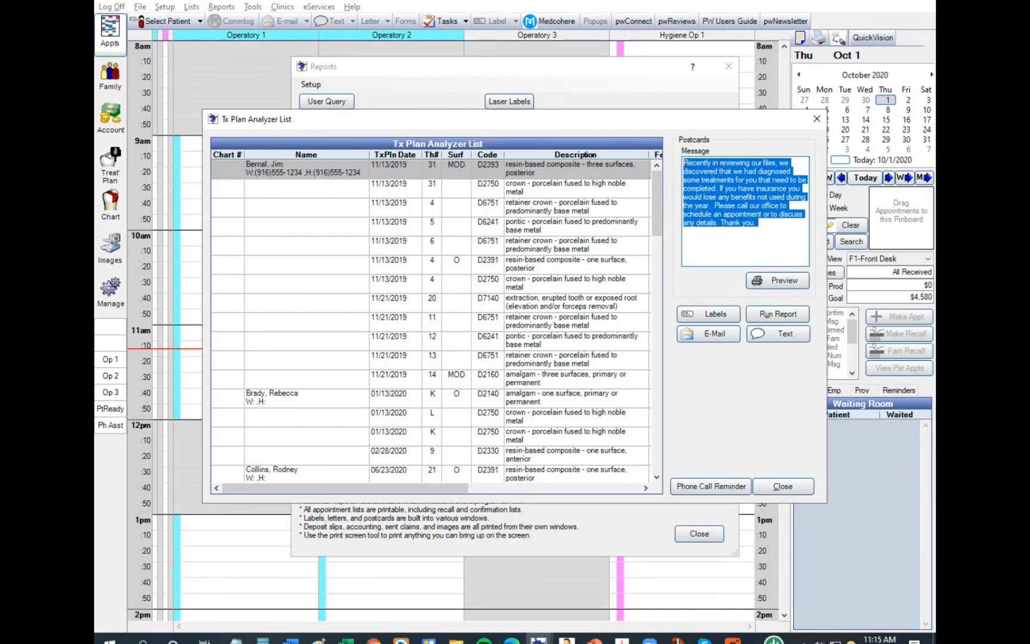
pyautogui.hotkey('alt', 'Tab')
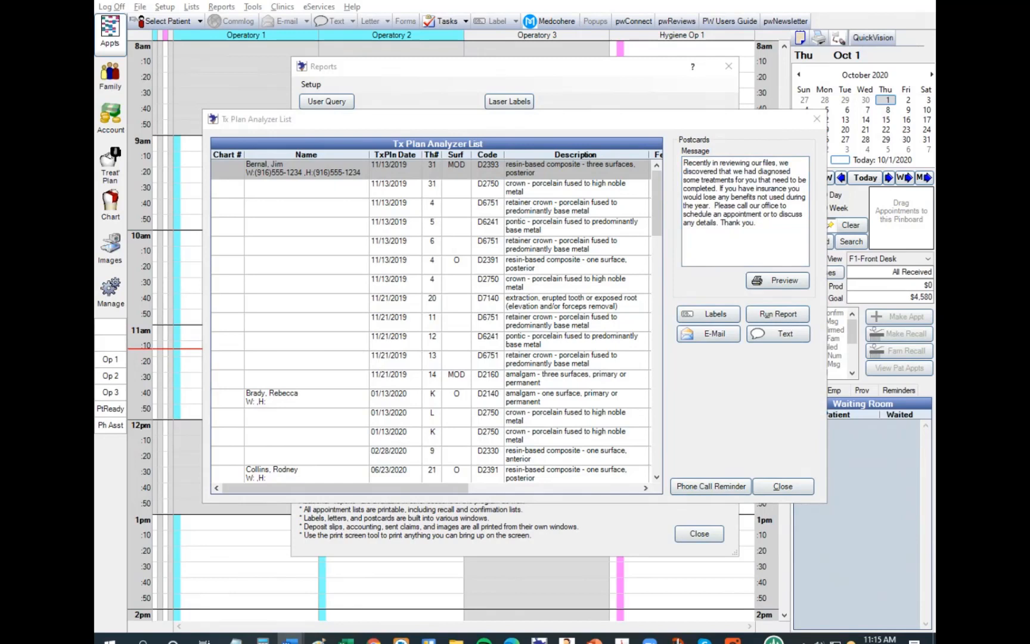
pyautogui.click(770, 223)
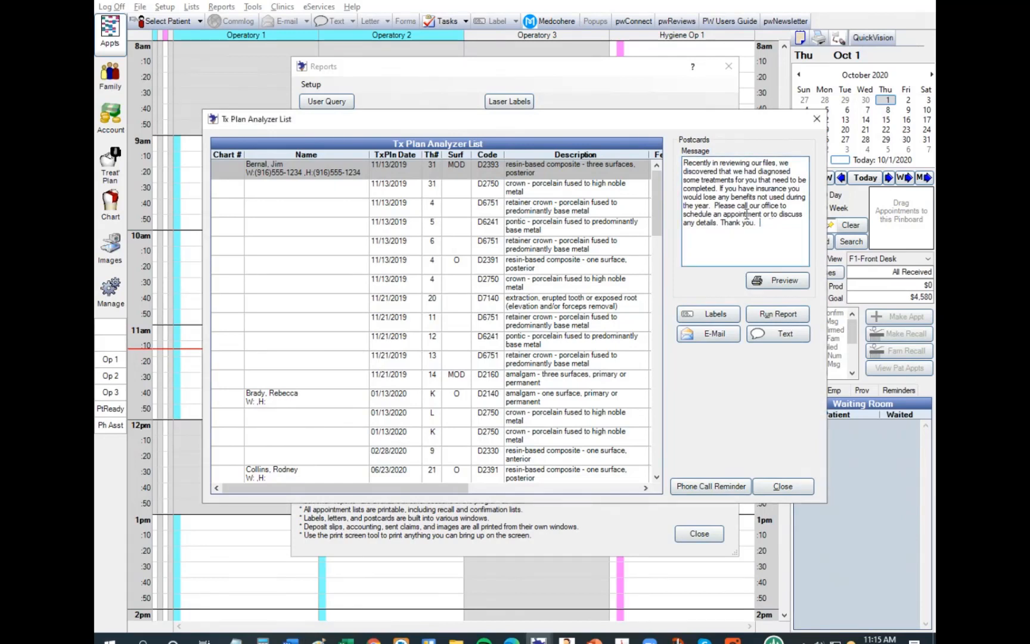
pyautogui.hotkey('ctrl', 'a')
pyautogui.write("We hope you're staying safe and healthy.  Your insurance benefits are expiring at the end of this year and you have important dental treatment.  Let us help you so you get that treatment taken care of and don't leave insurance money on the table!  Simply reply to this email or call us at the number below.  Thanks and we have to see you soon!")
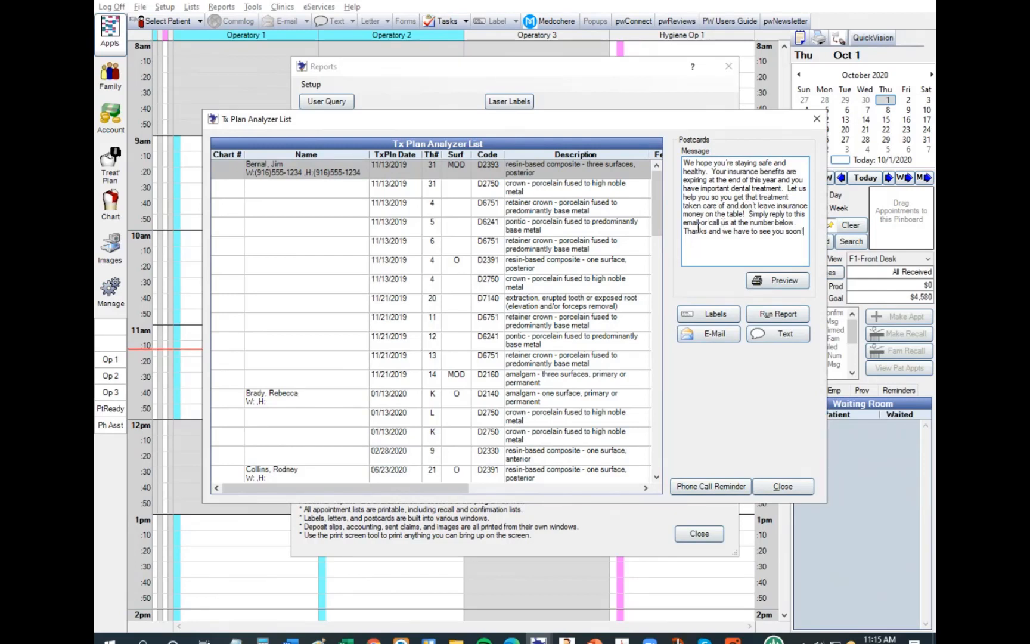
# Correct the message's closing sentence to "Thanks and we hope to see you soon!".
pyautogui.doubleClick(742, 231)
pyautogui.write('hope')
pyautogui.moveTo(233, 175); pyautogui.dragTo(336, 172)
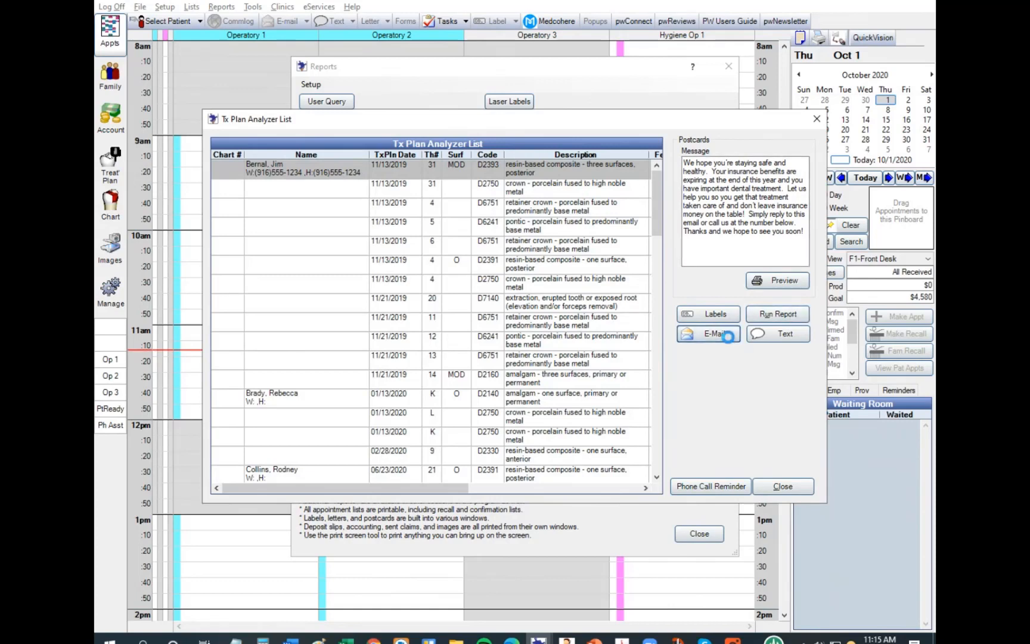
# E-mail the reminder message to the patient selected in the Tx Plan Analyzer List.
pyautogui.click(715, 334)
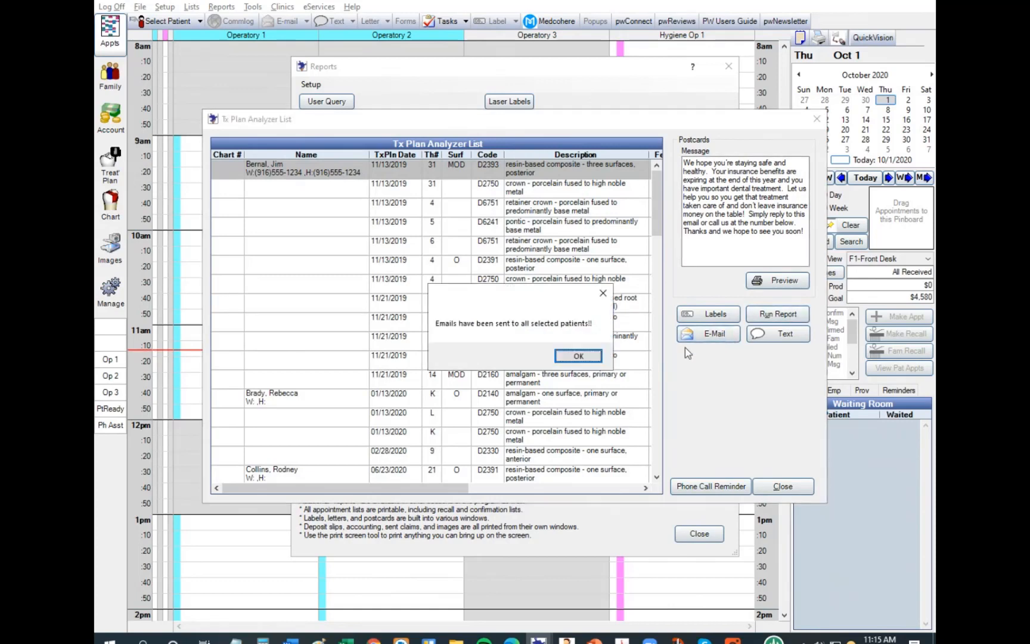
pyautogui.click(576, 358)
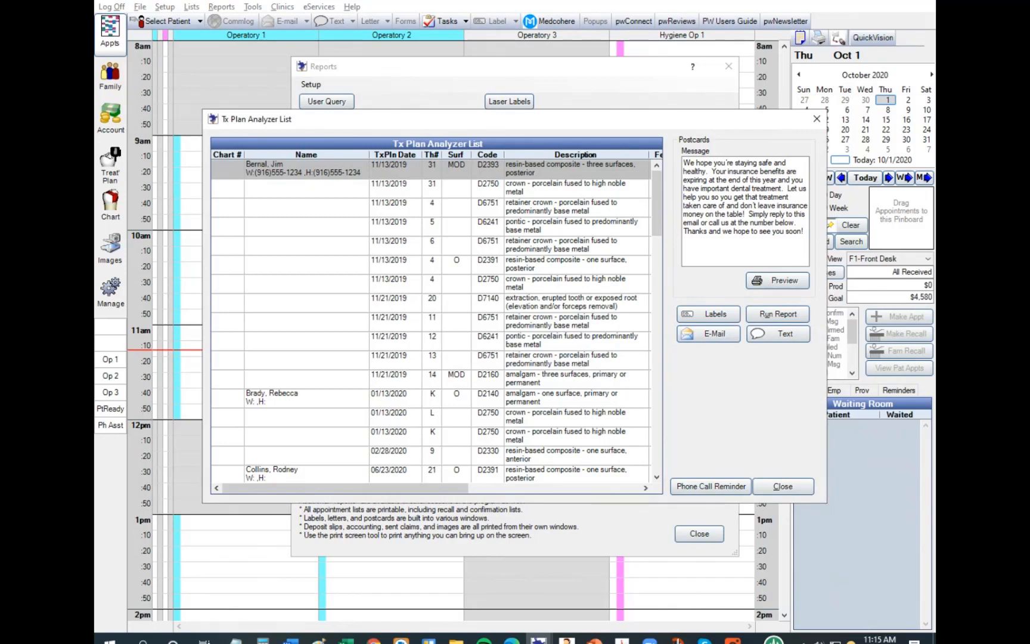
# Switch to Gmail, read the body of the received Treatment Plan Reminder e-mail, and return to the practice software.
pyautogui.hotkey('alt', 'Tab')
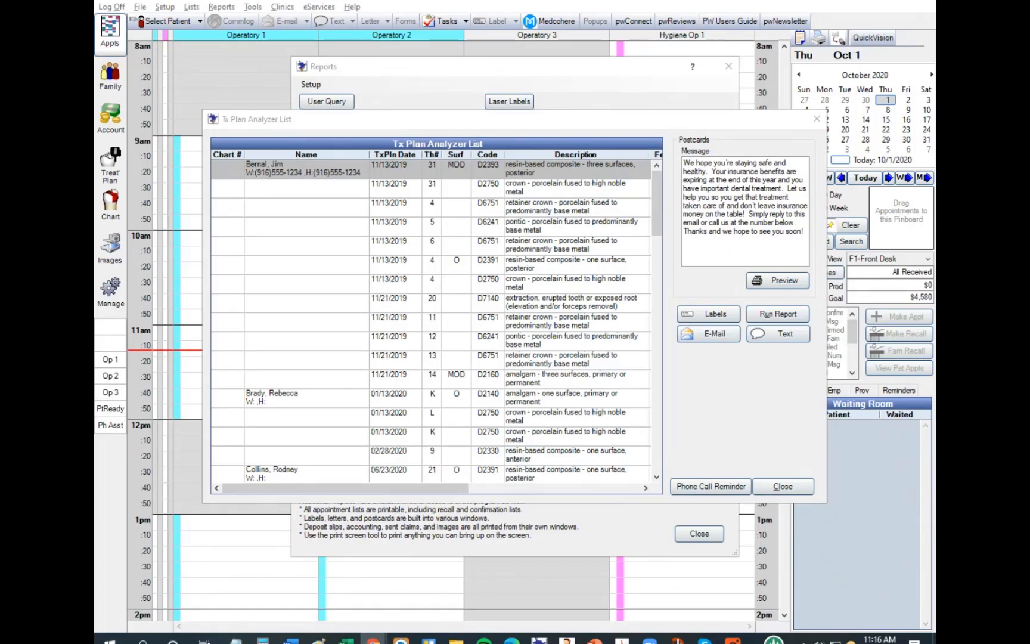
pyautogui.moveTo(896, 145); pyautogui.dragTo(632, 149)
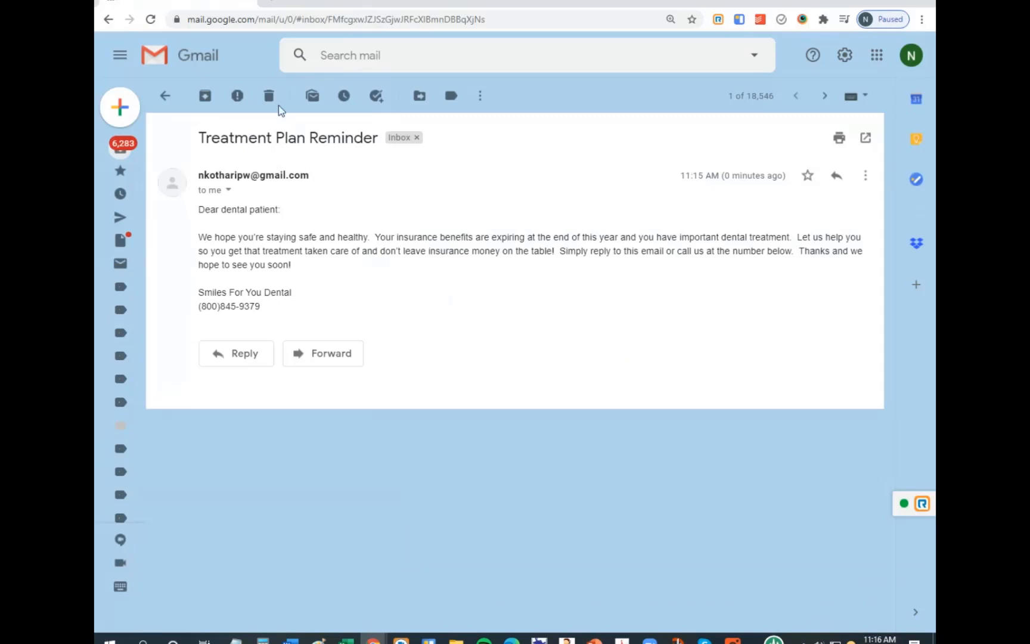
pyautogui.tripleClick(285, 242)
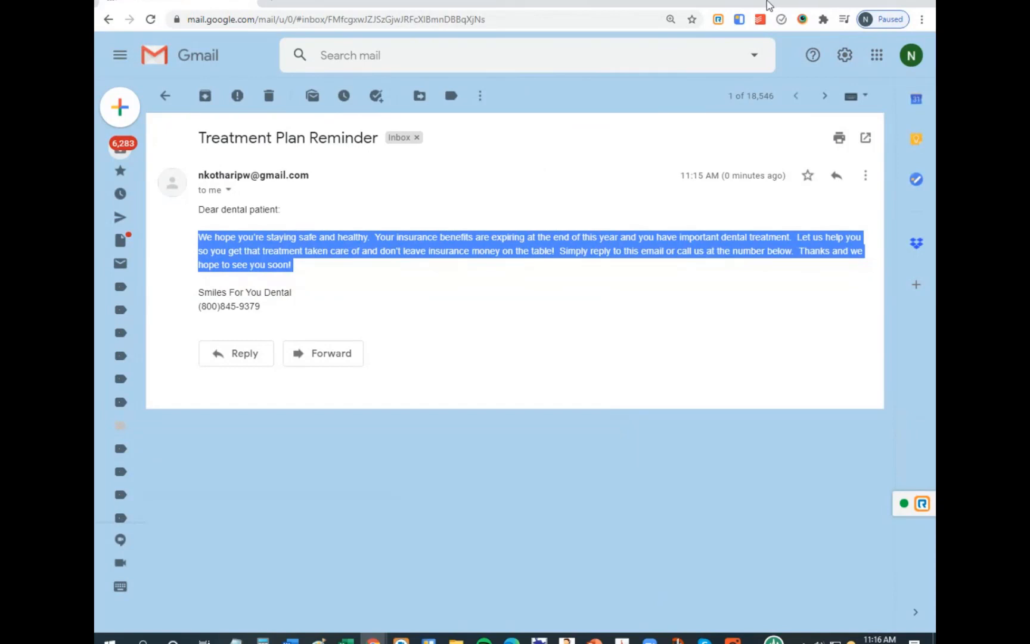
pyautogui.click(859, 3)
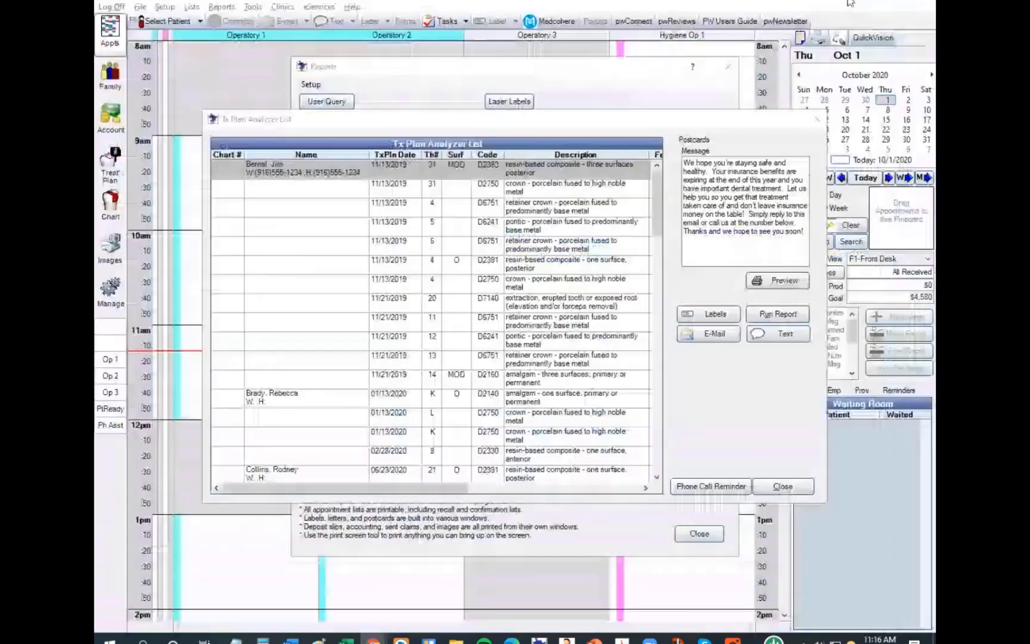
# Close the Tx Plan Analyzer List, its filter window and the Reports window.
pyautogui.click(823, 120)
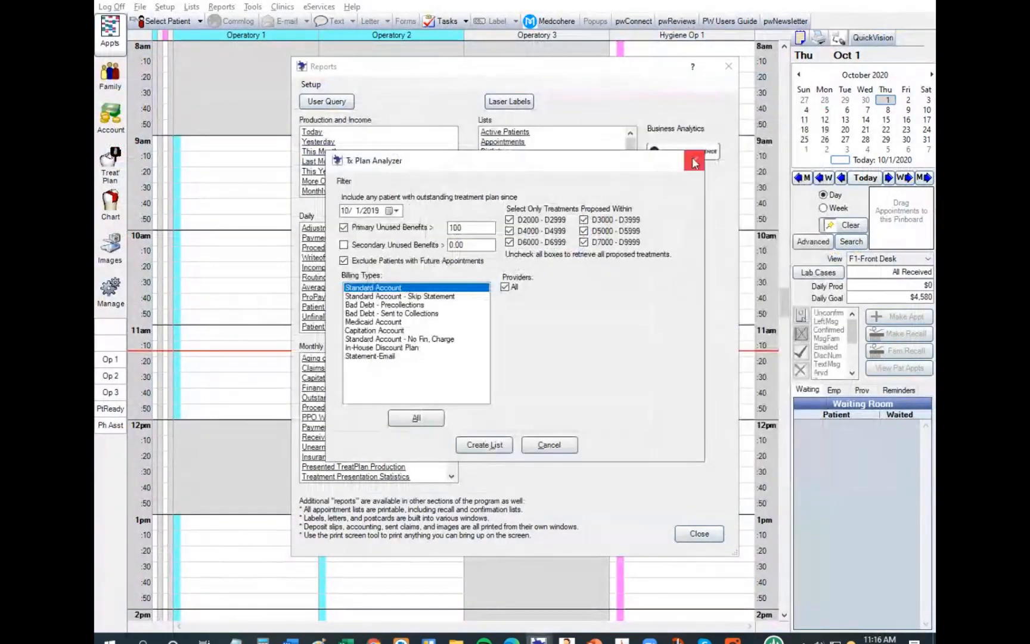
pyautogui.click(692, 156)
pyautogui.click(728, 66)
# Examine the sender address settings of the practice e-mail account in the e-mail setup, leaving them as they are.
pyautogui.click(161, 6)
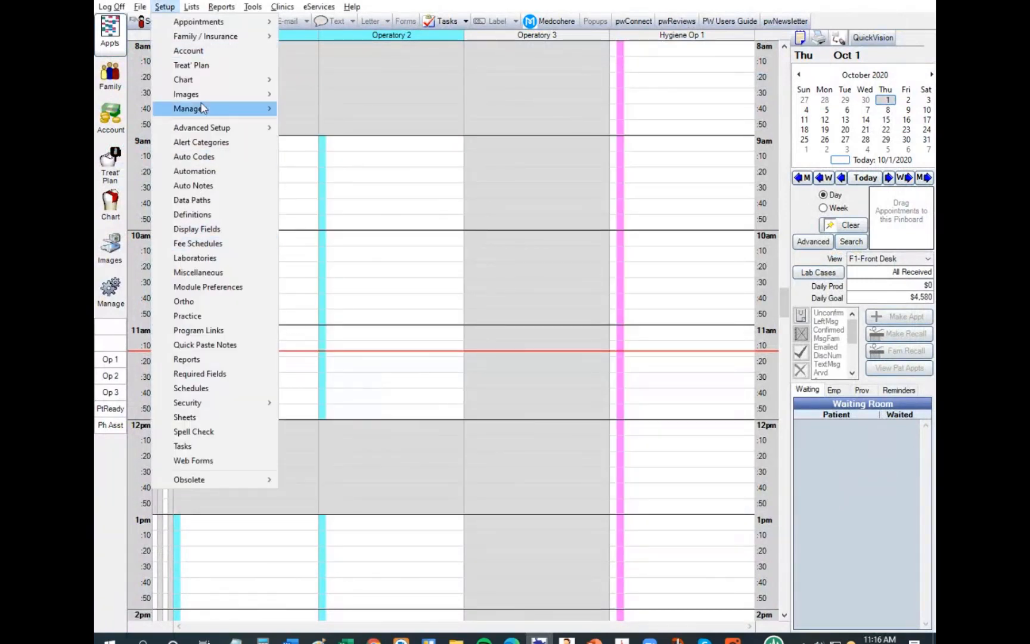
pyautogui.moveTo(203, 109)
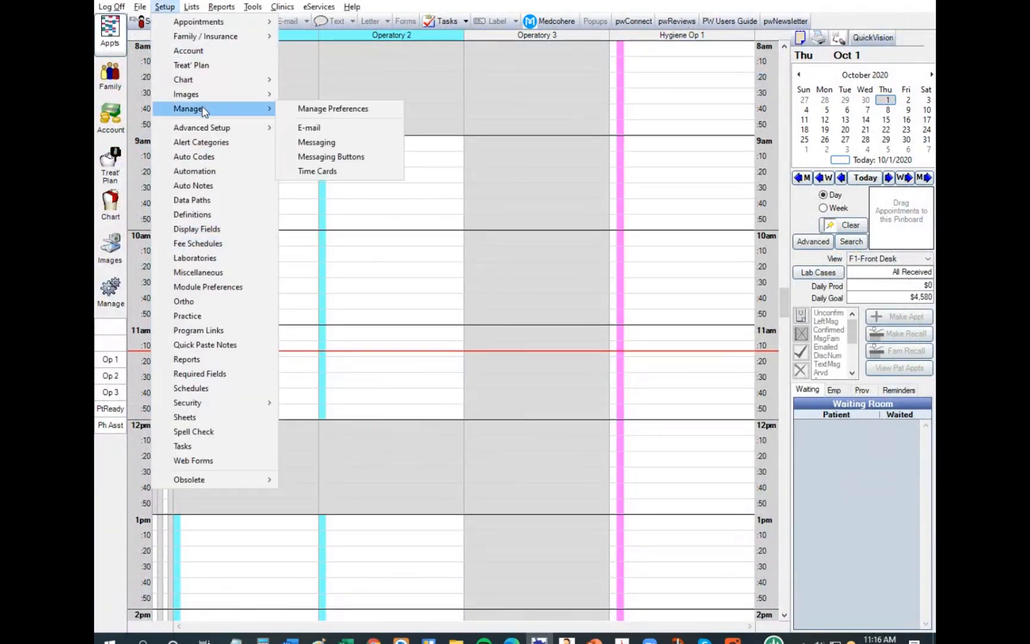
pyautogui.click(321, 129)
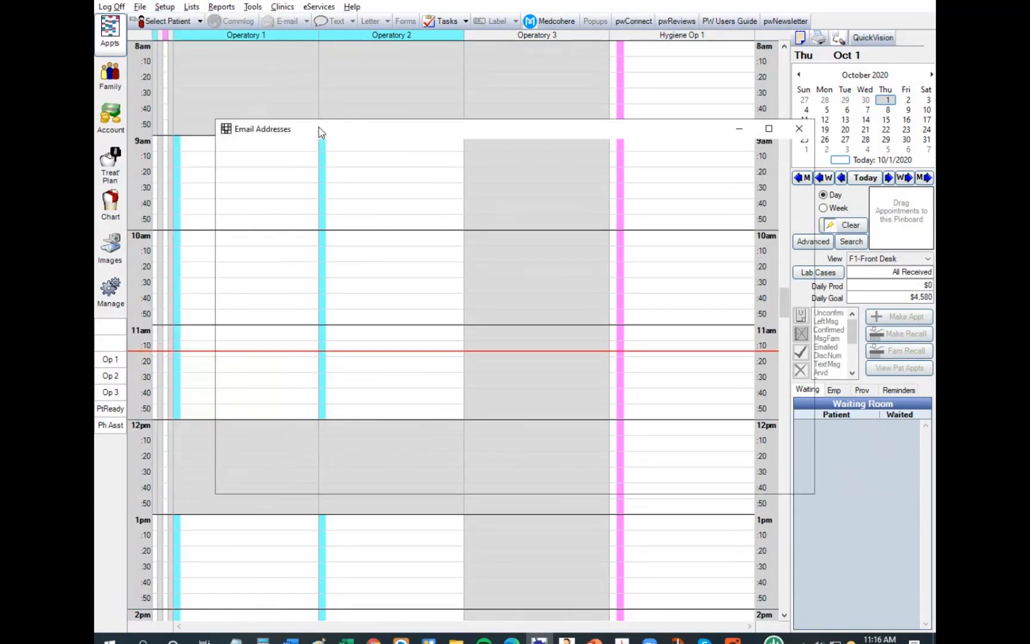
pyautogui.doubleClick(417, 196)
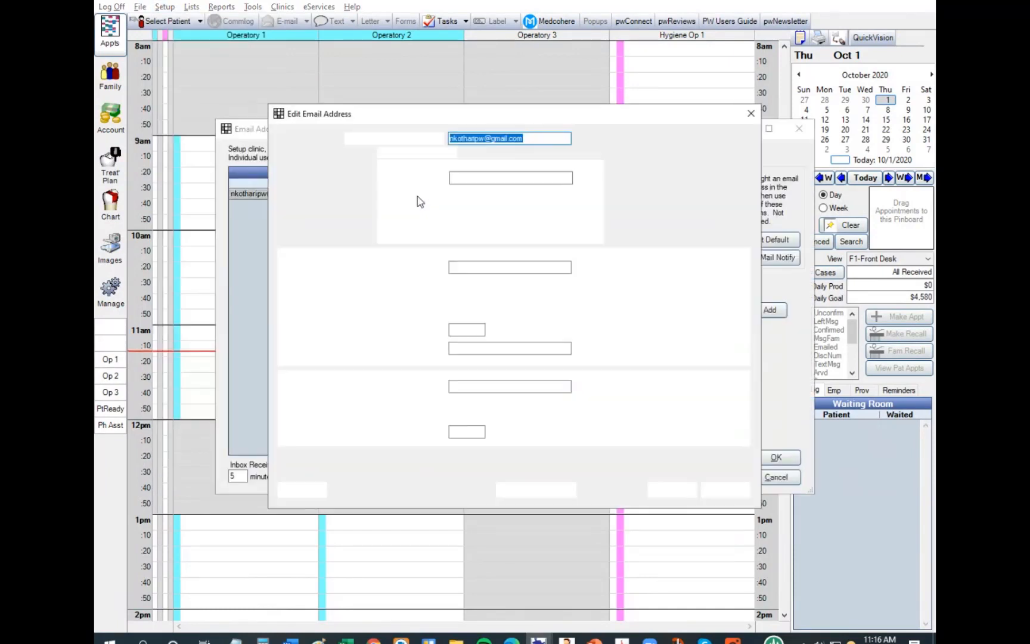
pyautogui.doubleClick(462, 350)
pyautogui.click(462, 350)
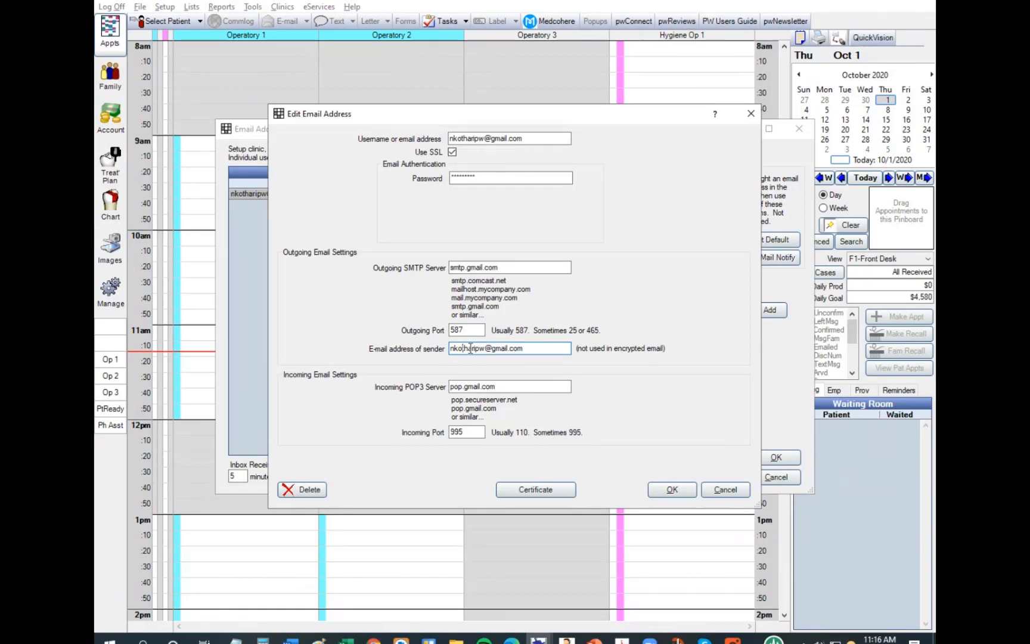
pyautogui.click(725, 496)
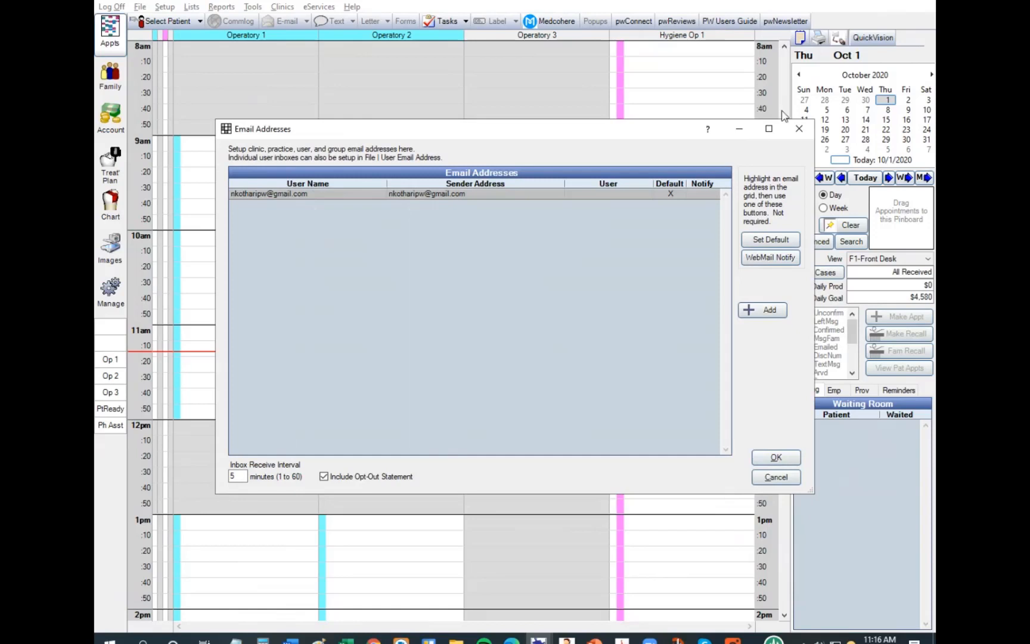
pyautogui.click(799, 128)
# Create the Treatment Plan Manager list again from the standard reports with the preset filter for Standard Account patients.
pyautogui.click(225, 7)
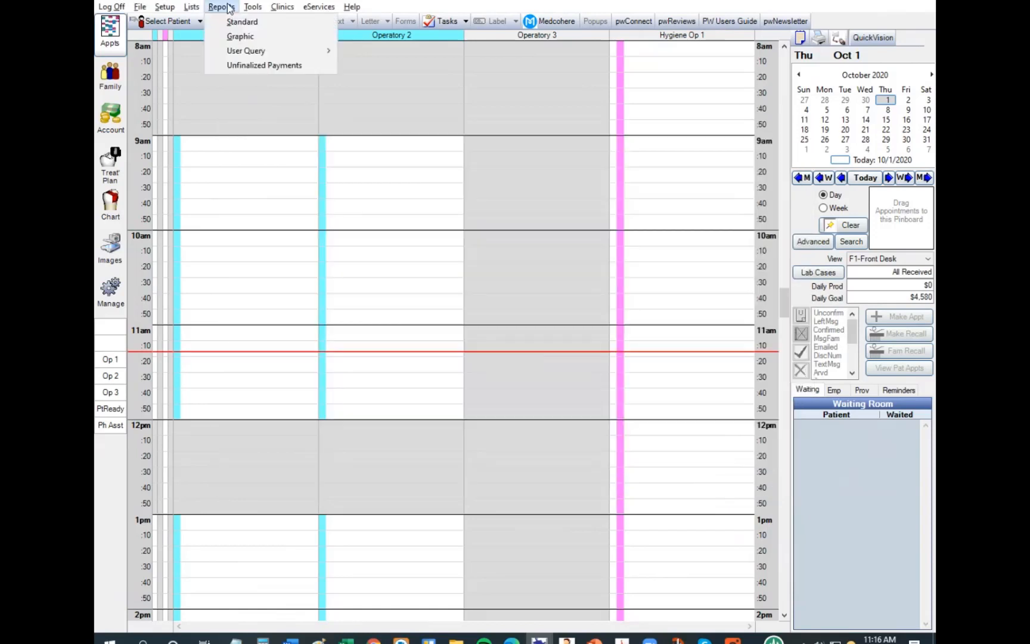
pyautogui.click(227, 8)
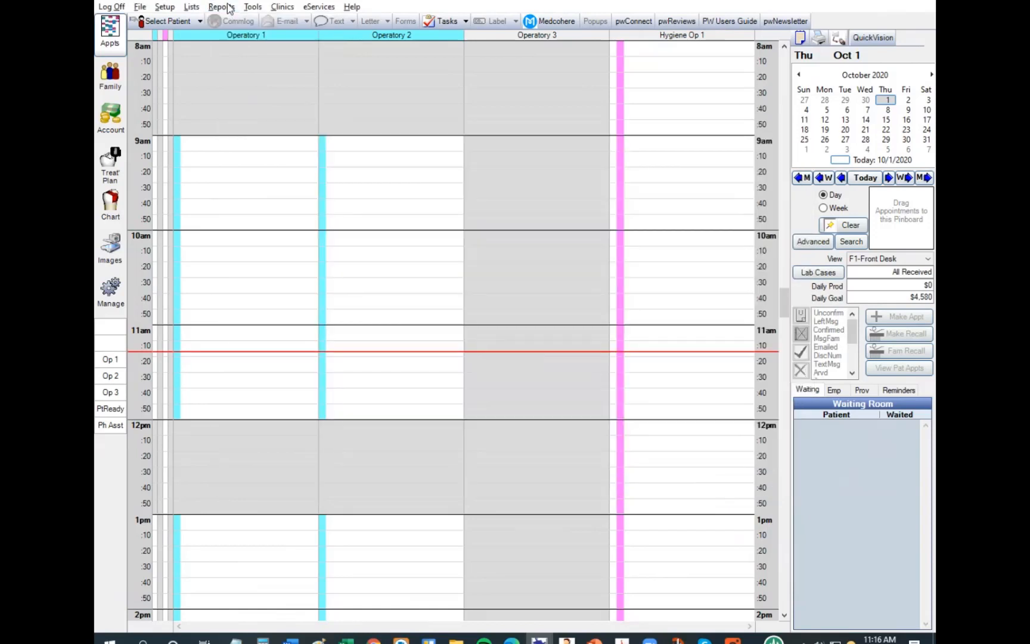
pyautogui.click(228, 7)
pyautogui.click(238, 22)
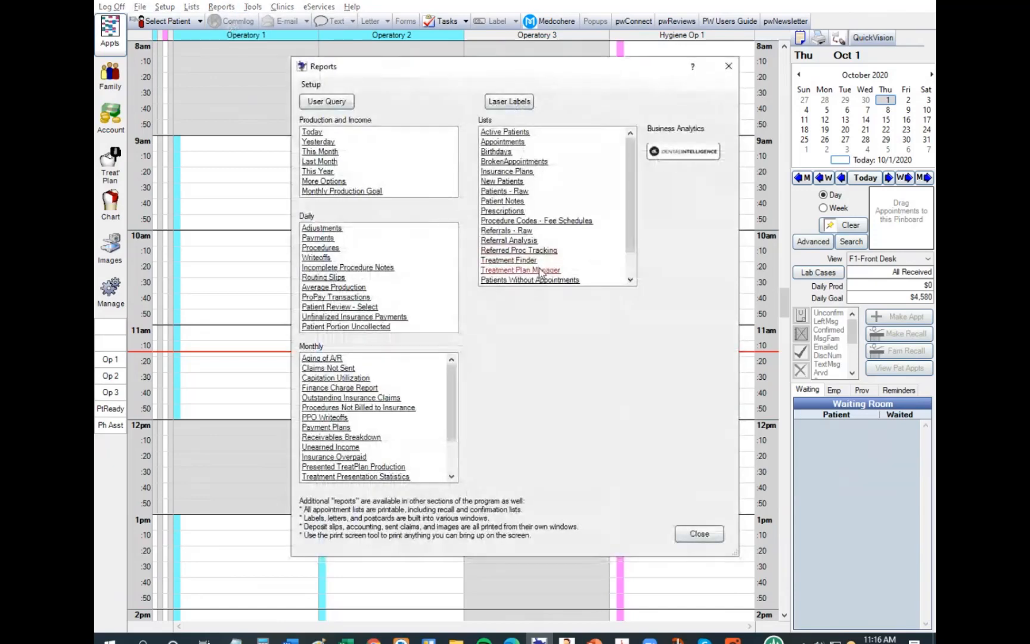
pyautogui.click(503, 274)
pyautogui.click(481, 451)
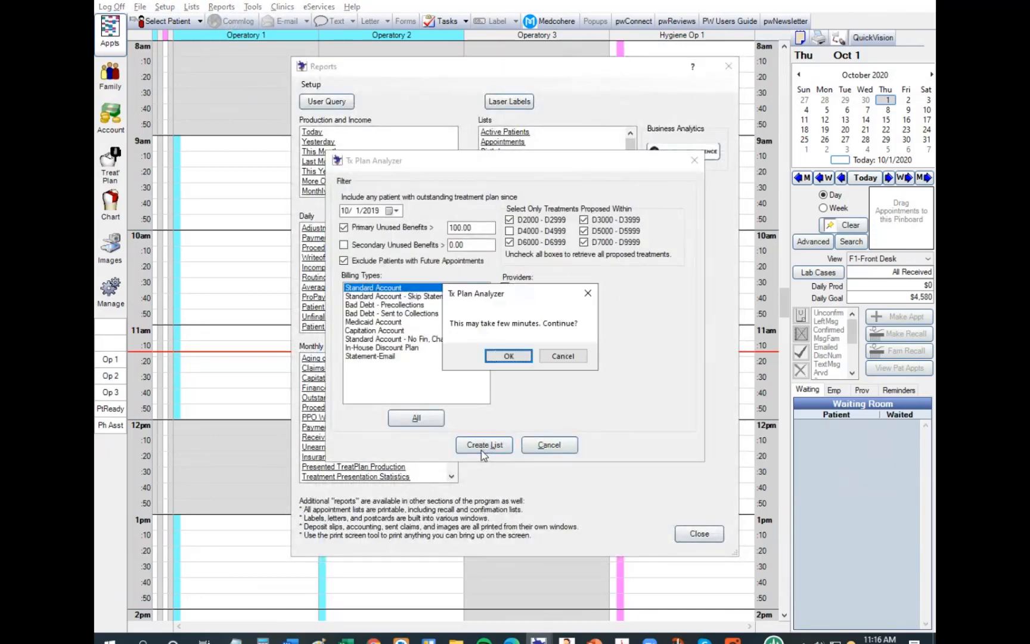
pyautogui.click(507, 358)
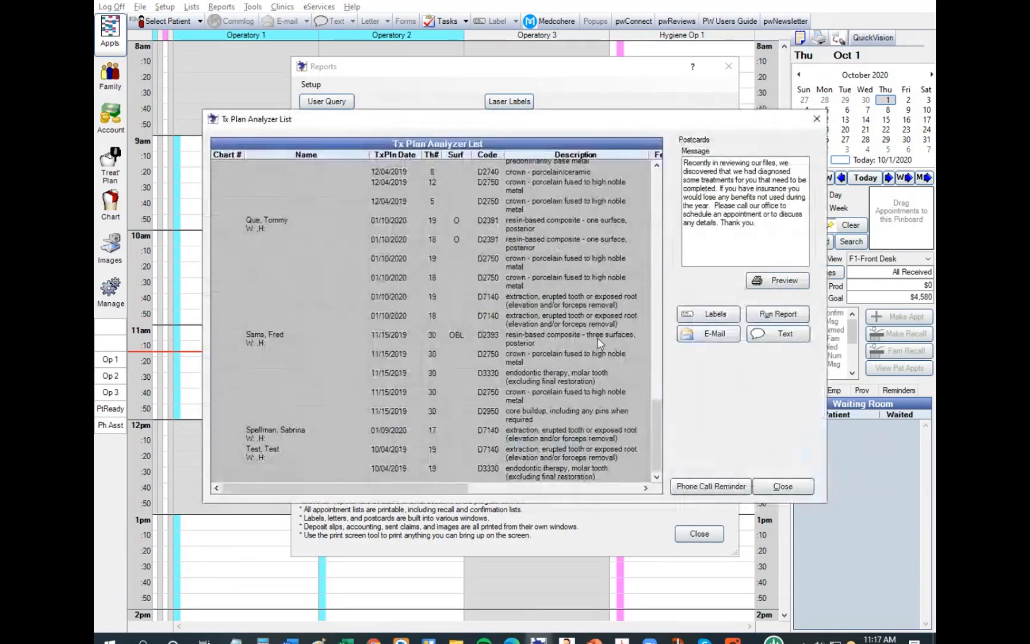
# Select only the first patient row in the list, open on-demand texting and look through its recipients.
pyautogui.scroll(15, 417, 215)
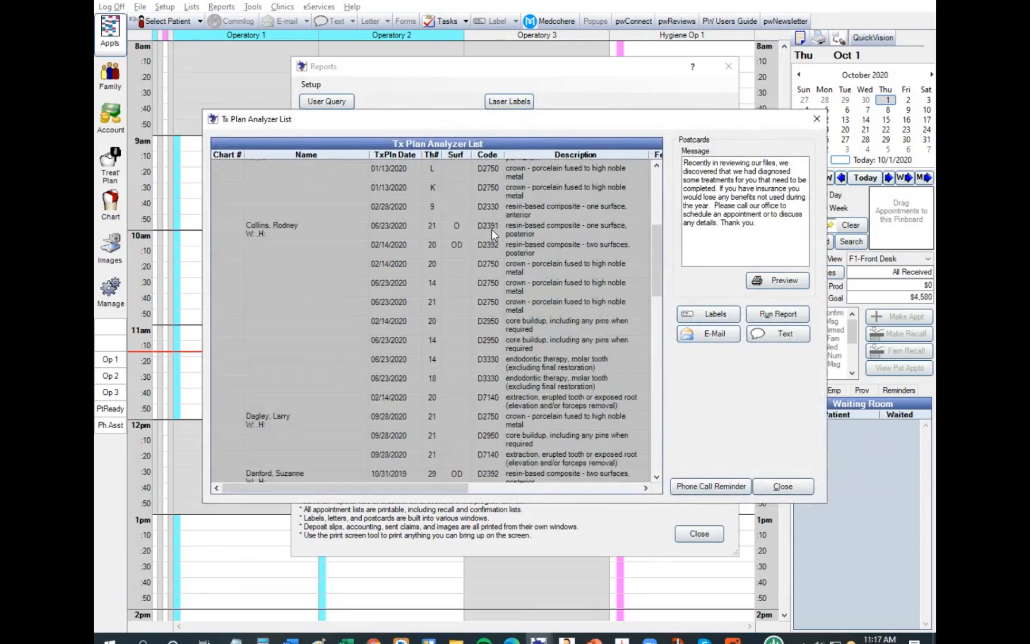
pyautogui.scroll(5, 363, 188)
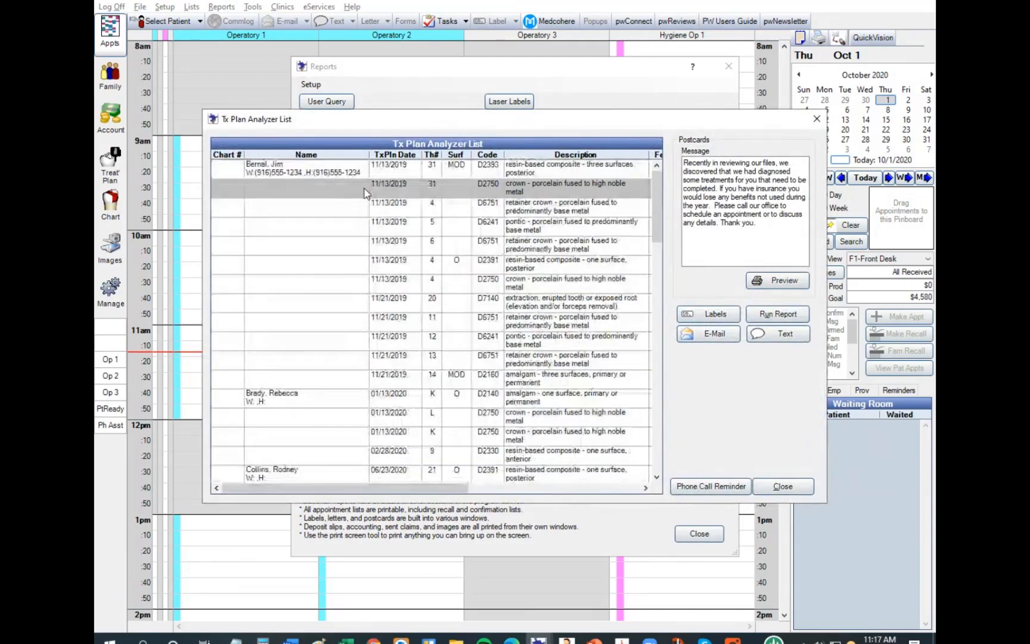
pyautogui.click(332, 174)
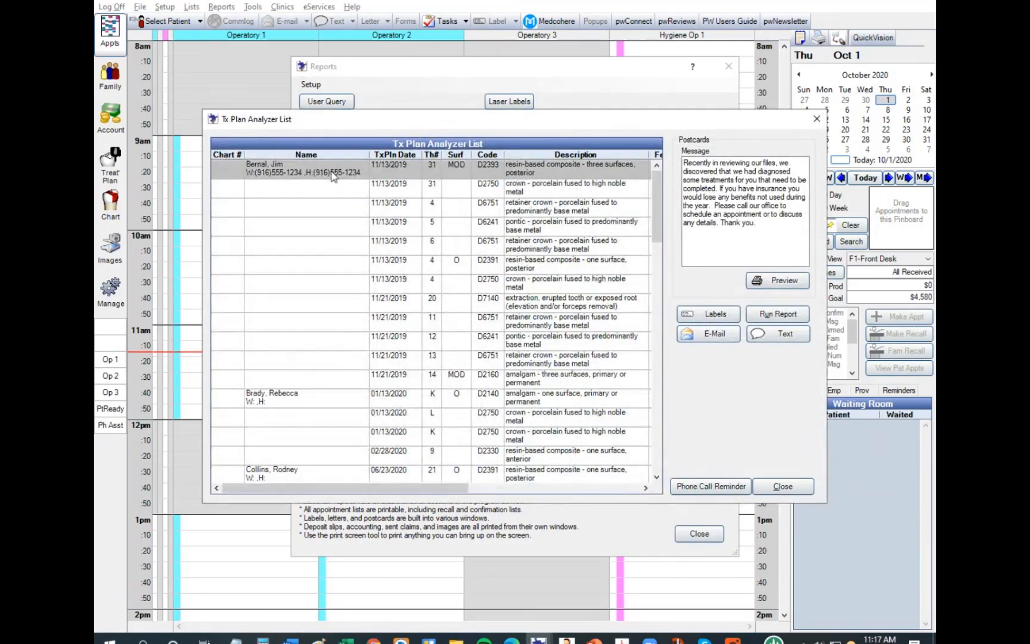
pyautogui.click(785, 334)
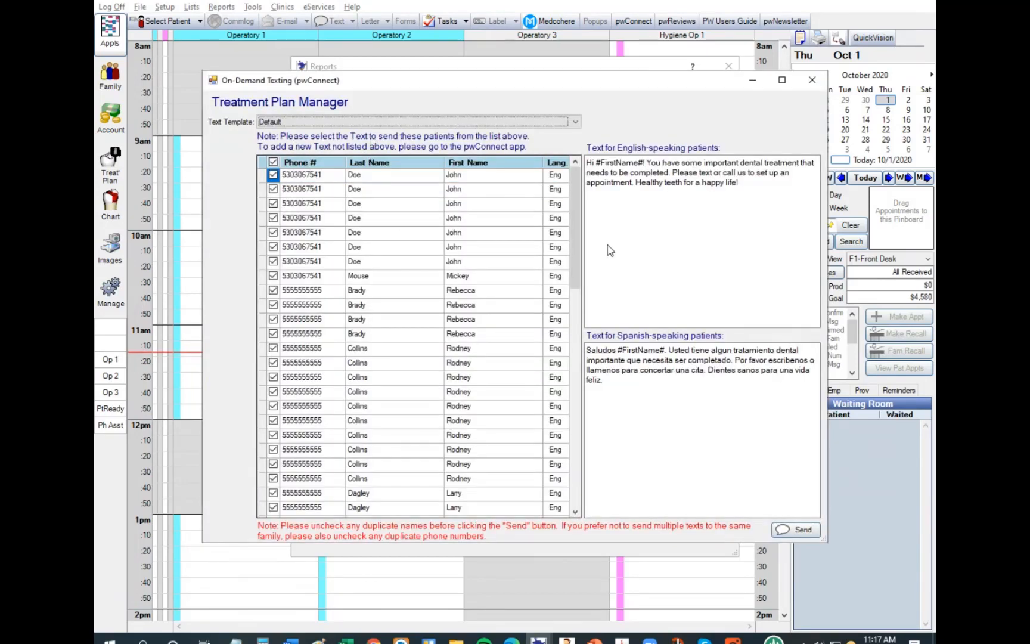
pyautogui.click(578, 306)
pyautogui.moveTo(578, 305); pyautogui.dragTo(572, 191)
# Deselect all text recipients and tick a single entry each for several of the patients listed repeatedly.
pyautogui.click(272, 177)
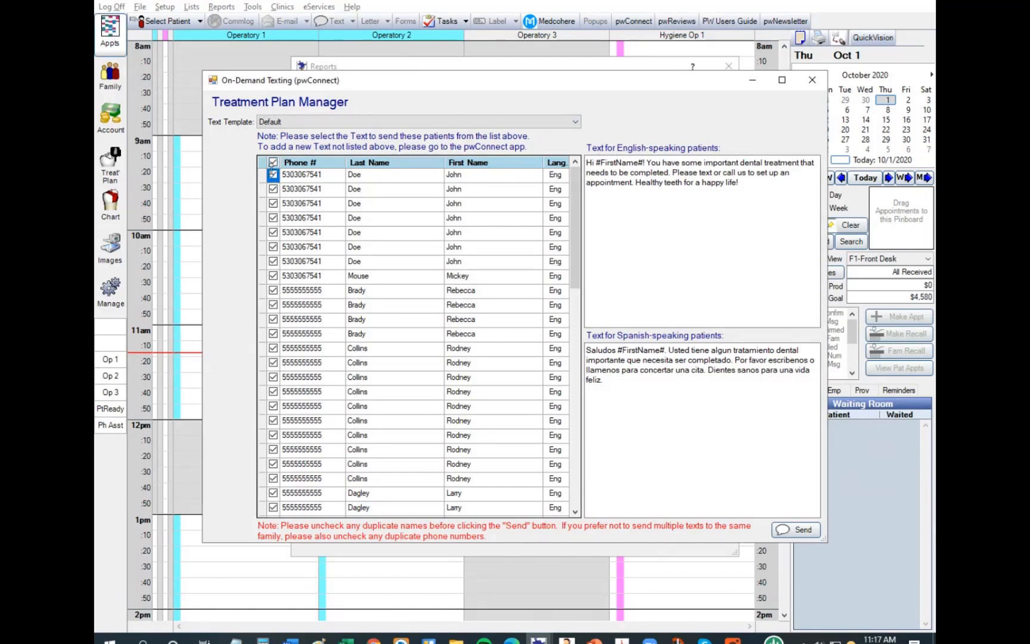
pyautogui.click(273, 174)
pyautogui.click(273, 275)
pyautogui.click(273, 290)
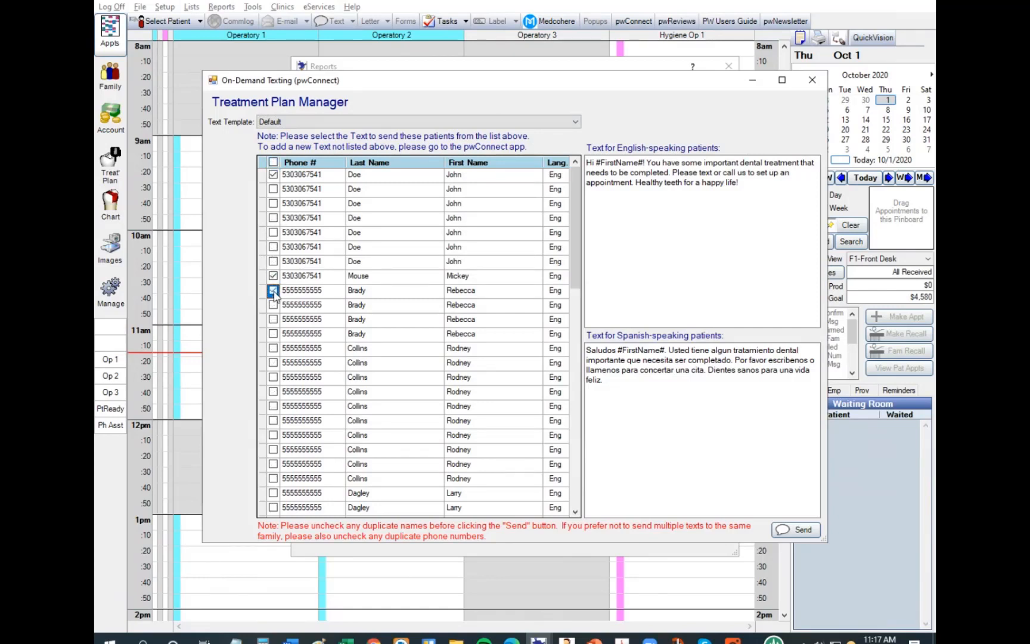
pyautogui.click(273, 348)
pyautogui.scroll(-6, 574, 298)
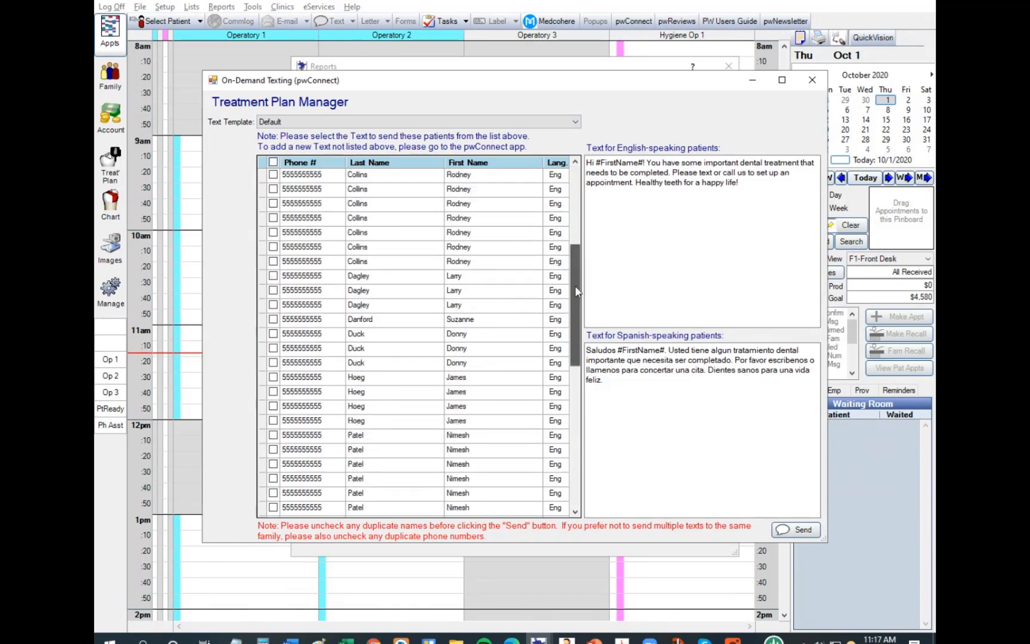
pyautogui.scroll(-1, 574, 299)
pyautogui.click(273, 334)
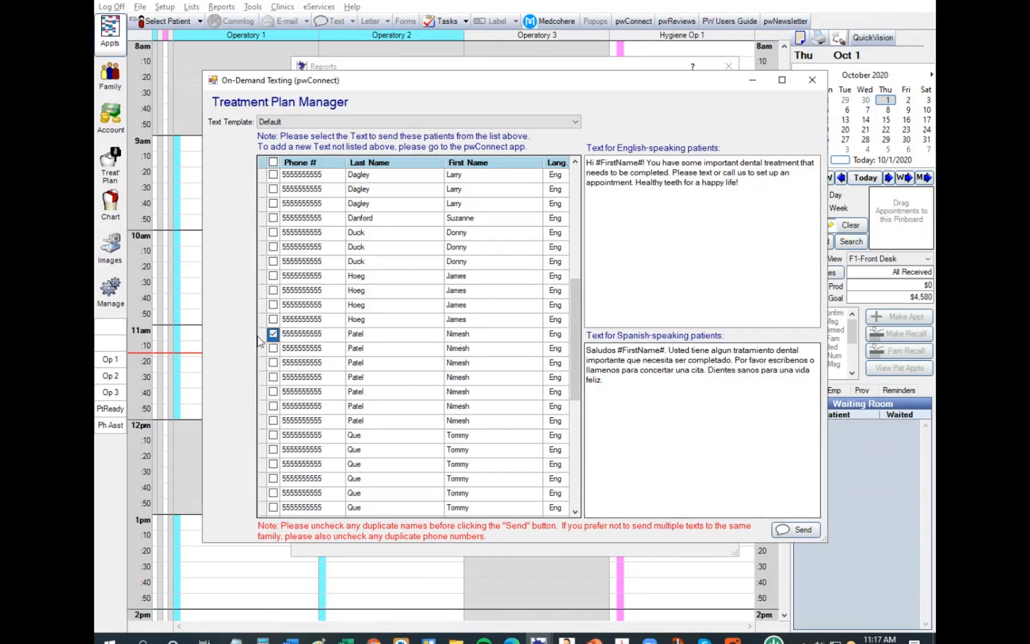
pyautogui.scroll(7, 579, 337)
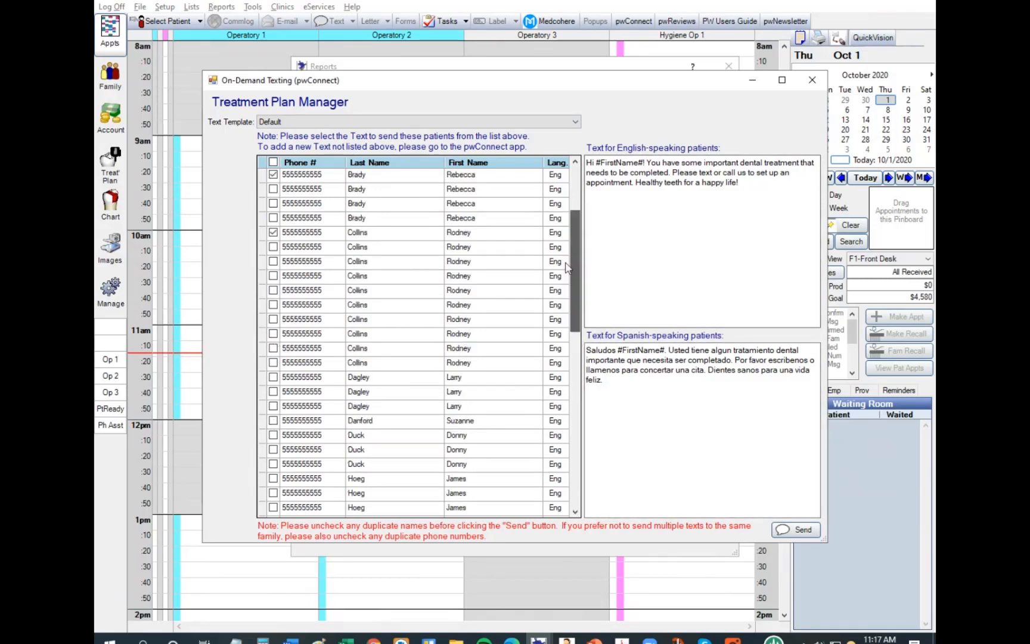
# Clear every remaining tick in the text recipient list.
pyautogui.click(273, 348)
pyautogui.click(273, 290)
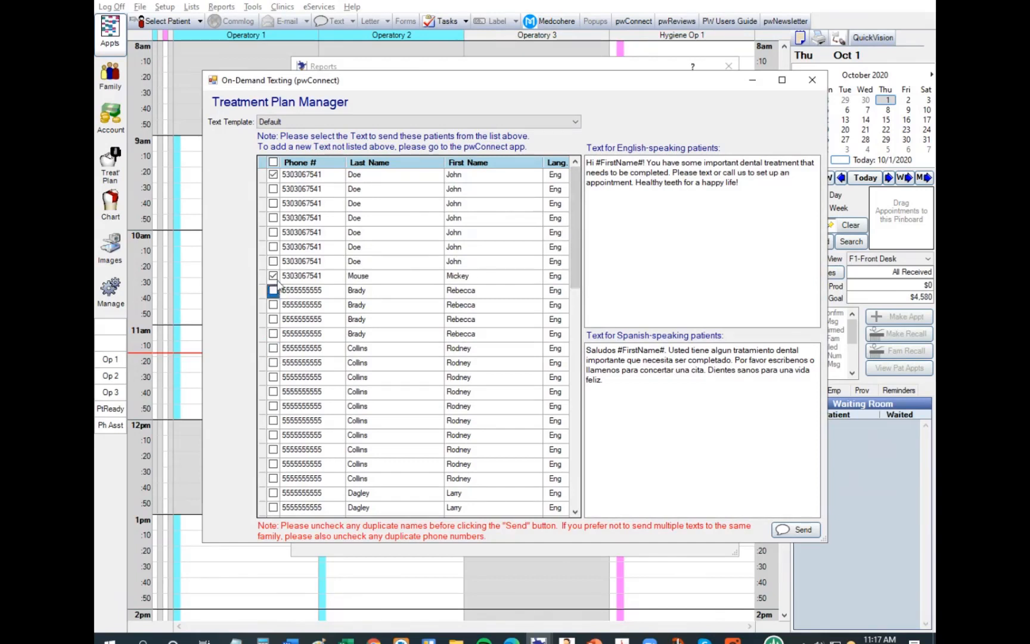
pyautogui.click(273, 275)
pyautogui.click(273, 162)
pyautogui.click(273, 162)
# Tick only the first recipient entry of the patient highlighted in the Tx Plan Analyzer List.
pyautogui.scroll(-1, 582, 249)
pyautogui.moveTo(583, 250); pyautogui.dragTo(574, 439)
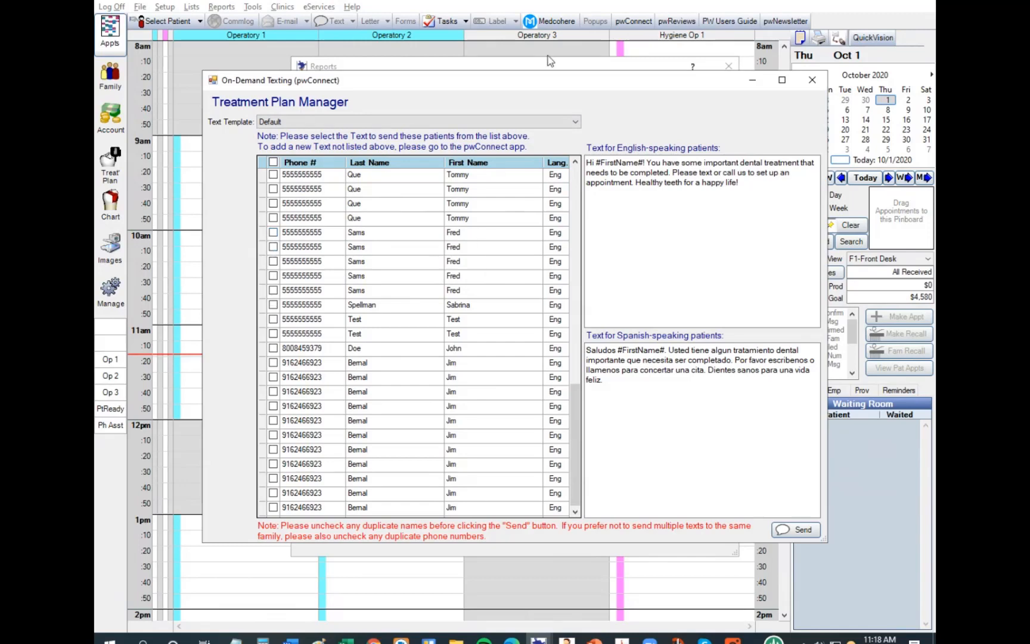
pyautogui.moveTo(548, 77); pyautogui.dragTo(564, 315)
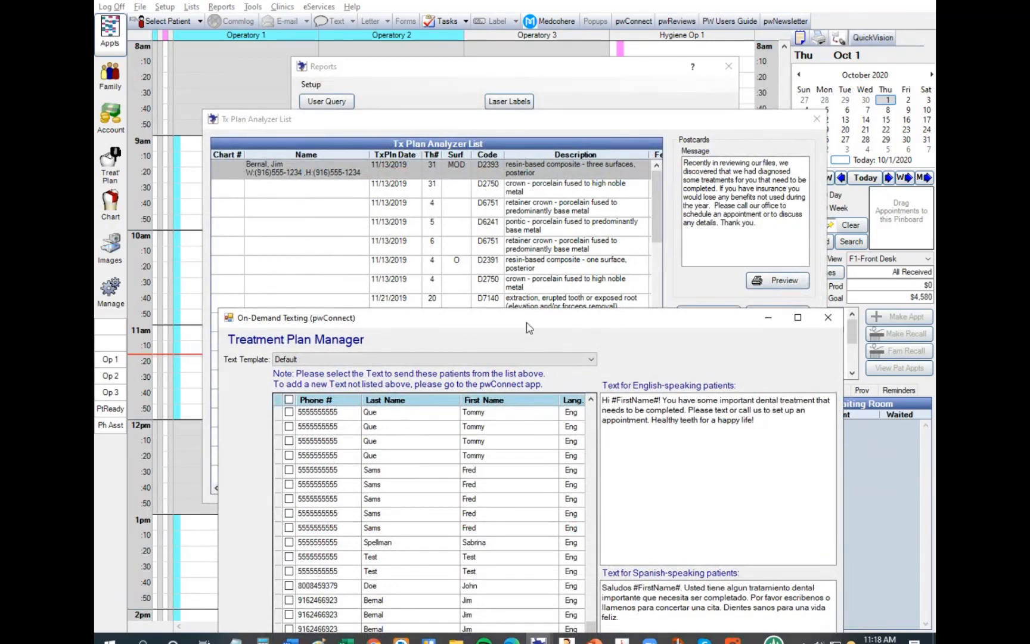
pyautogui.moveTo(527, 326); pyautogui.dragTo(540, 95)
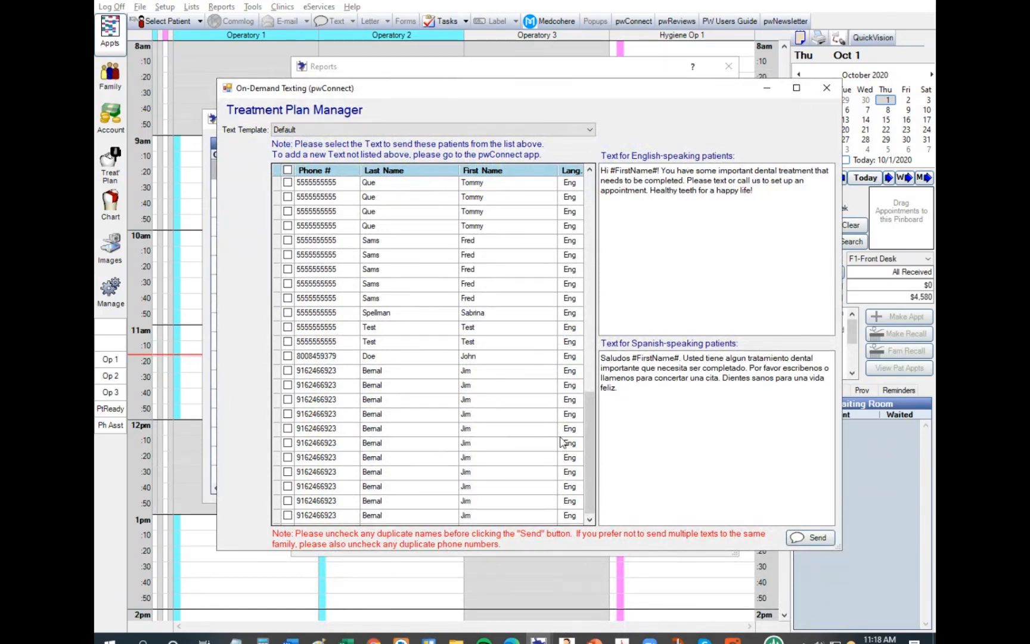
pyautogui.click(288, 370)
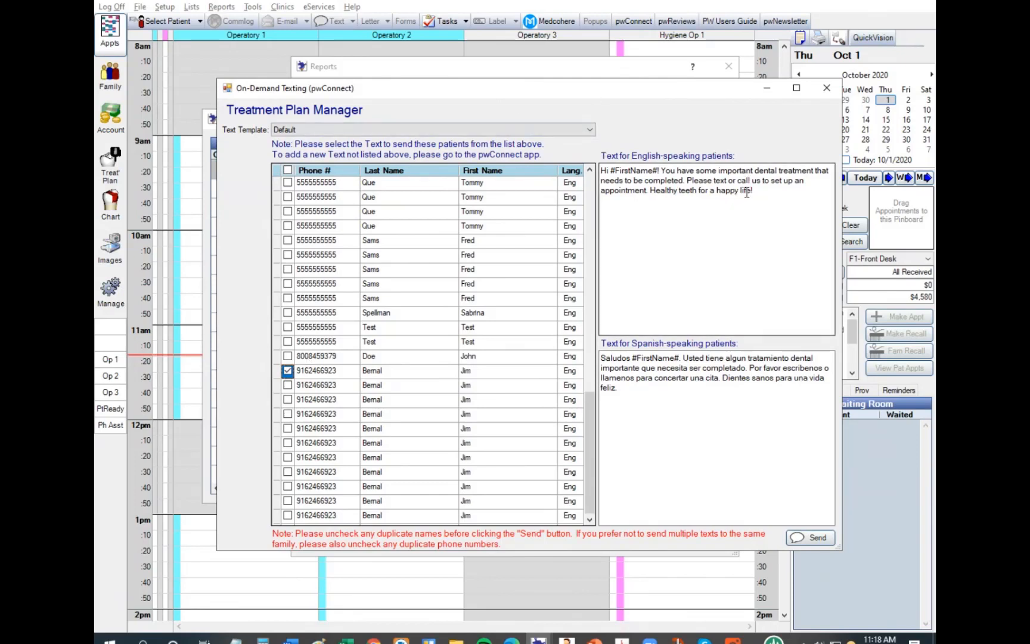
# Apply the Expiring Benefits text template and highlight the reply, call or schedule sentence in its English text.
pyautogui.click(592, 131)
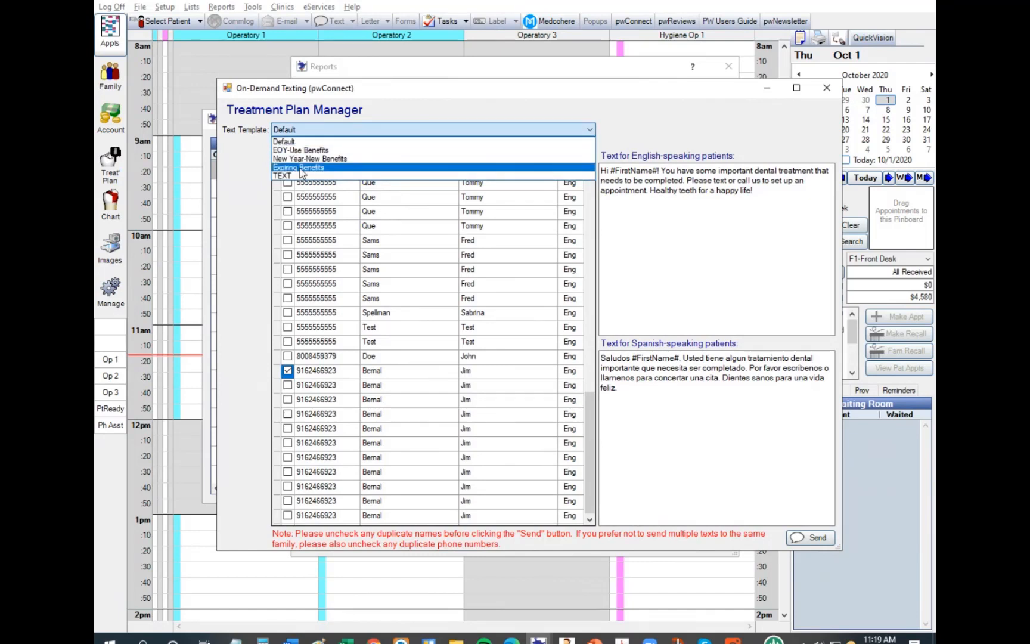
pyautogui.click(301, 169)
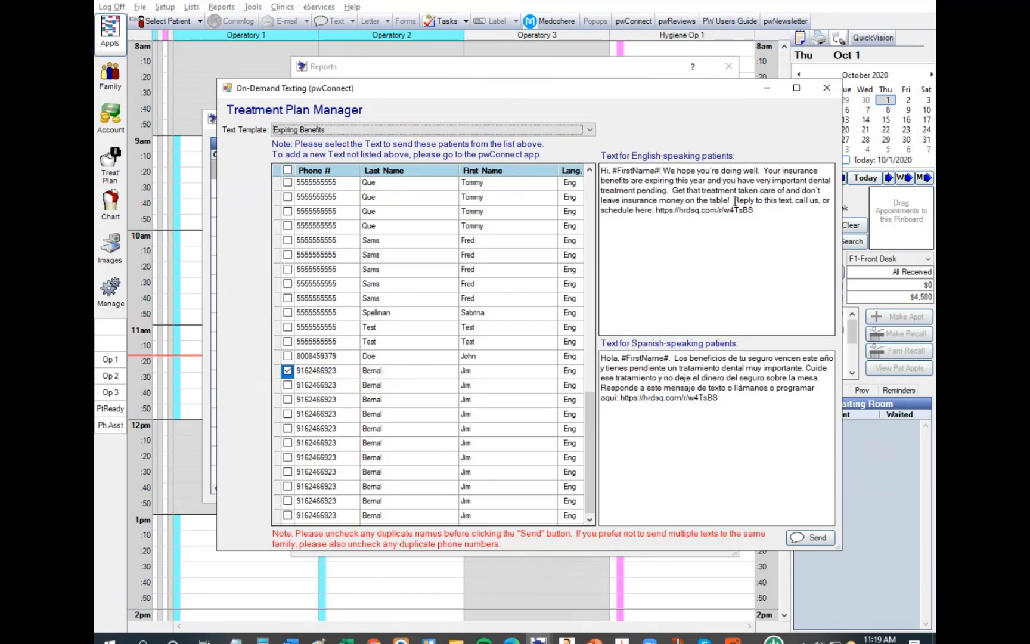
pyautogui.moveTo(736, 201); pyautogui.dragTo(764, 209)
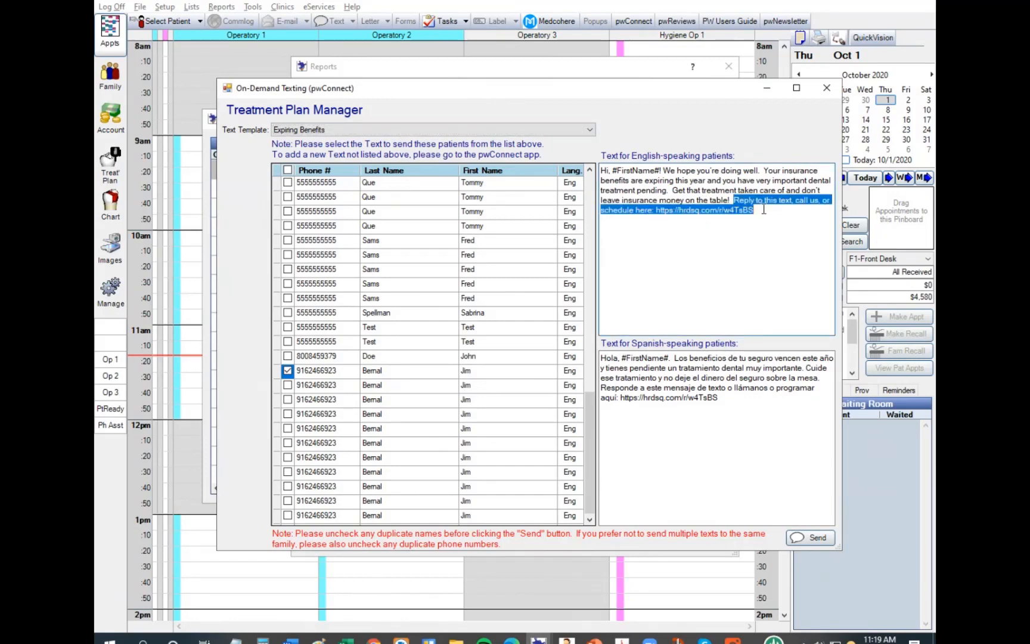
# Highlight the online scheduling link in the English text of the Expiring Benefits template.
pyautogui.click(713, 208)
pyautogui.doubleClick(709, 208)
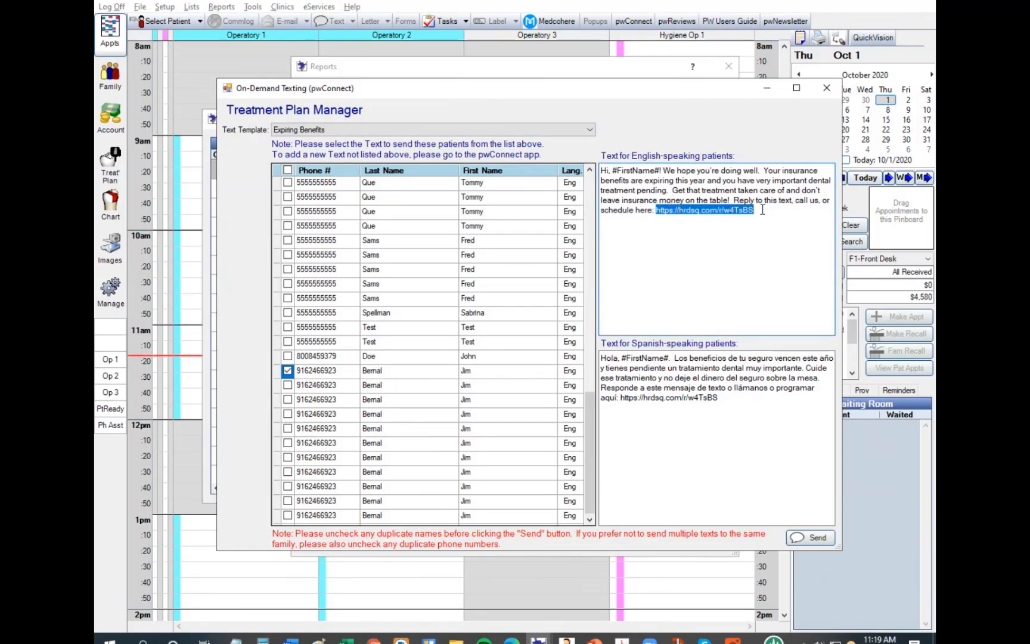
pyautogui.click(689, 207)
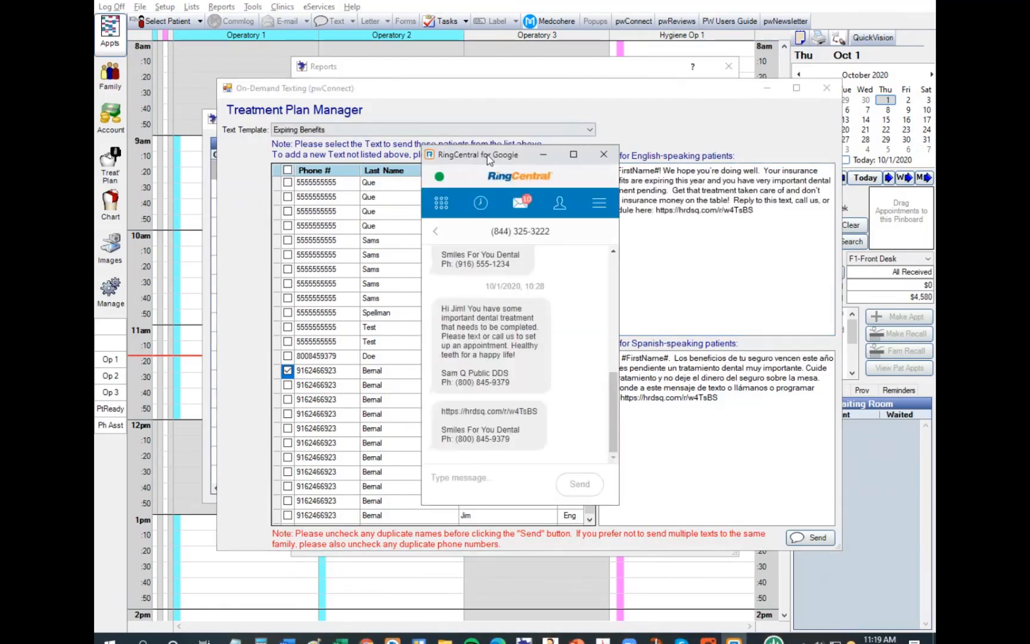
# Arrange the RingCentral and On-Demand Texting windows side by side and minimize RingCentral.
pyautogui.moveTo(487, 154); pyautogui.dragTo(728, 168)
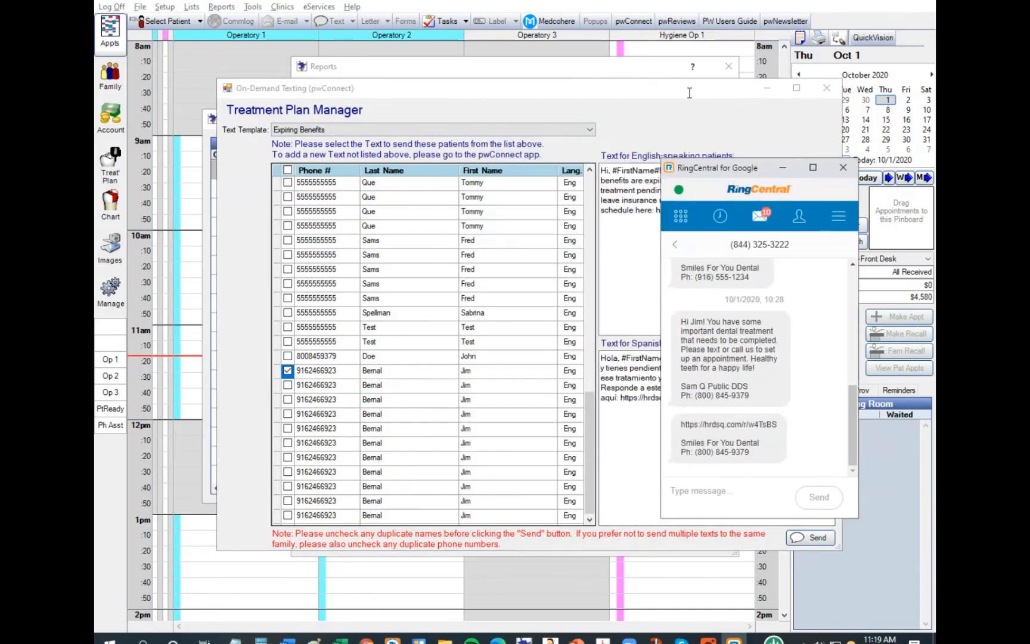
pyautogui.click(670, 92)
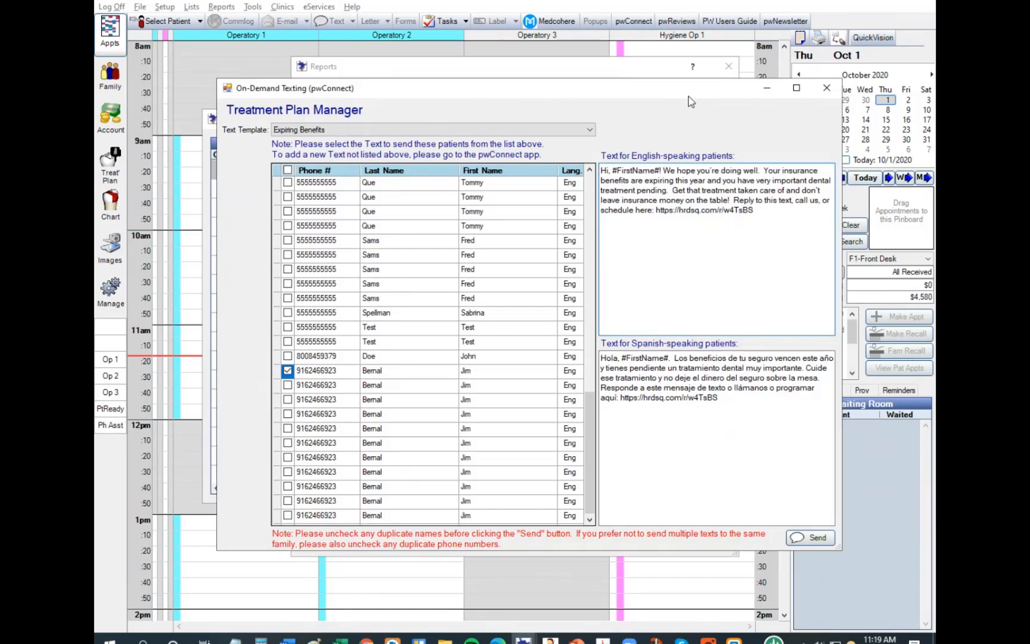
pyautogui.moveTo(708, 98); pyautogui.dragTo(590, 70)
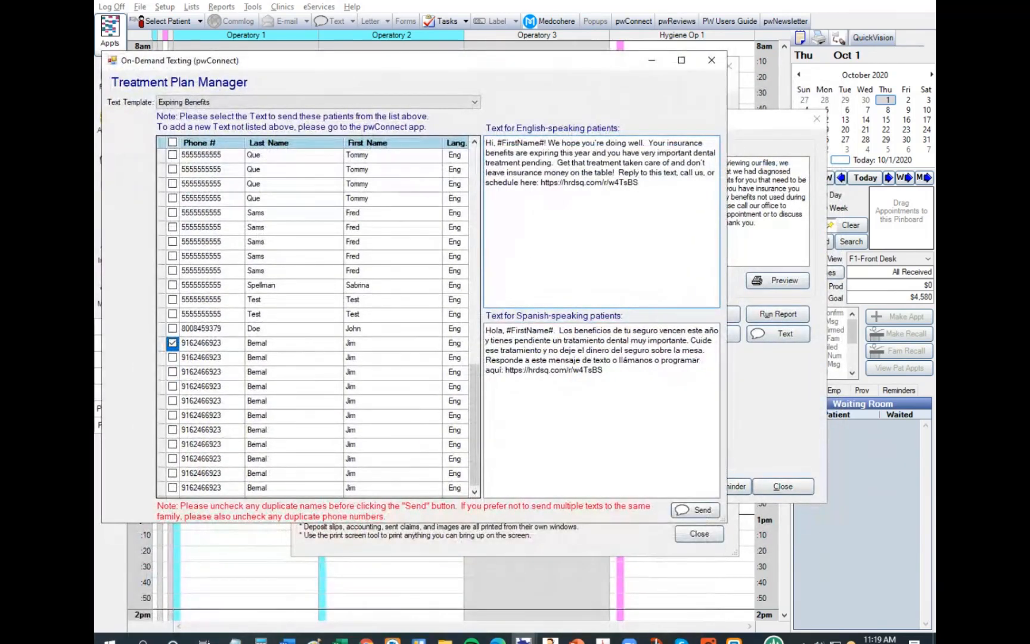
pyautogui.click(734, 640)
pyautogui.moveTo(760, 167); pyautogui.dragTo(827, 127)
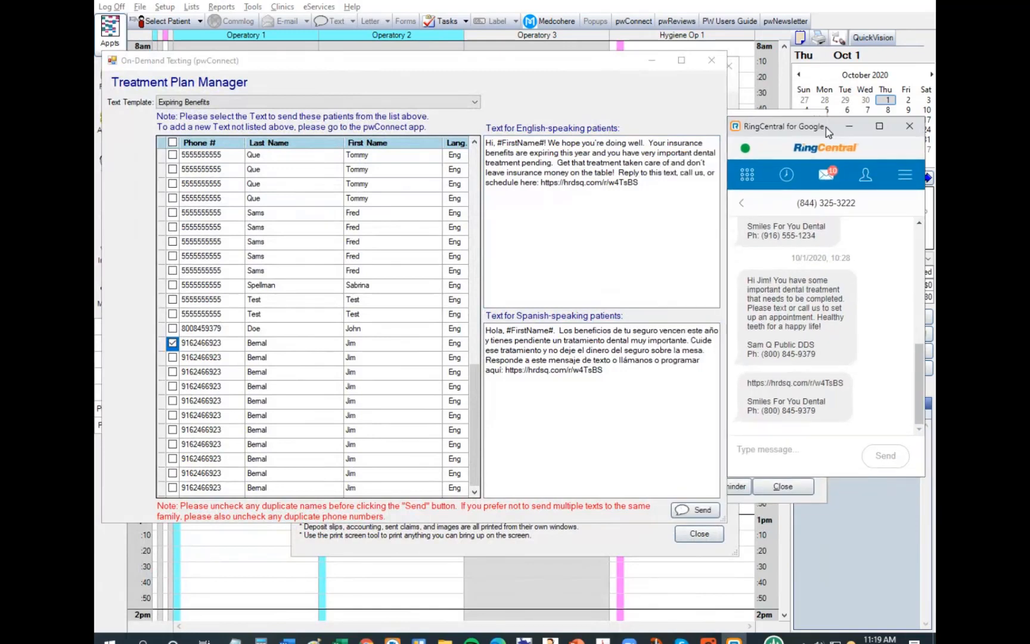
pyautogui.click(849, 126)
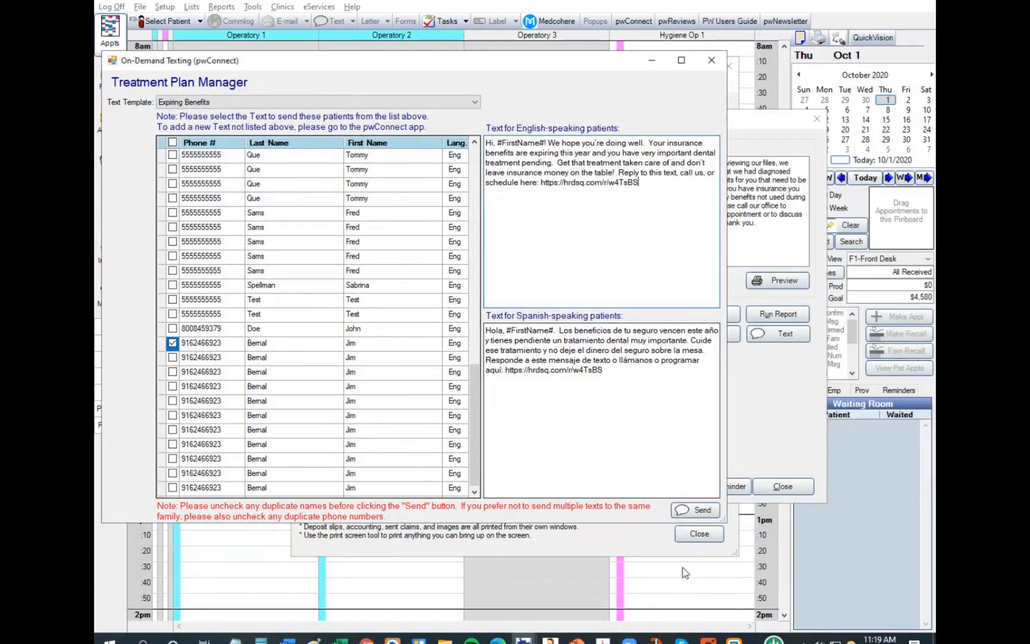
# Send the Expiring Benefits text to the ticked recipient, agreeing to use mass texting again today.
pyautogui.click(692, 512)
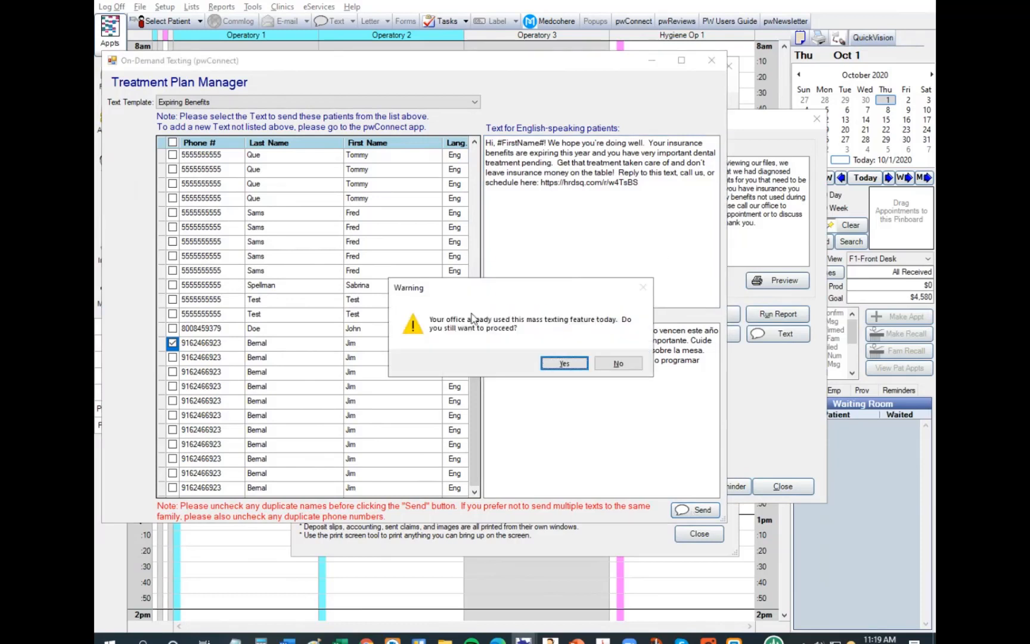
pyautogui.click(564, 363)
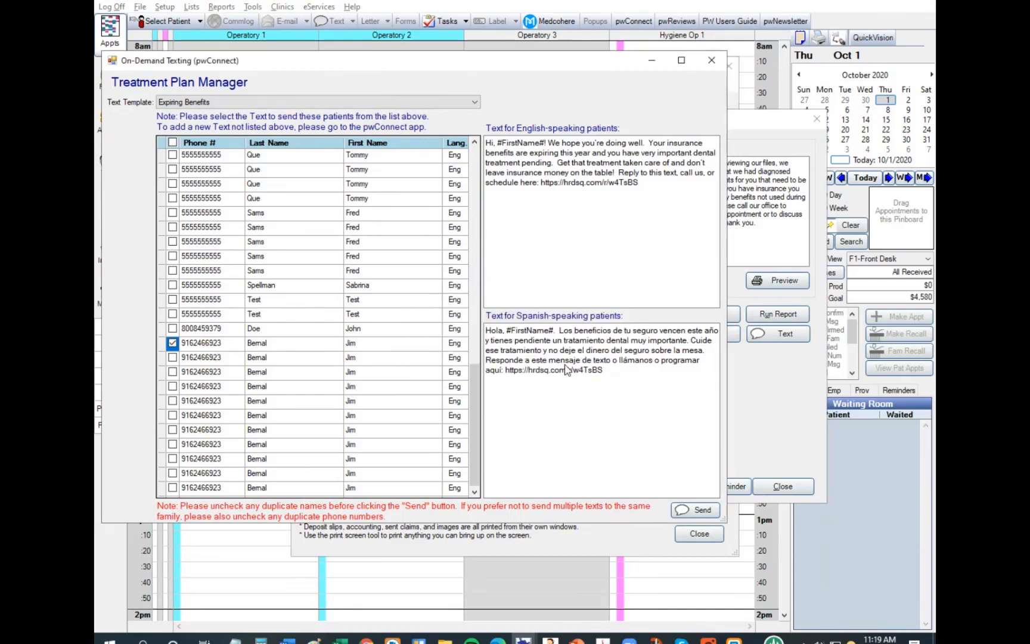
pyautogui.click(620, 364)
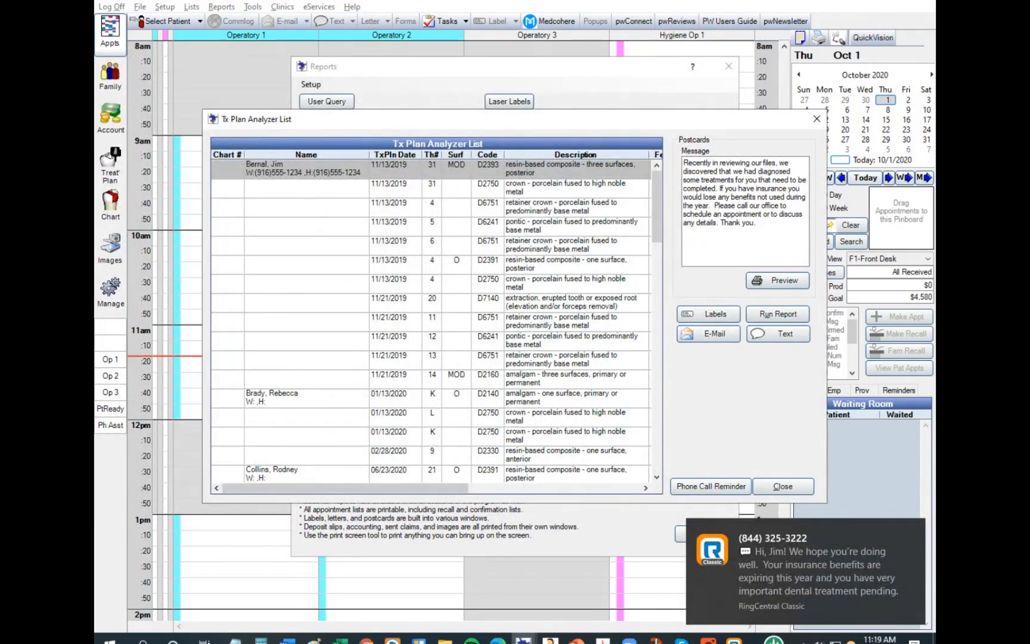
# Highlight the scheduling link in the text received in RingCentral, and view the Online Appointment Book page in Chrome.
pyautogui.click(734, 641)
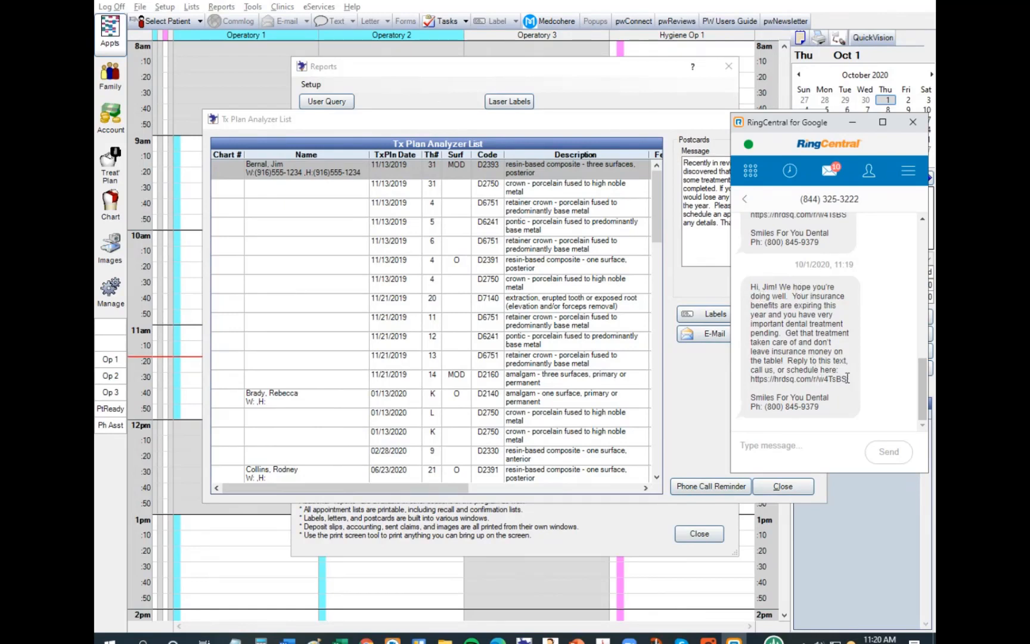
pyautogui.moveTo(848, 377); pyautogui.dragTo(752, 382)
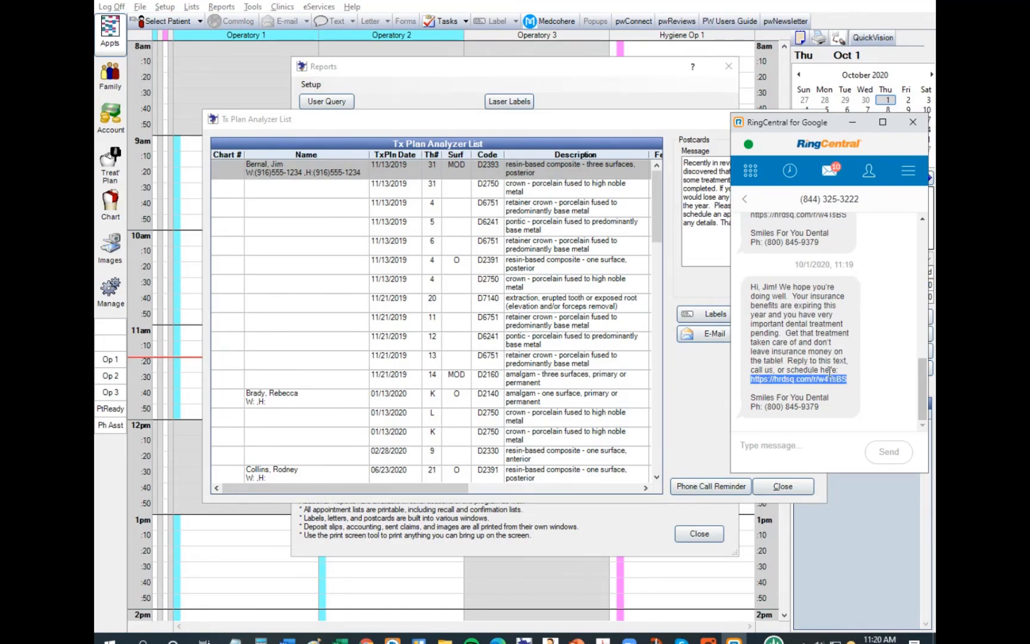
pyautogui.click(366, 641)
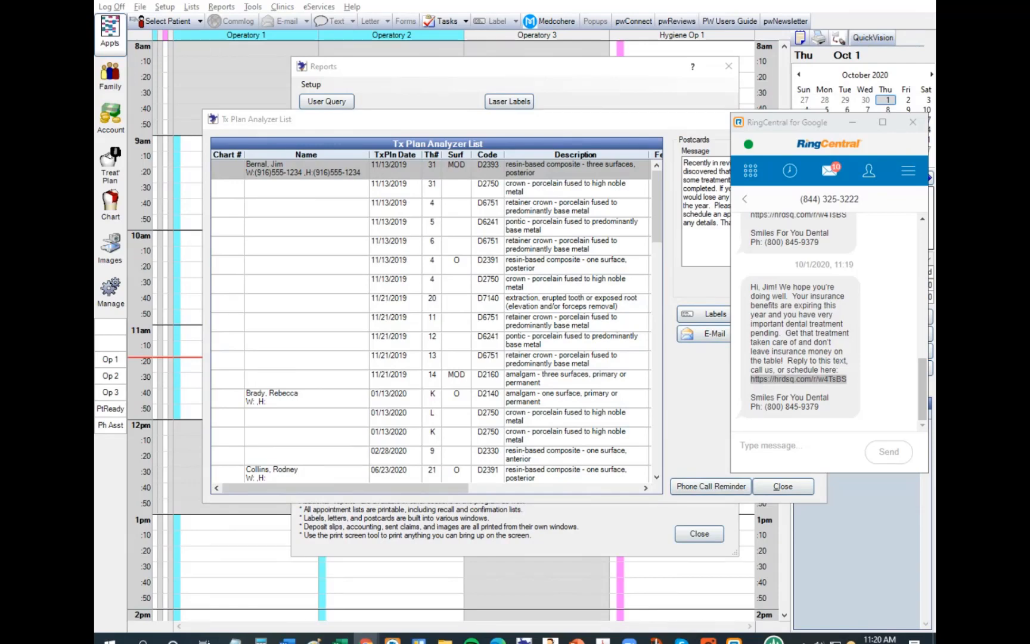
pyautogui.moveTo(934, 128); pyautogui.dragTo(566, 102)
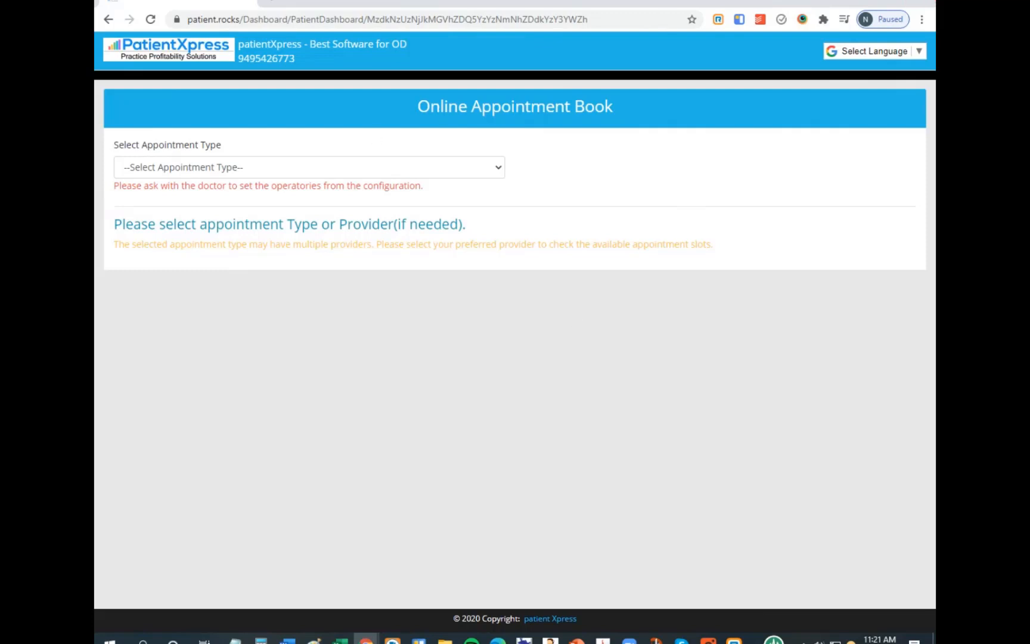
pyautogui.click(925, 2)
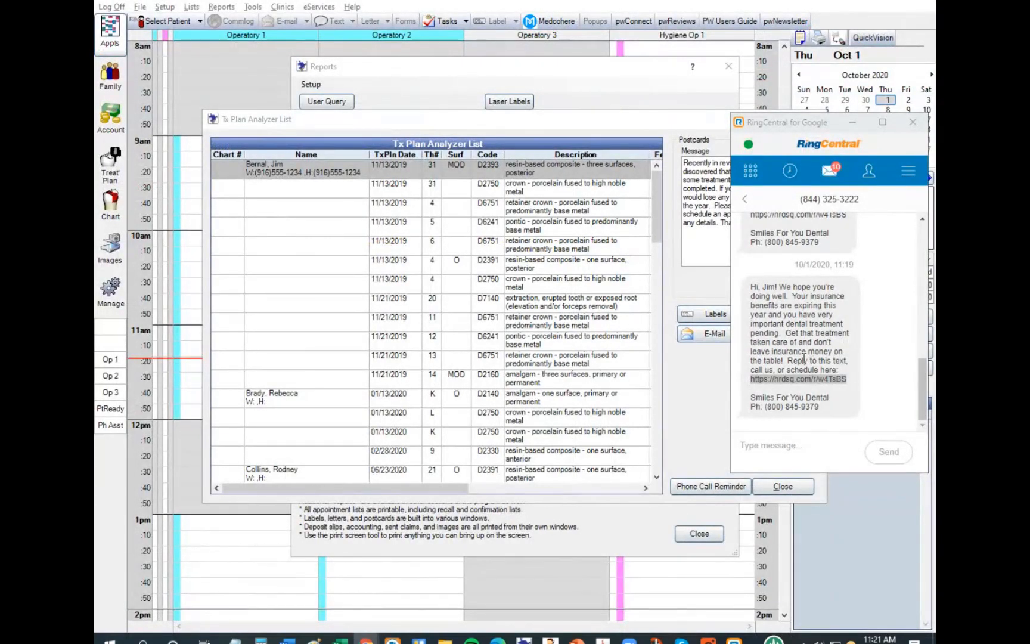
# Reply to the text in RingCentral with "Sounds compelling! What treatment do I have pending and how much will insurance cover for that?".
pyautogui.click(779, 451)
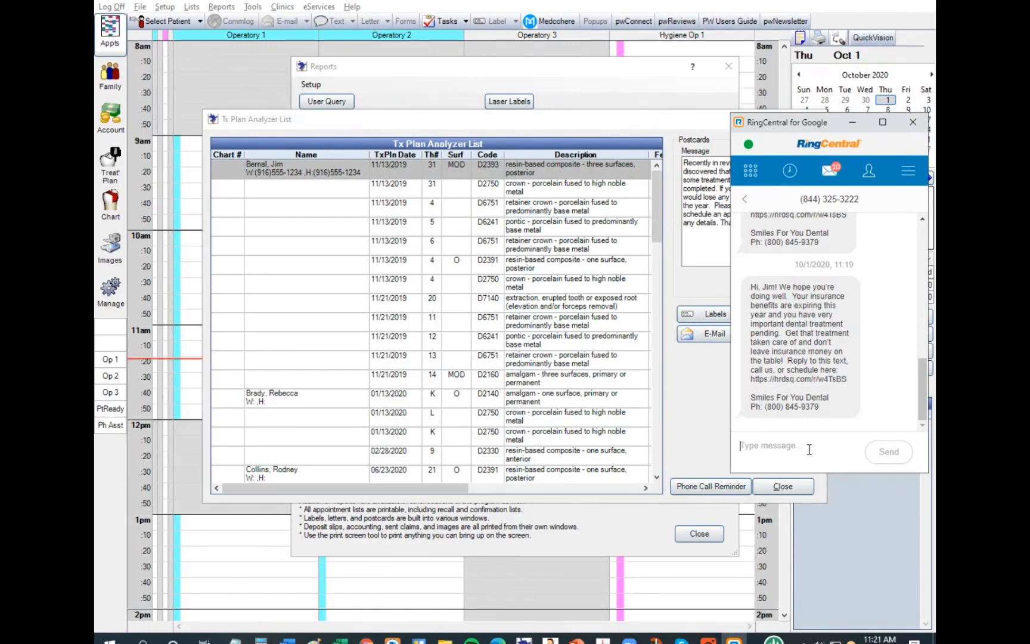
pyautogui.write('Sounds compelling! Whatr')
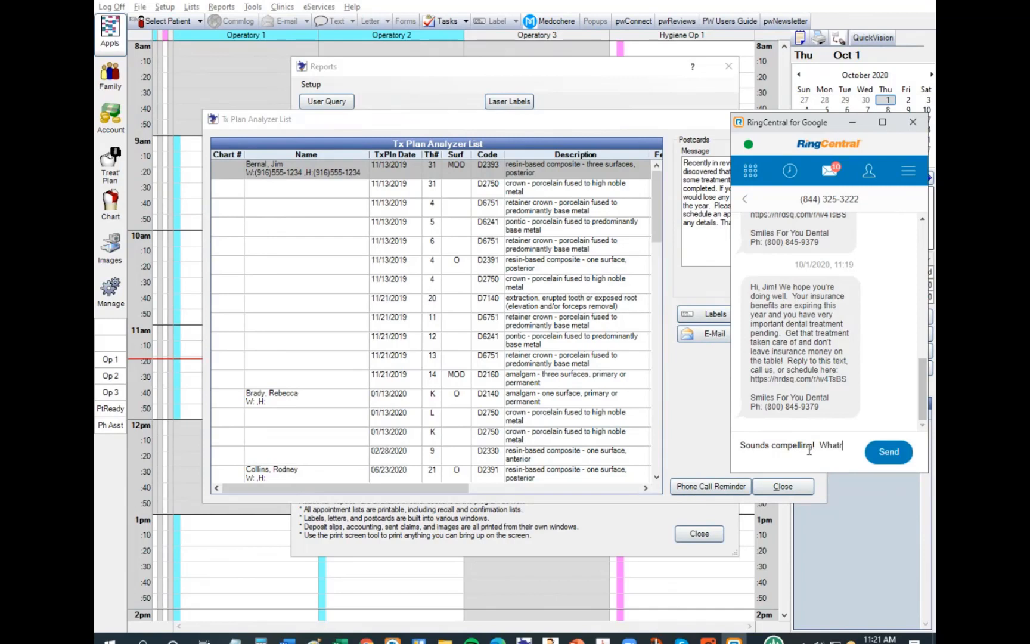
pyautogui.press('BackSpace')
pyautogui.write('treatment do I ')
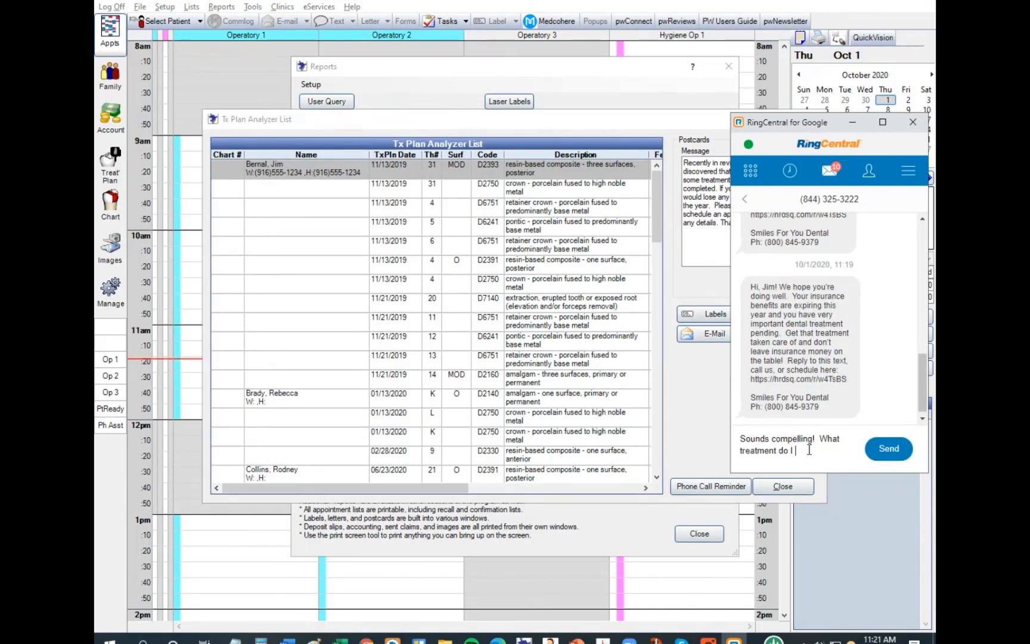
pyautogui.write('have pending and ')
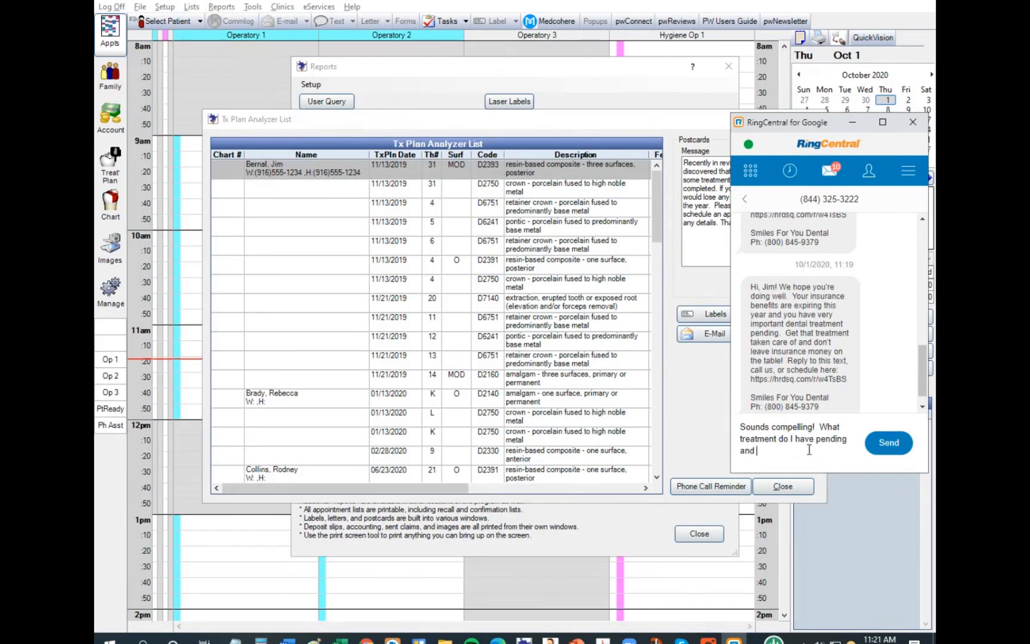
pyautogui.write('how much will insurance cover for')
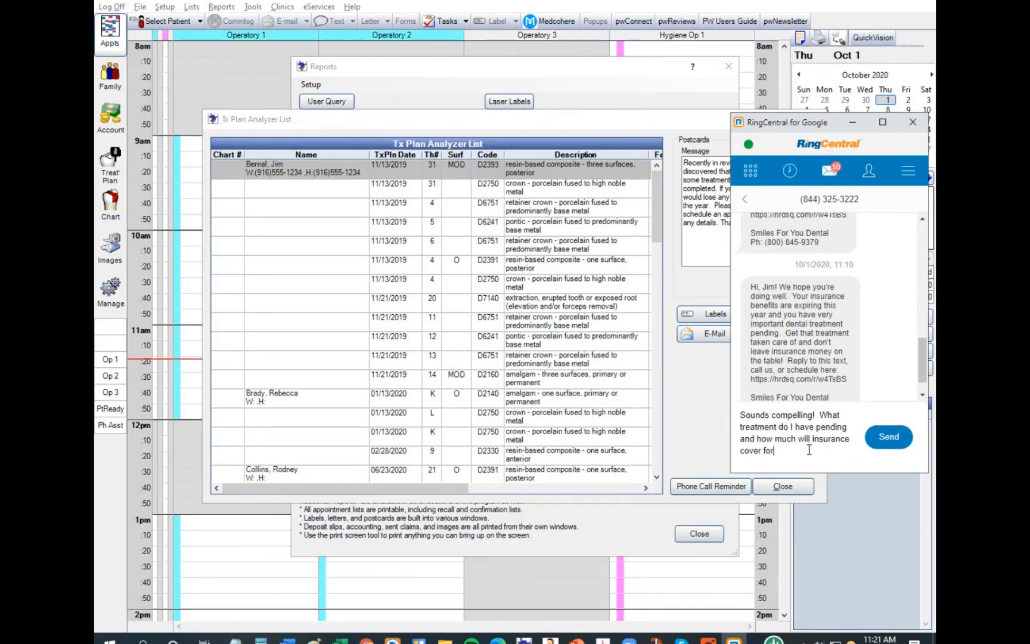
pyautogui.write(' that?')
pyautogui.click(883, 437)
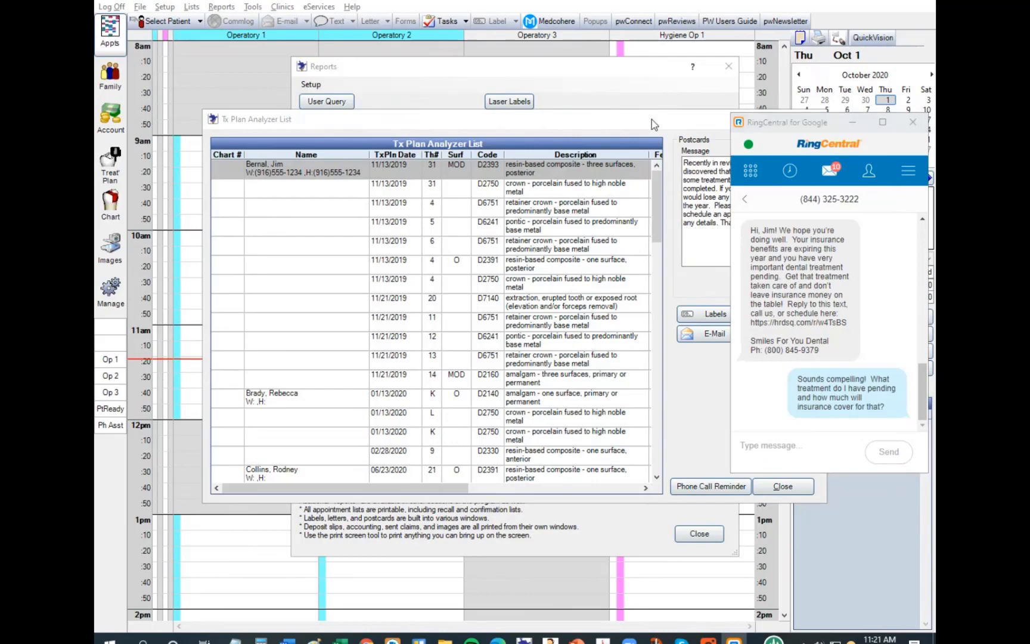
# Minimize RingCentral and close the Tx Plan Analyzer List, the Tx Plan Analyzer filter and the Reports window.
pyautogui.click(853, 122)
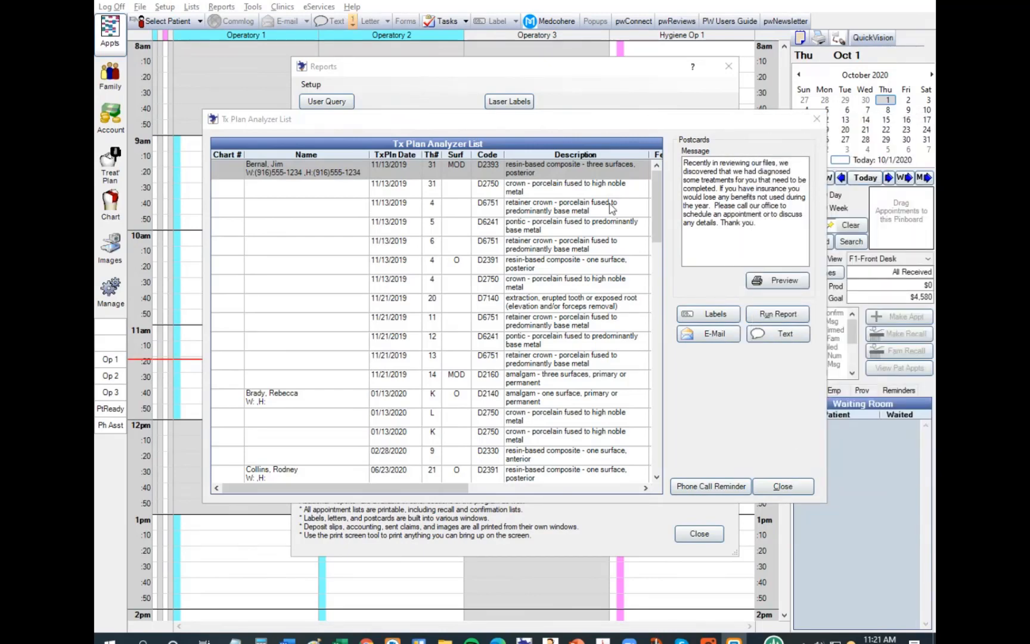
pyautogui.moveTo(696, 118); pyautogui.dragTo(647, 137)
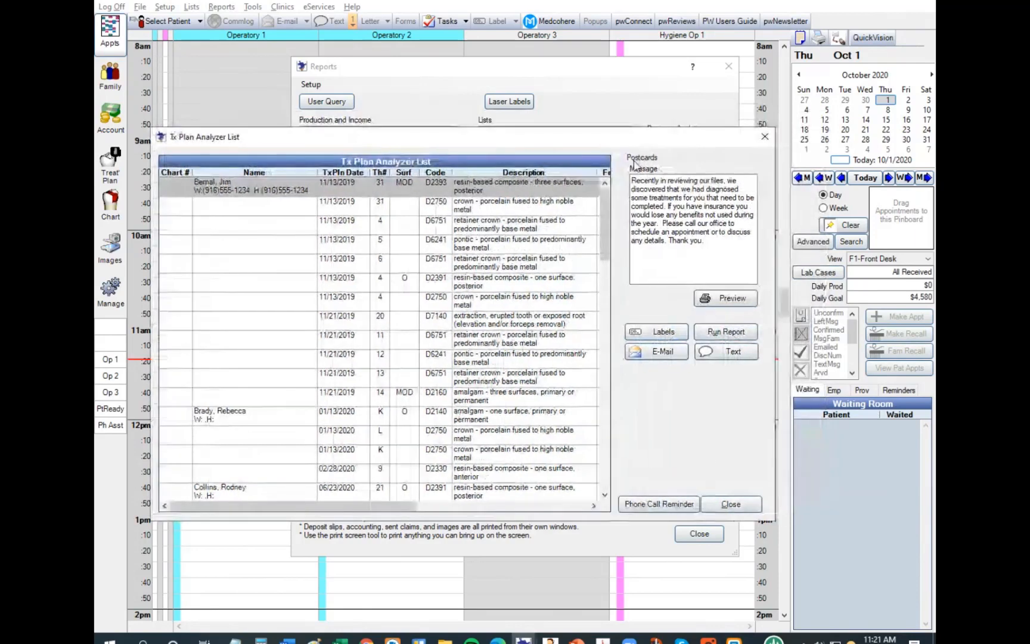
pyautogui.click(731, 504)
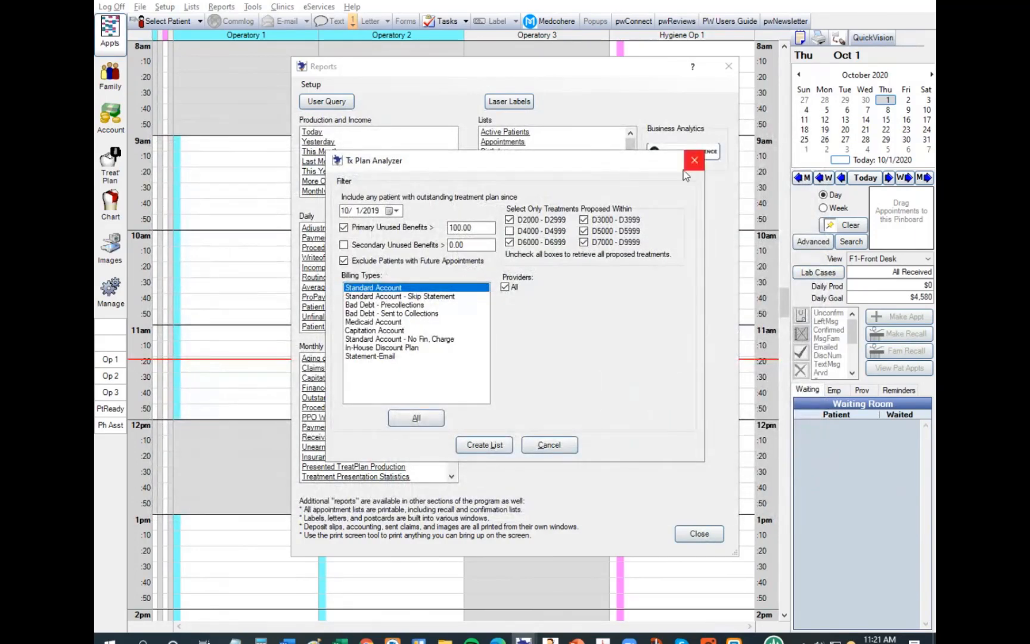
pyautogui.click(694, 160)
pyautogui.click(729, 66)
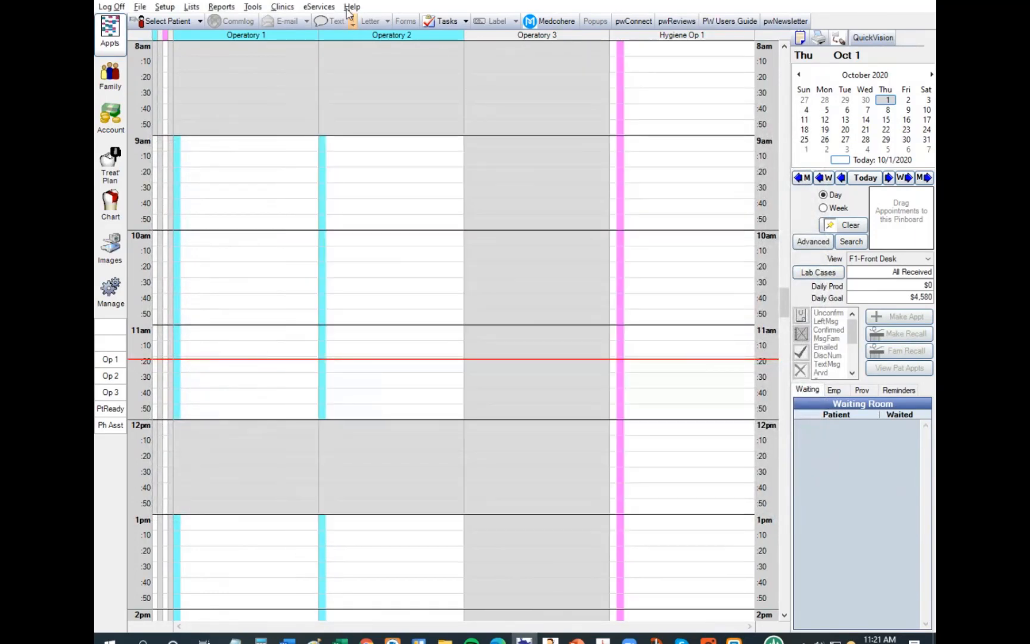
pyautogui.click(164, 23)
pyautogui.doubleClick(284, 427)
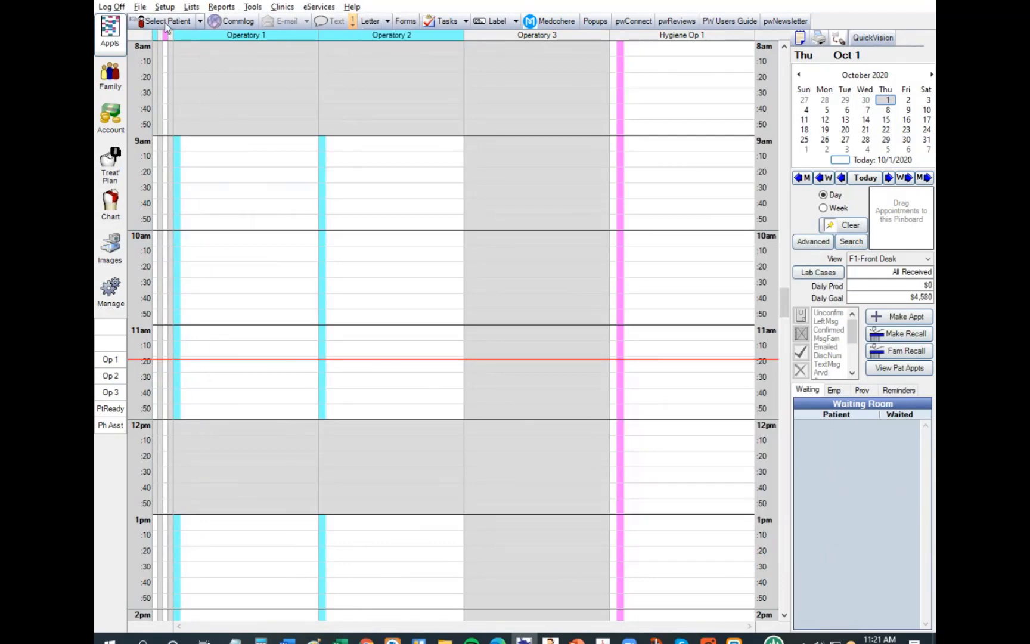
pyautogui.click(105, 88)
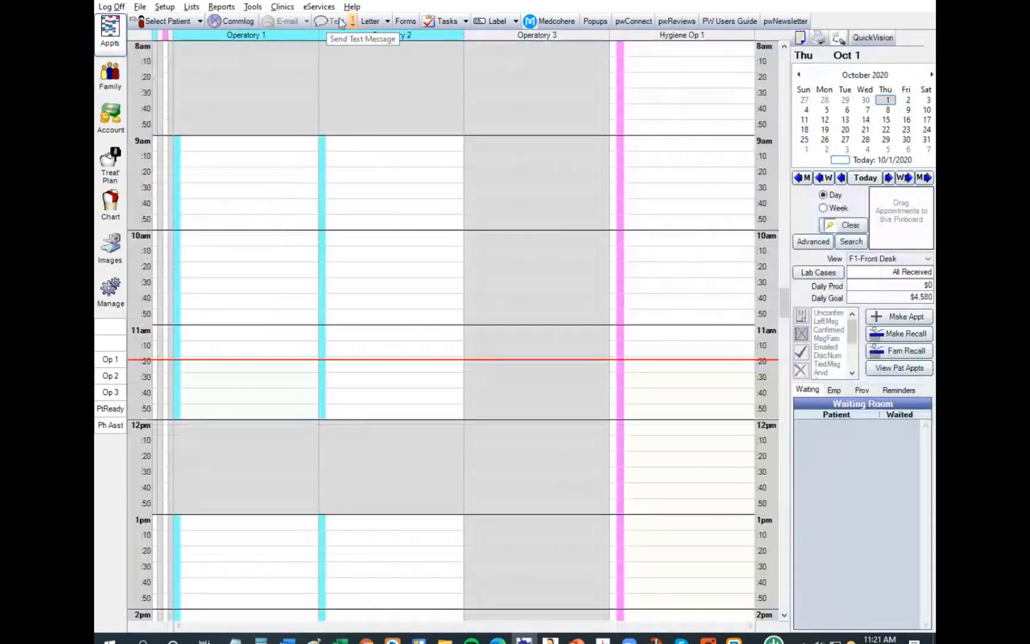
# Select the patient who received the Expiring Benefits text from the patient list.
pyautogui.click(173, 25)
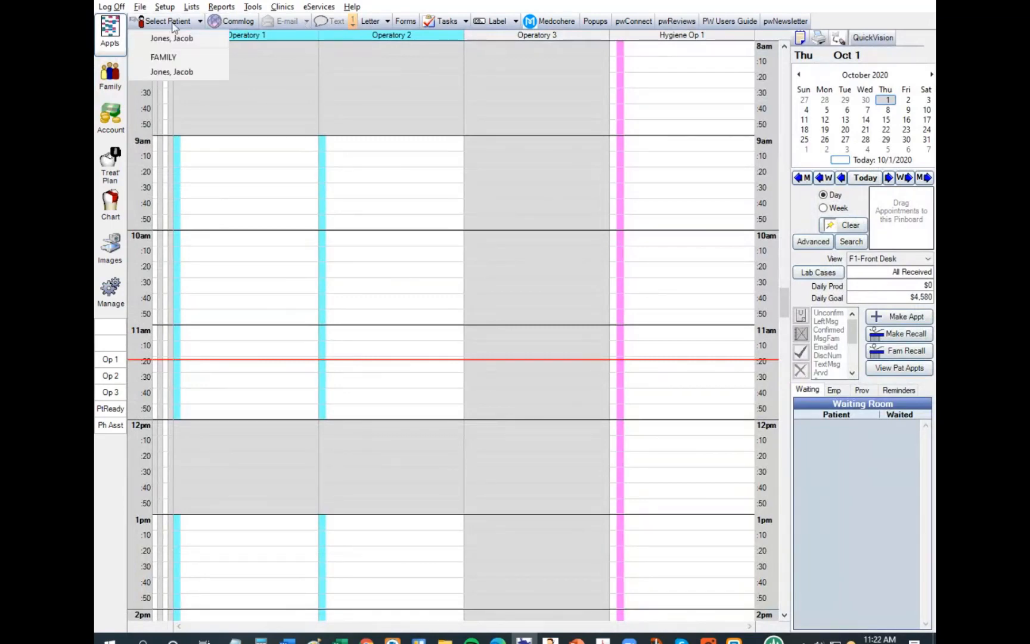
pyautogui.click(172, 24)
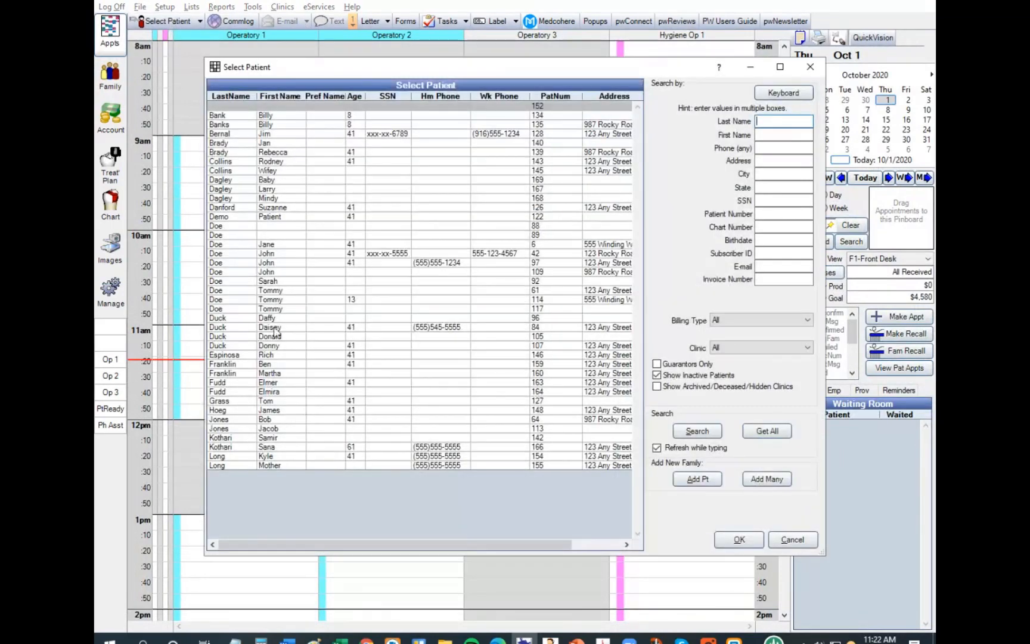
pyautogui.doubleClick(249, 135)
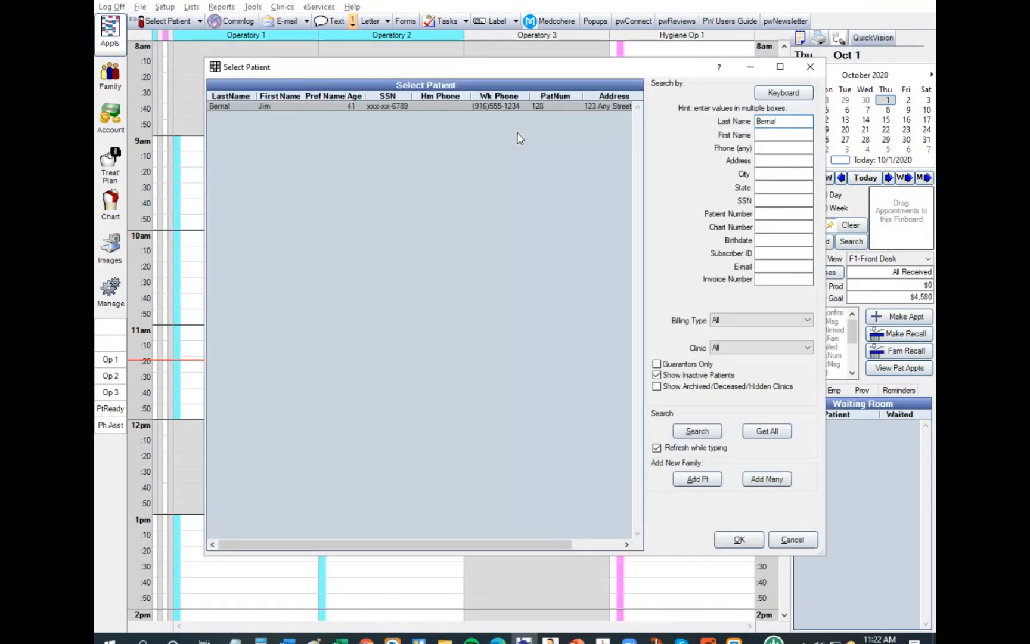
pyautogui.click(810, 67)
# View the patient's reply and conversation under New Text Messages, and put the message window away.
pyautogui.click(353, 21)
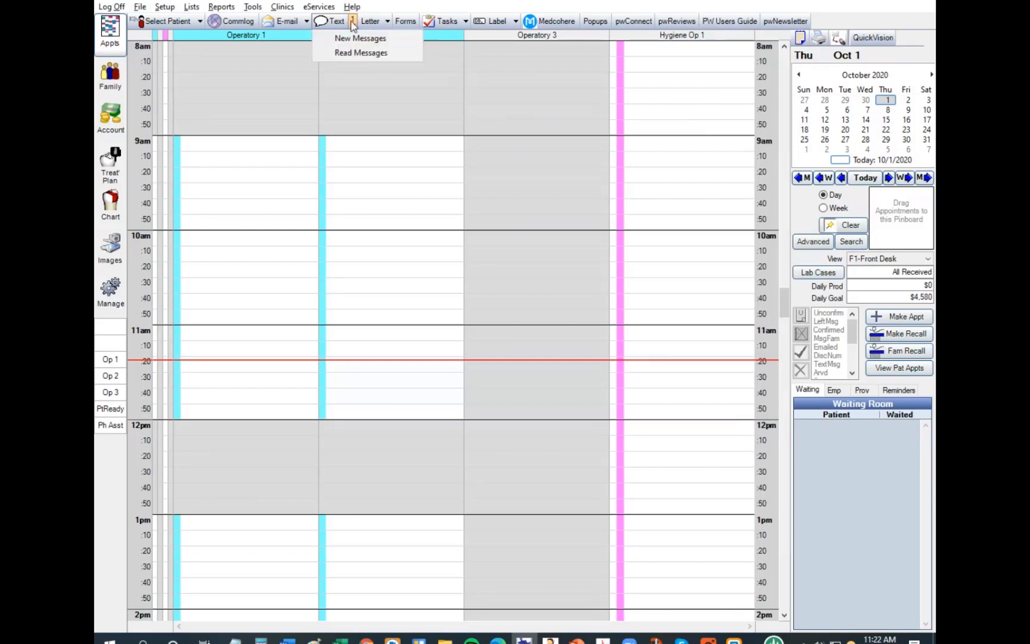
pyautogui.click(354, 39)
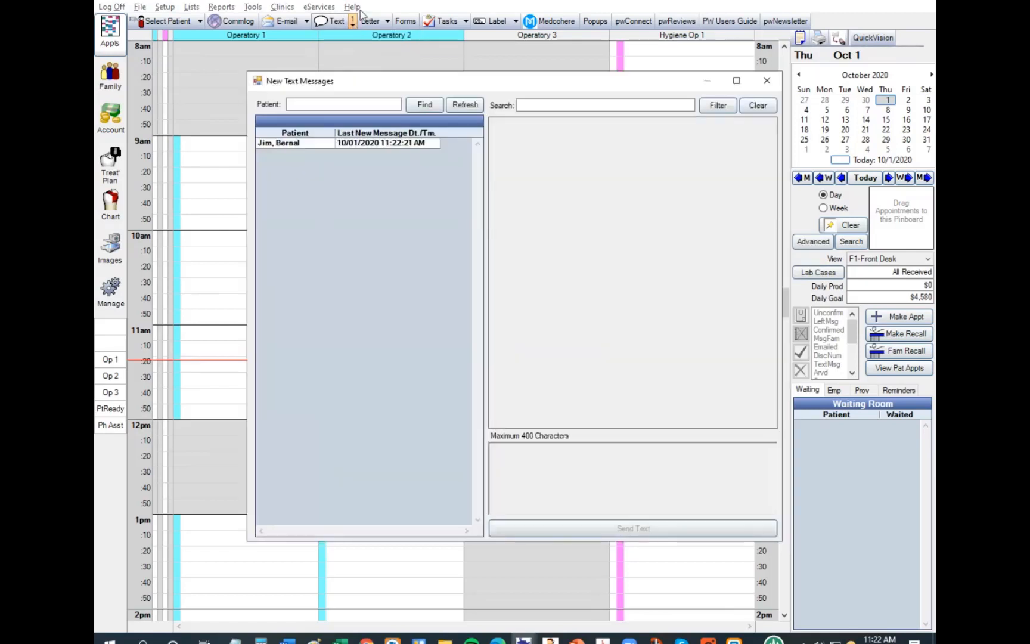
pyautogui.click(297, 146)
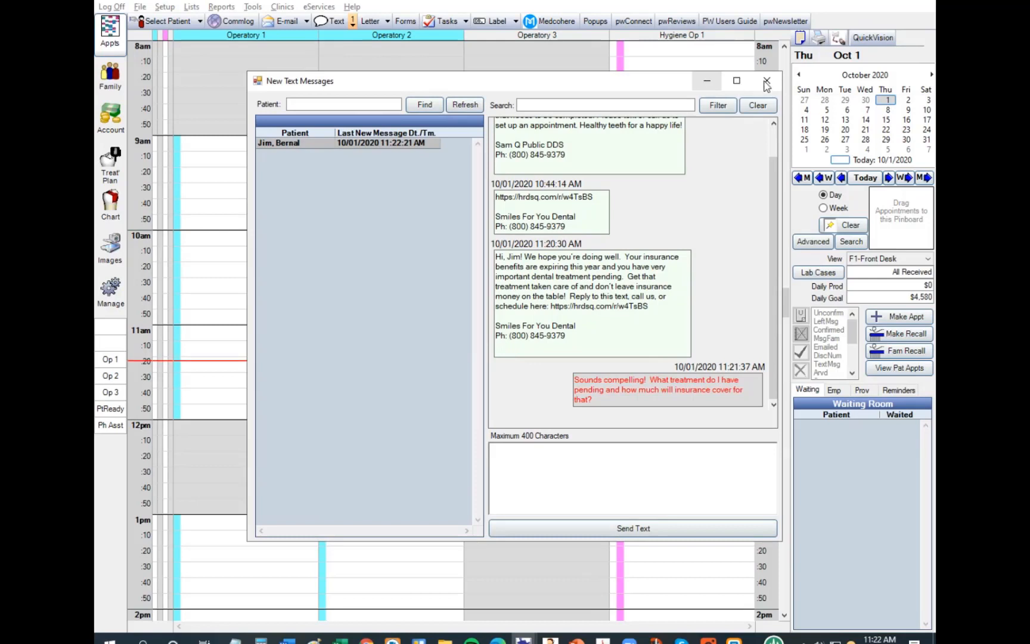
pyautogui.click(707, 80)
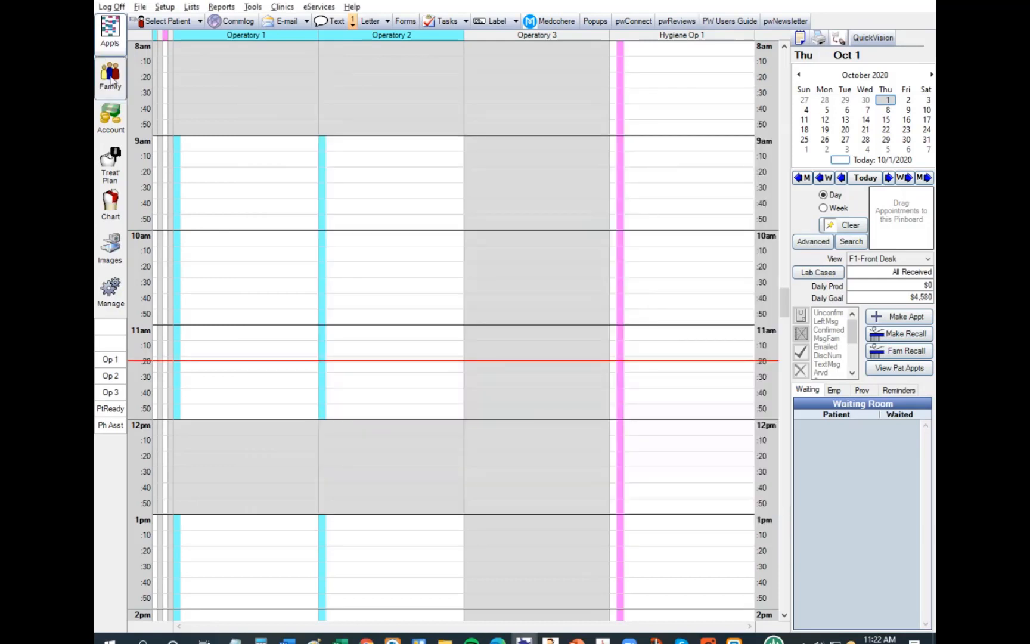
# View the patient's treatment plan, checking the procedures, fees, primary insurance estimates and patient portion.
pyautogui.click(117, 175)
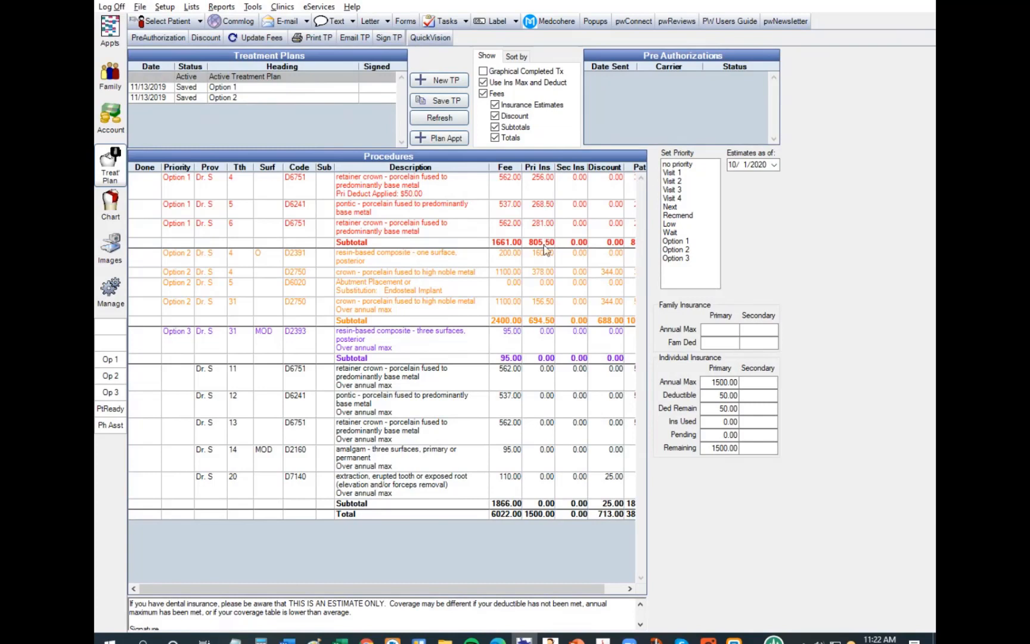
pyautogui.click(524, 188)
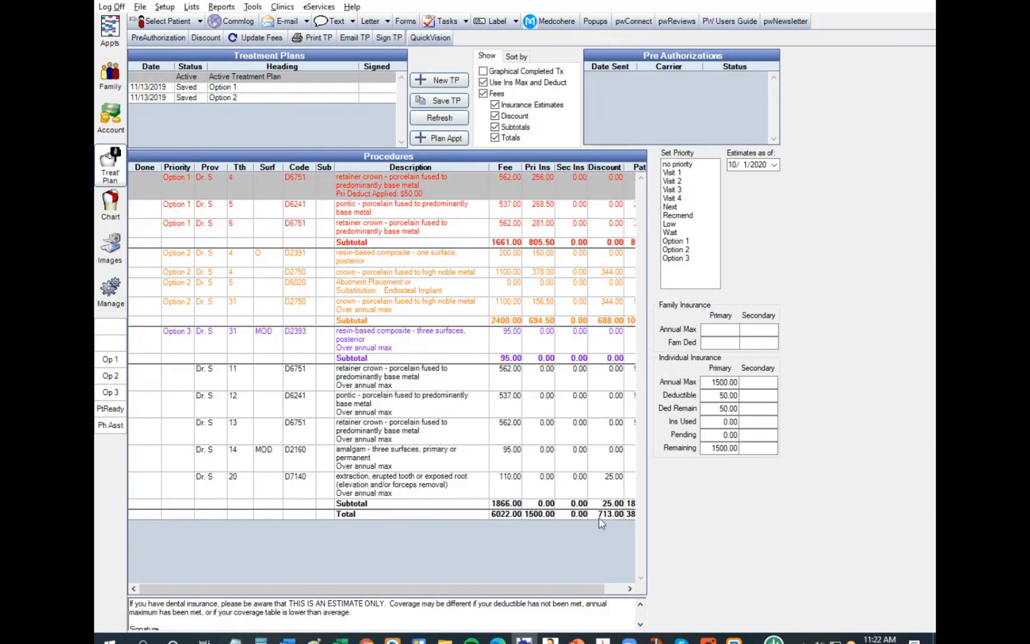
pyautogui.moveTo(605, 589); pyautogui.dragTo(626, 588)
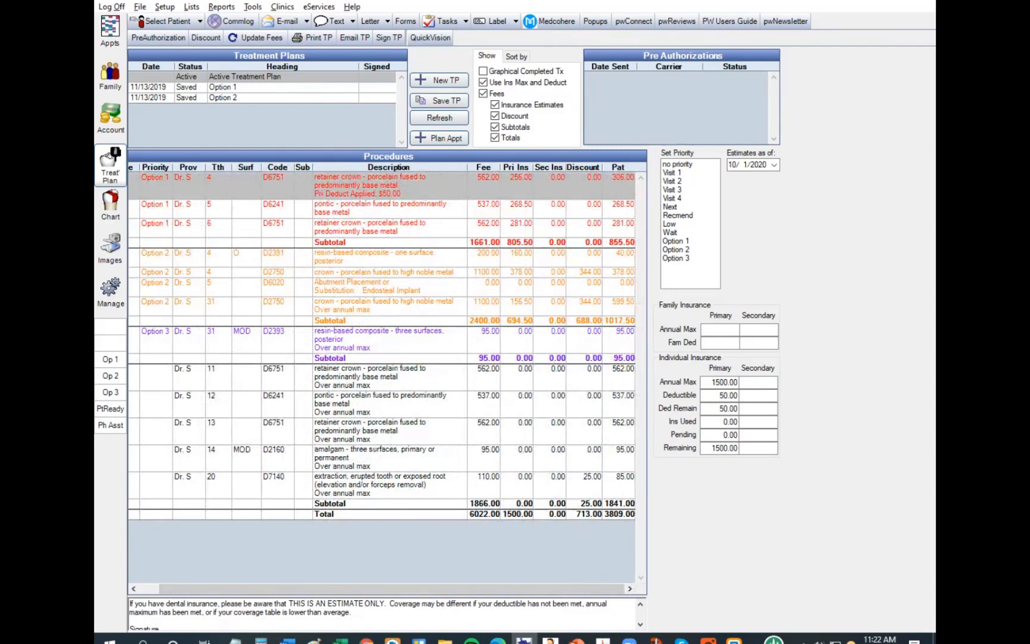
pyautogui.click(229, 8)
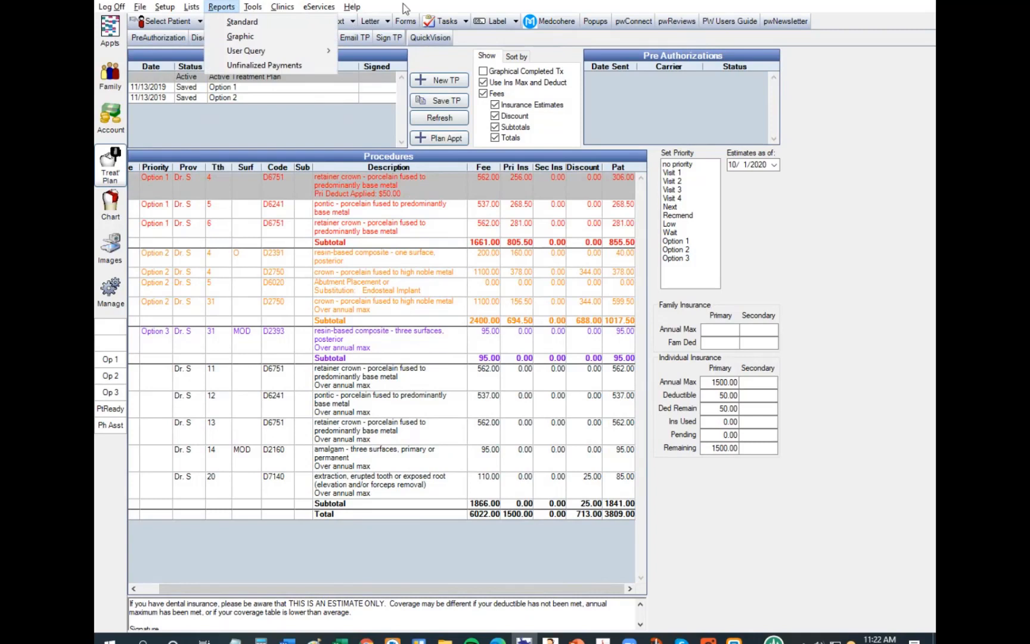
pyautogui.click(338, 135)
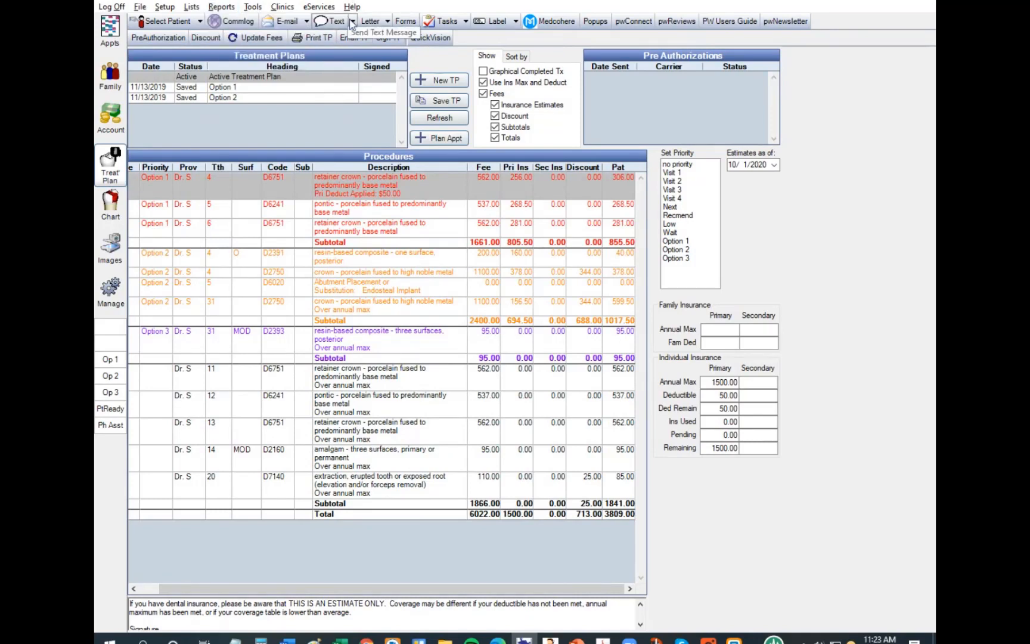
pyautogui.click(331, 22)
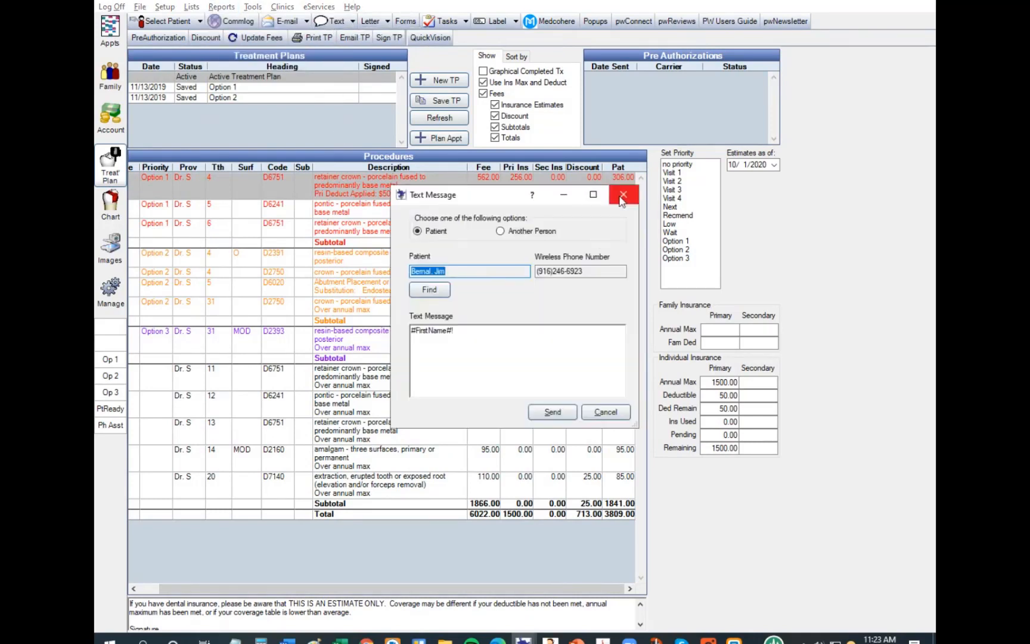
pyautogui.click(623, 195)
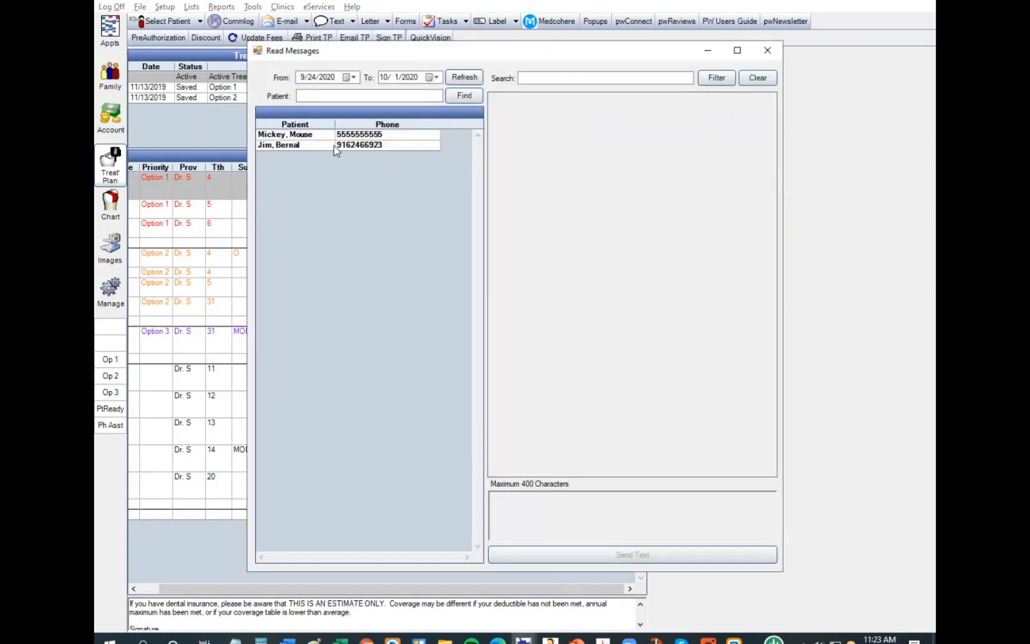
# Start a reply in the patient's Read Messages conversation with "You have some crown work and other procedures to be done.".
pyautogui.click(334, 145)
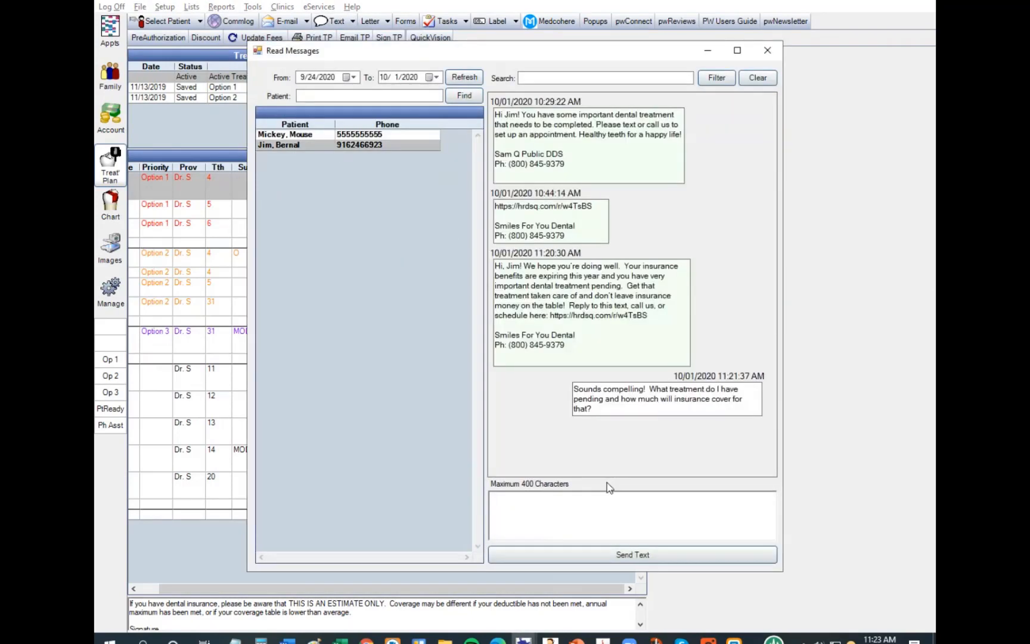
pyautogui.click(602, 514)
pyautogui.write('You have smoe')
pyautogui.press('BackSpace')
pyautogui.press('BackSpace')
pyautogui.press('BackSpace')
pyautogui.press('BackSpace')
pyautogui.write('ome cr')
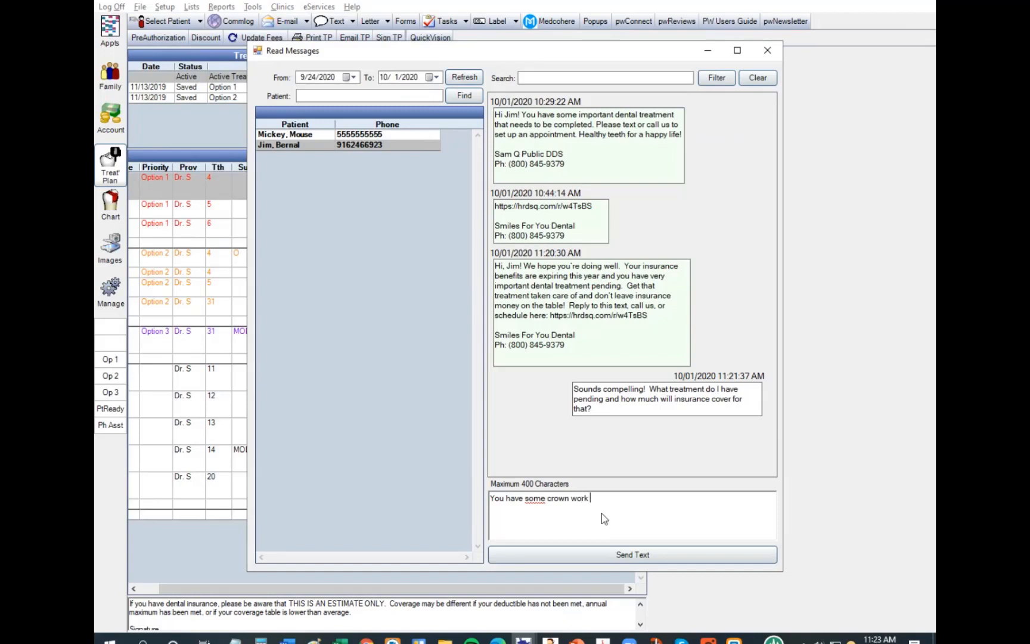
pyautogui.write('d other prcoedur')
pyautogui.press('BackSpace')
pyautogui.press('BackSpace')
pyautogui.press('BackSpace')
pyautogui.press('BackSpace')
pyautogui.press('BackSpace')
pyautogui.press('BackSpace')
pyautogui.write('ocedures to be done.  ')
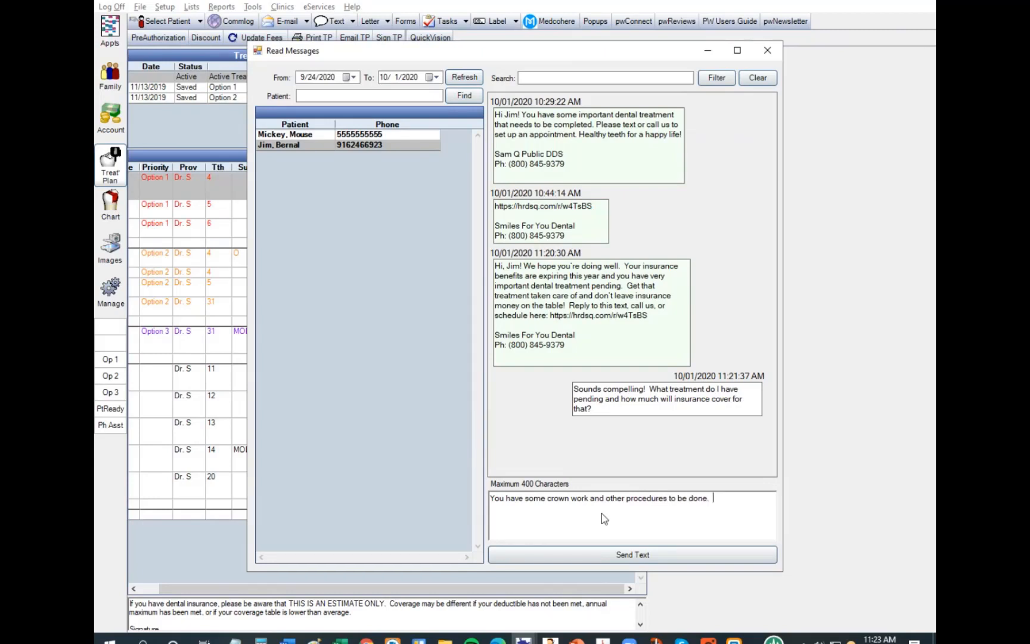
# Add "Based on our estimates, insurance is prepared to cover a significant portion of that. Are you free for a call to discuss?" and send the text.
pyautogui.write('Based on our estimates, insurance')
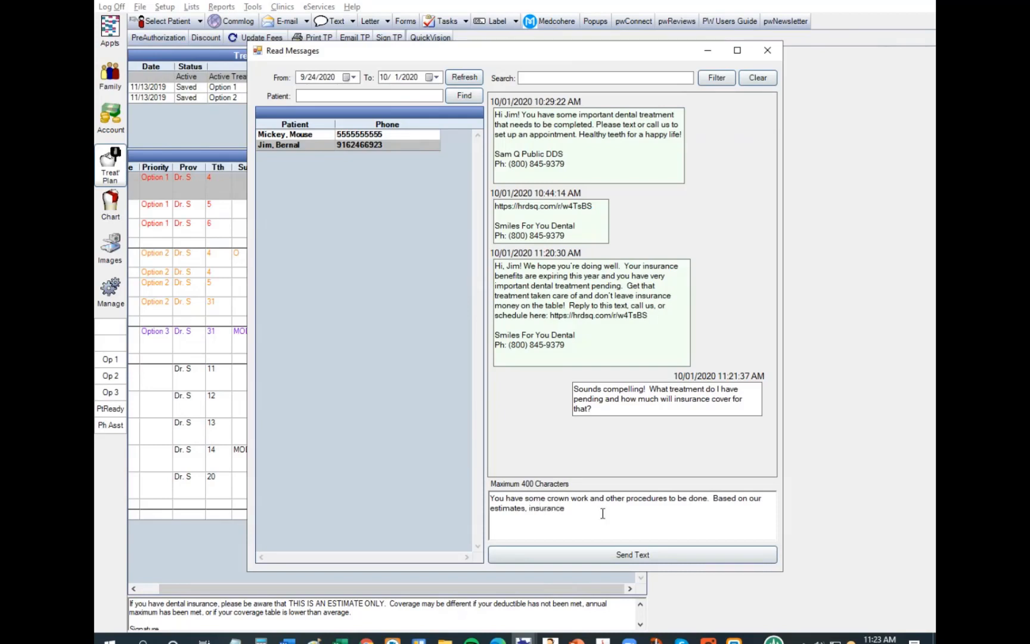
pyautogui.write(' is prepared to cover a significant portion ')
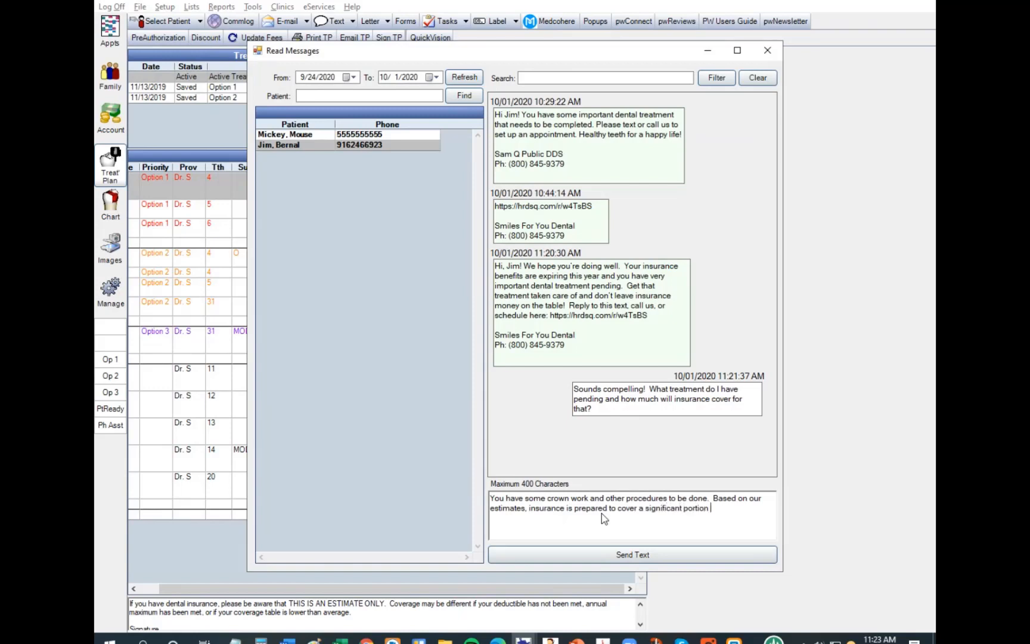
pyautogui.write('of that.  Are you free for a call to discuss?')
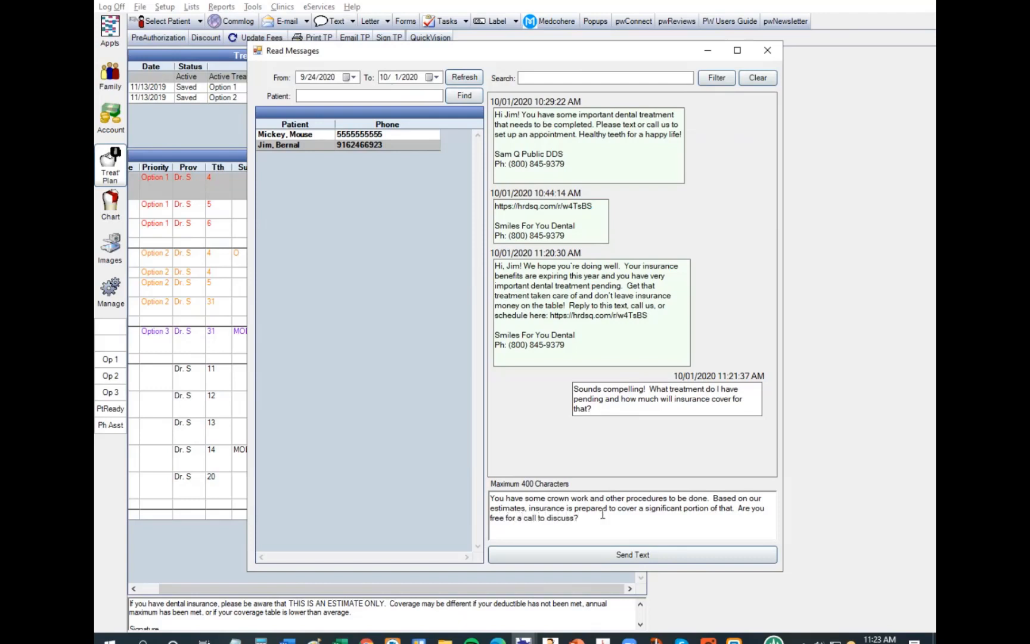
pyautogui.click(620, 555)
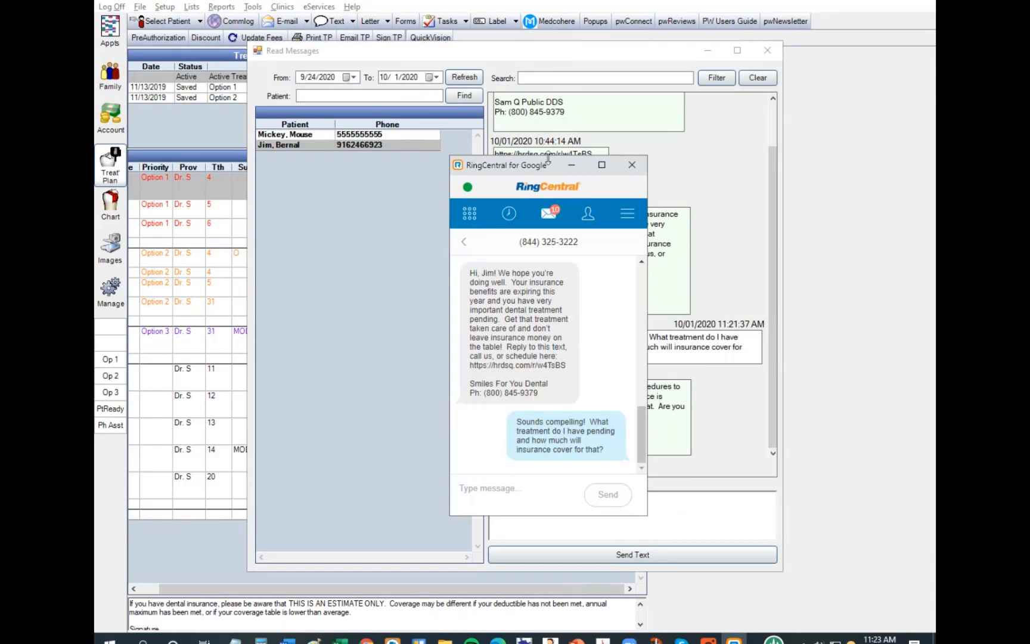
# Answer the office's text in RingCentral with "Sounds great. I got off 1 pm today. Can you call me then?".
pyautogui.moveTo(566, 171); pyautogui.dragTo(832, 149)
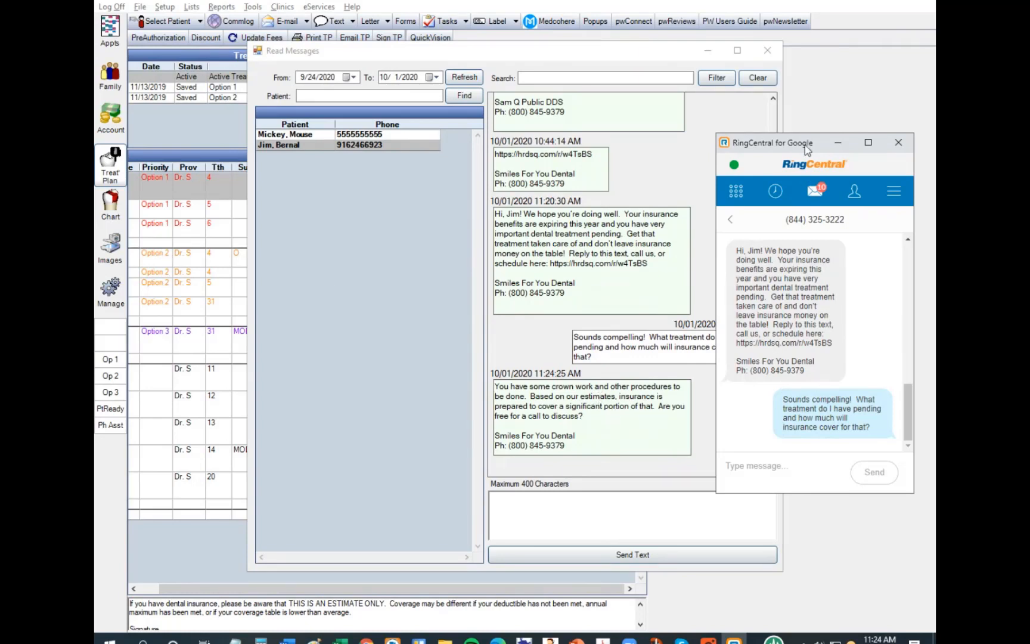
pyautogui.moveTo(806, 146); pyautogui.dragTo(687, 156)
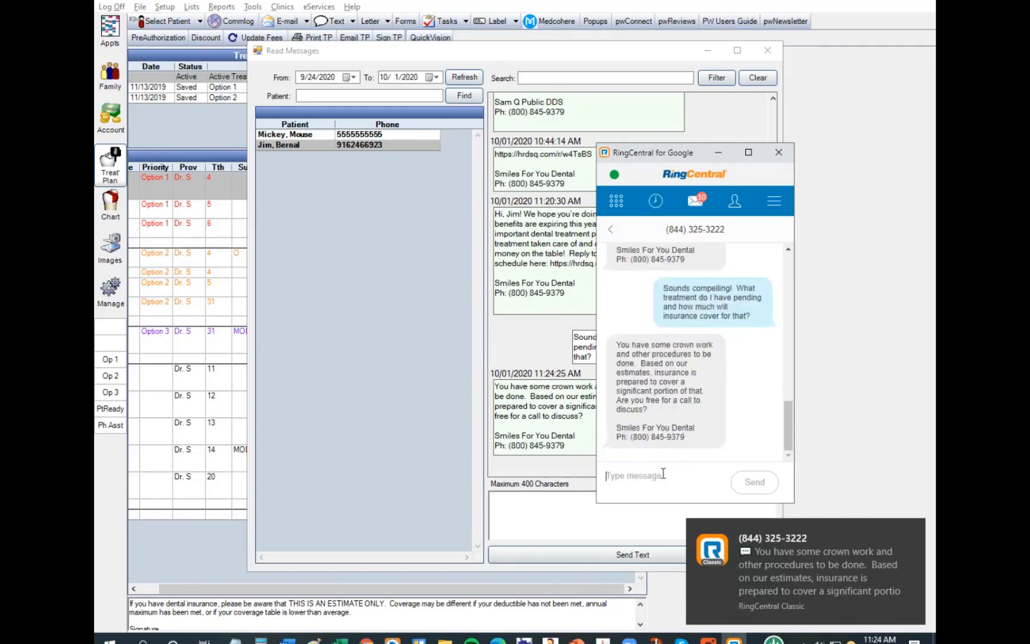
pyautogui.write('Sound')
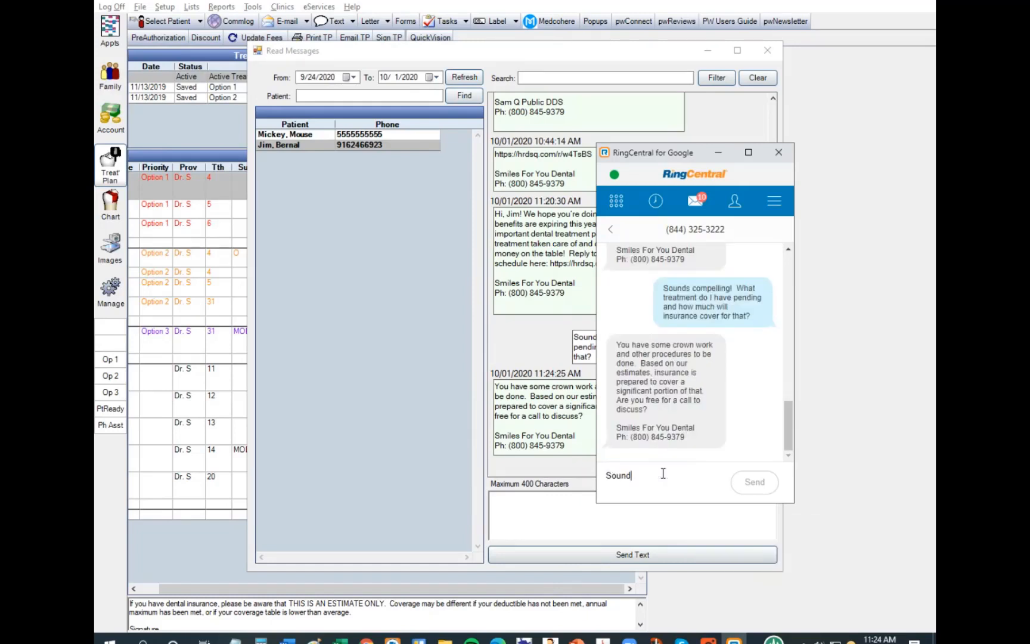
pyautogui.write('s great. I got off for l')
pyautogui.press('BackSpace')
pyautogui.press('BackSpace')
pyautogui.press('BackSpace')
pyautogui.press('BackSpace')
pyautogui.press('BackSpace')
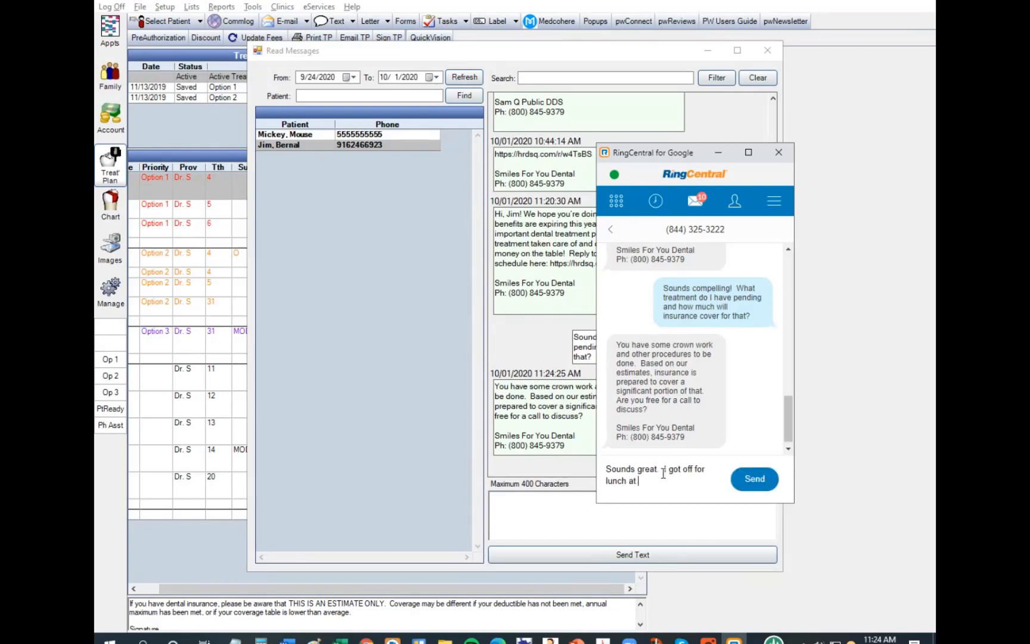
pyautogui.write('1 pm today.  Can you call me then?')
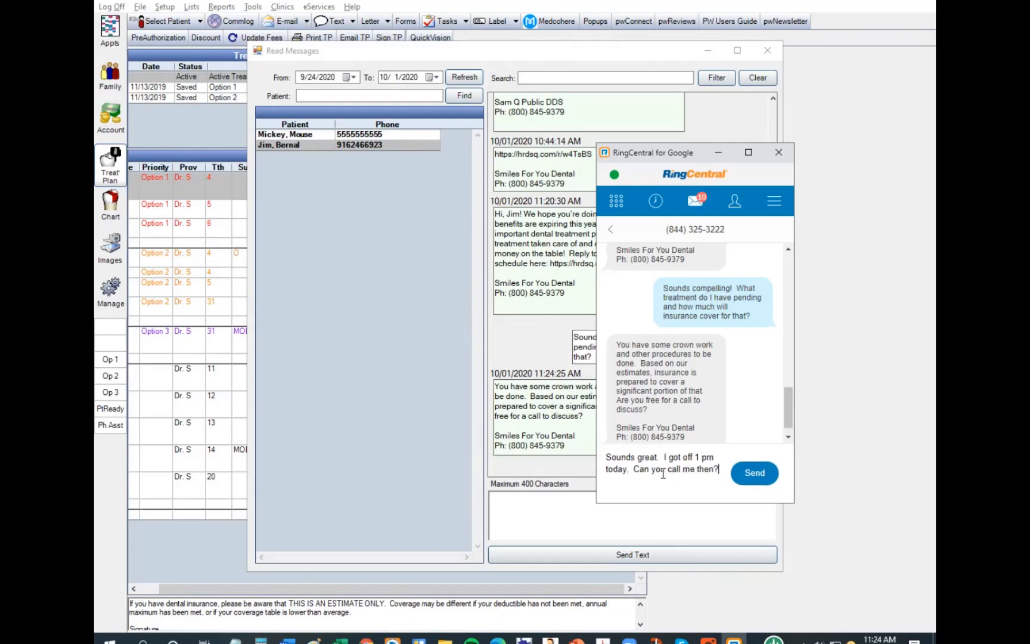
pyautogui.click(748, 474)
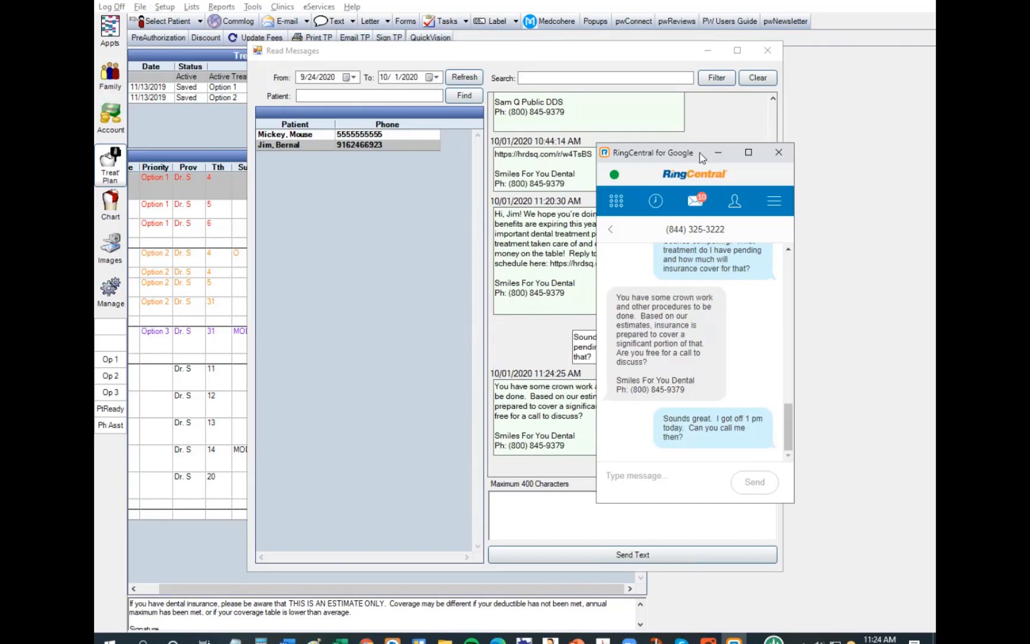
# Arrange Read Messages and RingCentral side by side to compare the conversation, and close Read Messages.
pyautogui.moveTo(701, 152); pyautogui.dragTo(915, 159)
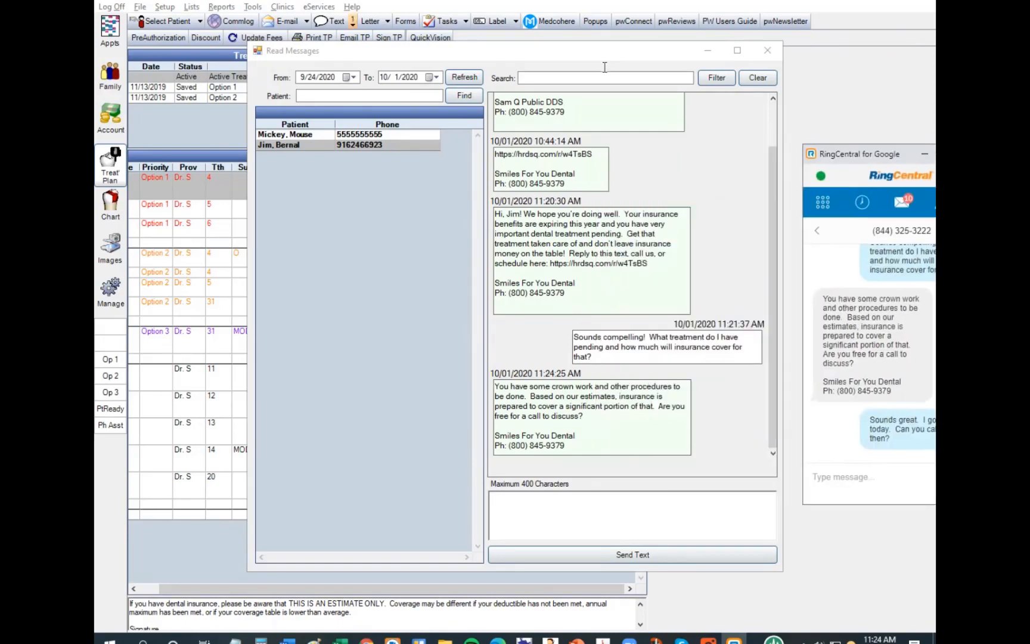
pyautogui.moveTo(607, 56); pyautogui.dragTo(545, 62)
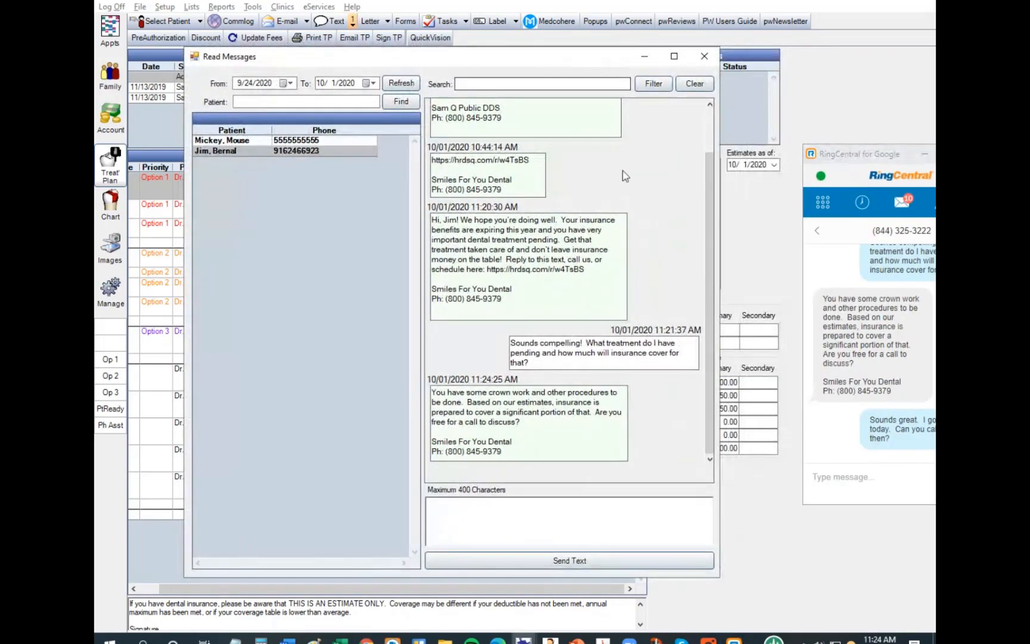
pyautogui.moveTo(872, 157); pyautogui.dragTo(784, 146)
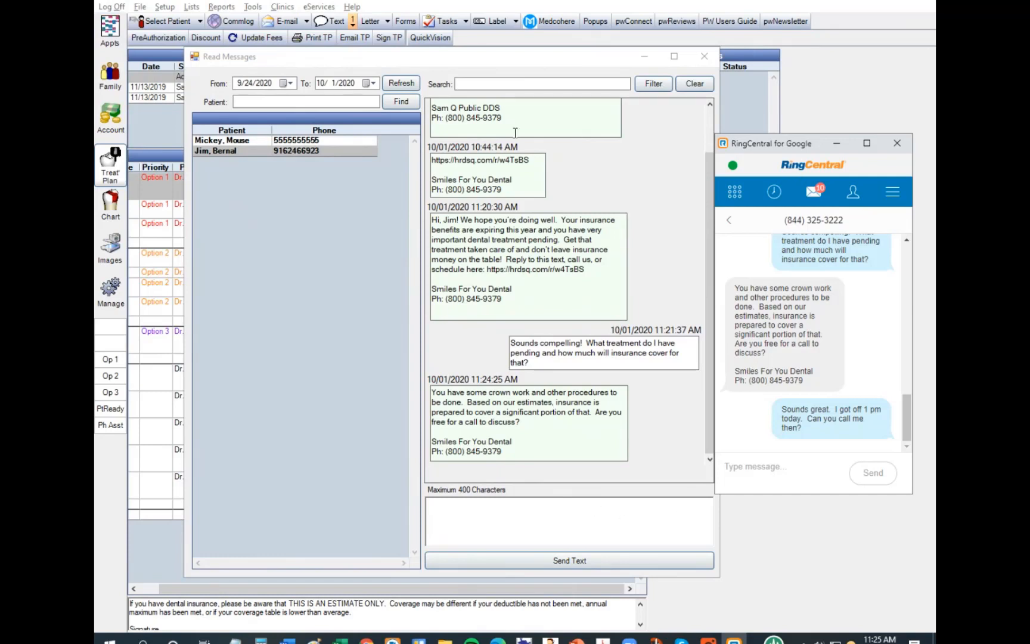
pyautogui.hotkey('alt', 'Tab')
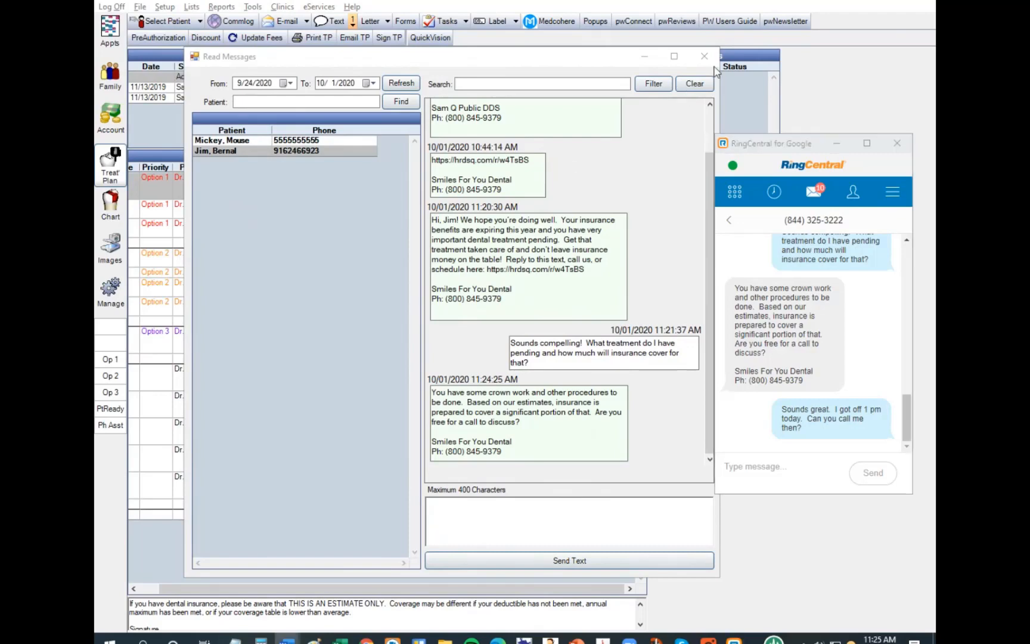
pyautogui.click(704, 56)
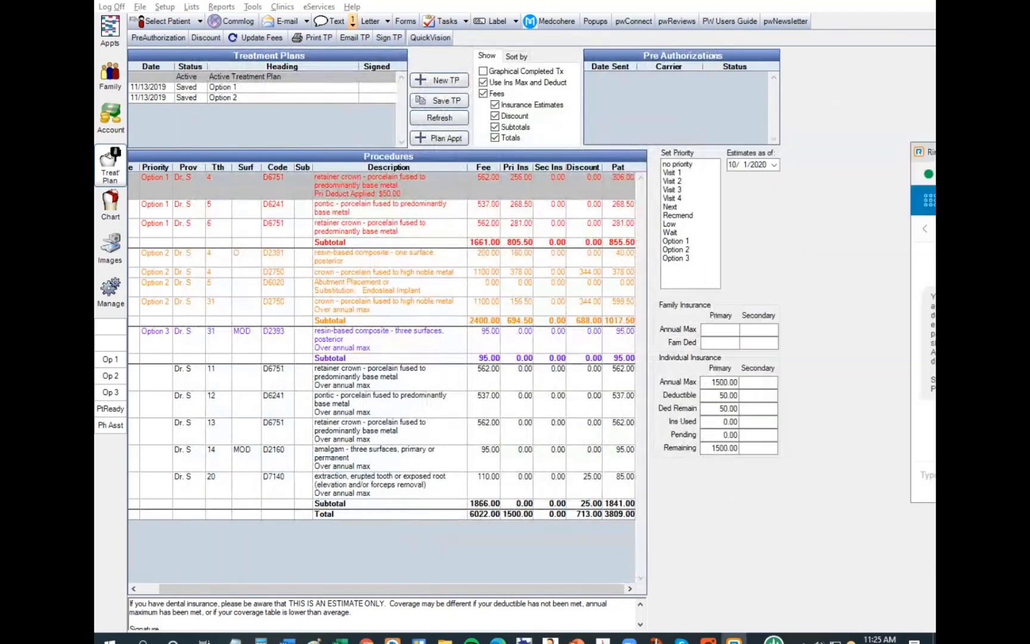
# Open the patient's latest message under New Text Messages and send the reply "Yes, will do!".
pyautogui.click(352, 23)
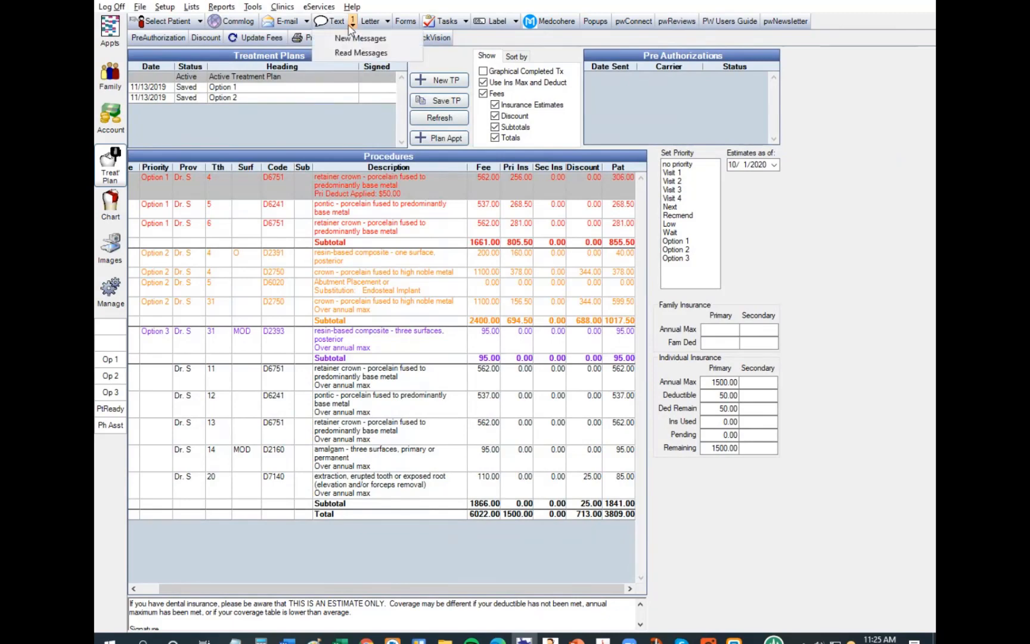
pyautogui.click(344, 37)
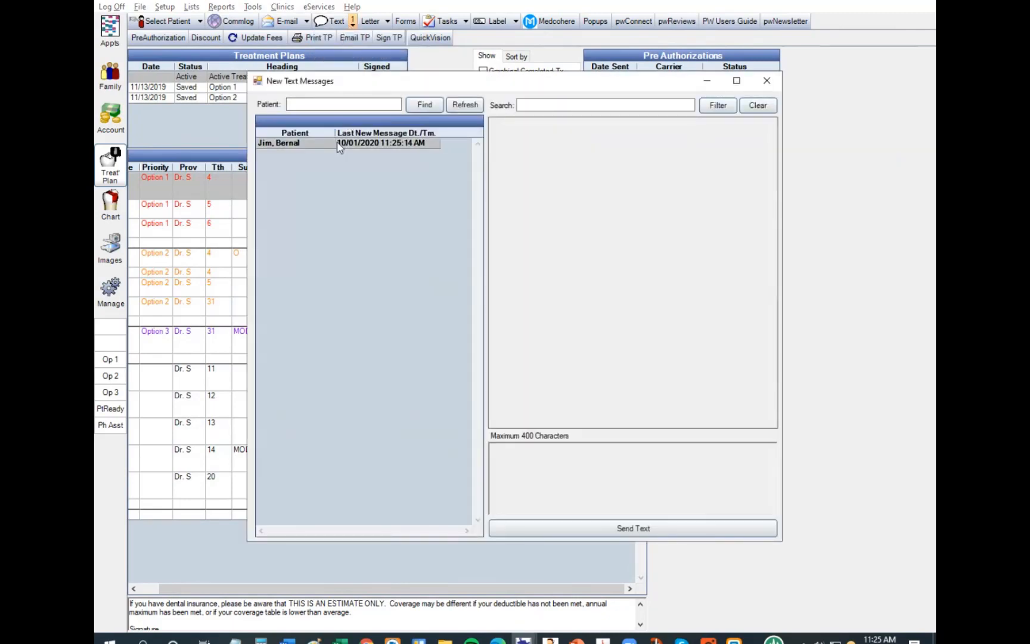
pyautogui.click(660, 463)
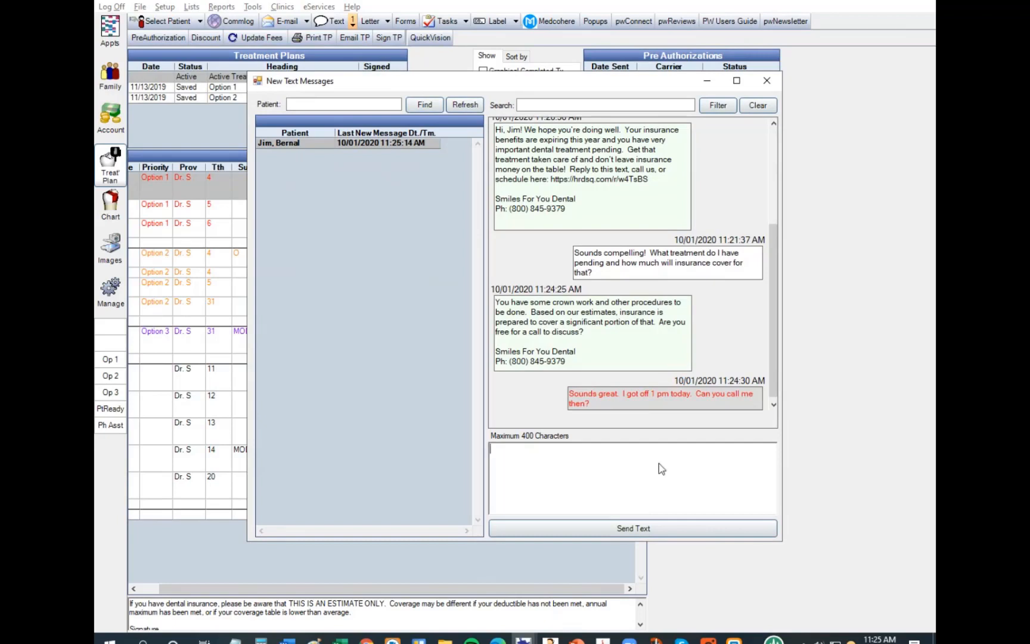
pyautogui.write('Yes, will')
pyautogui.write('do!')
pyautogui.click(668, 532)
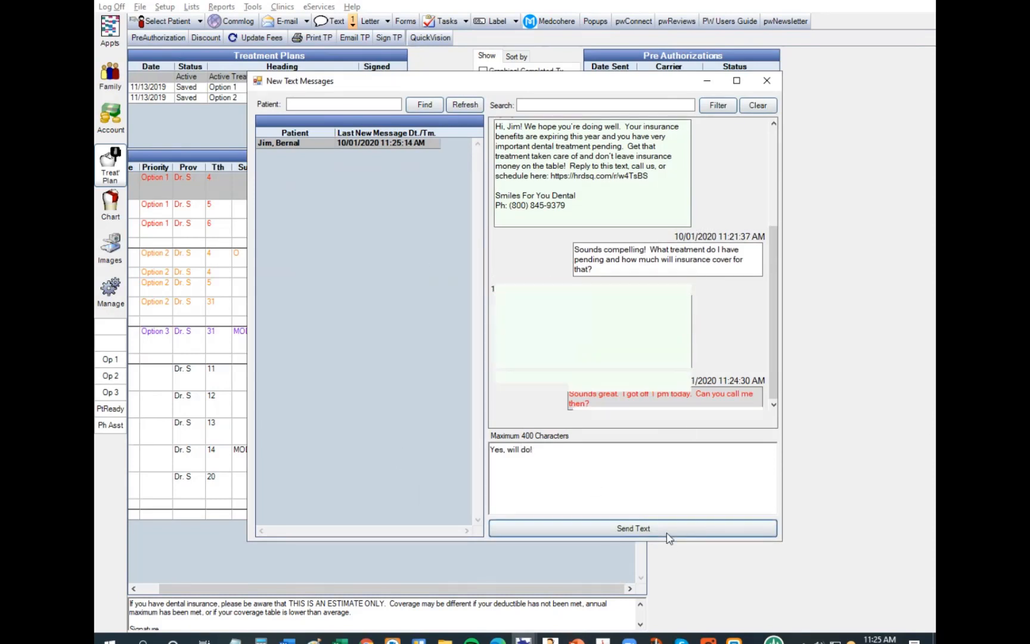
pyautogui.click(648, 532)
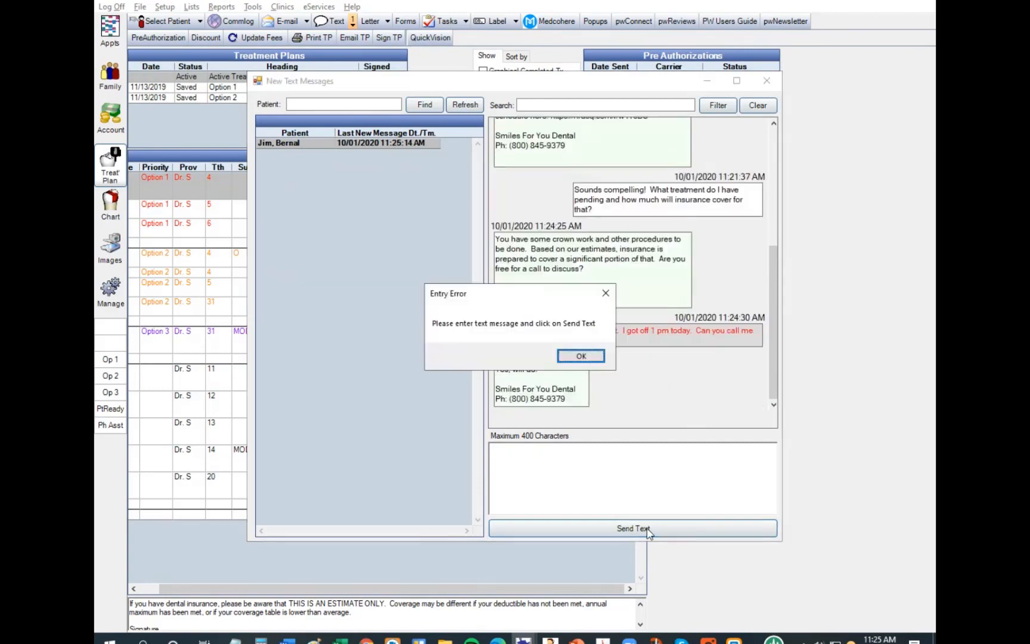
pyautogui.click(580, 356)
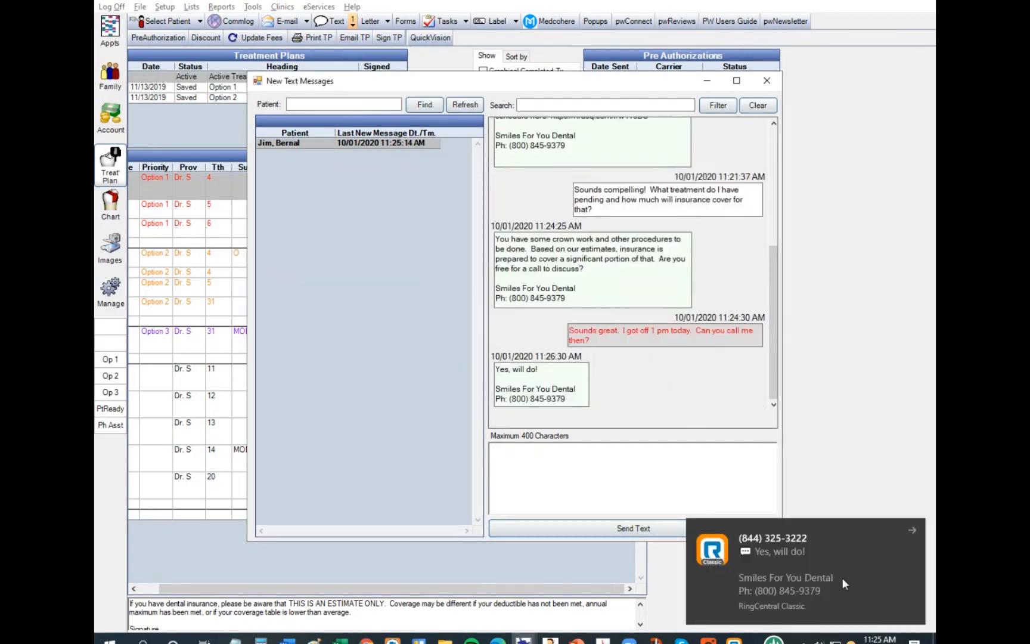
# View the office's last reply in RingCentral, and close RingCentral and the New Text Messages window.
pyautogui.moveTo(934, 179); pyautogui.dragTo(763, 170)
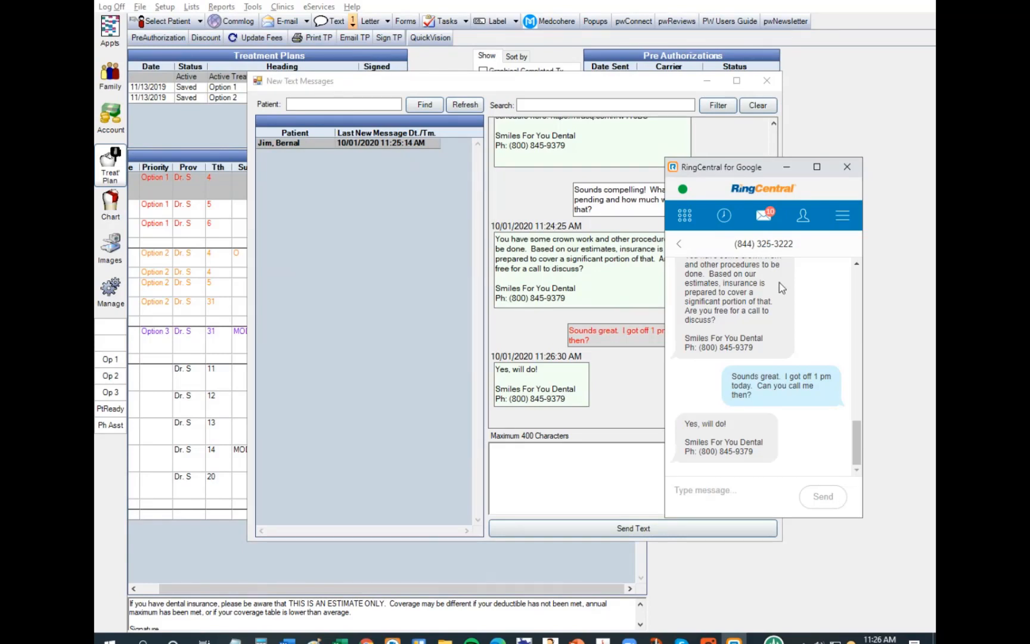
pyautogui.click(287, 641)
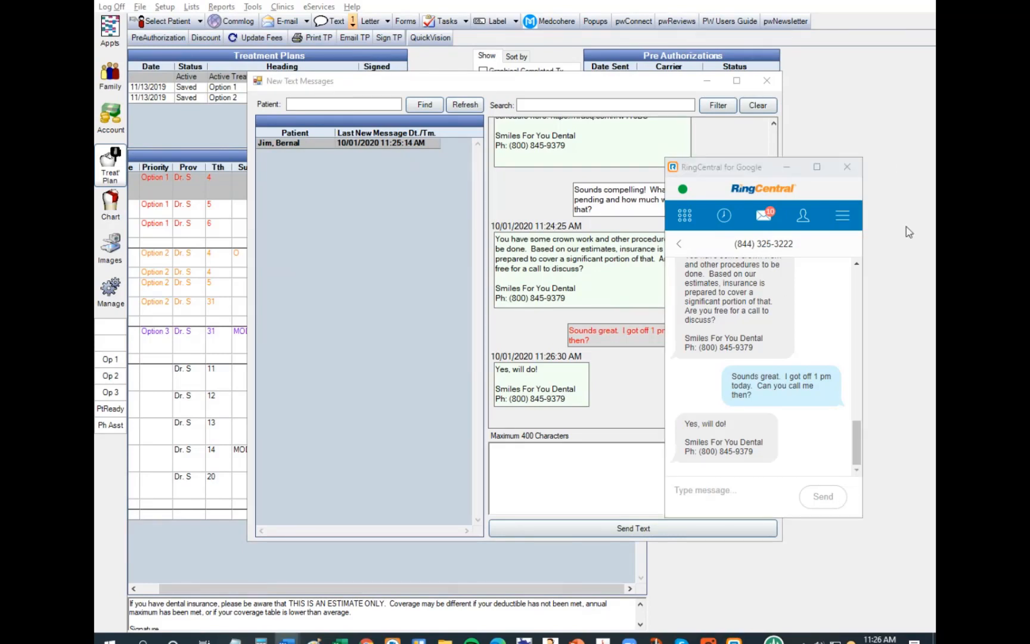
pyautogui.click(847, 167)
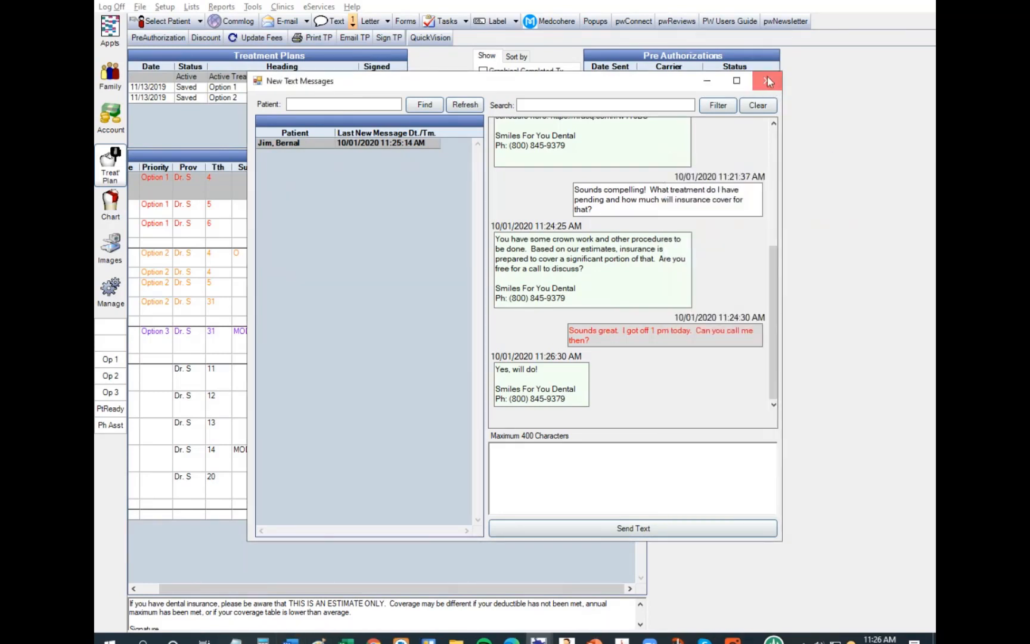
pyautogui.click(768, 81)
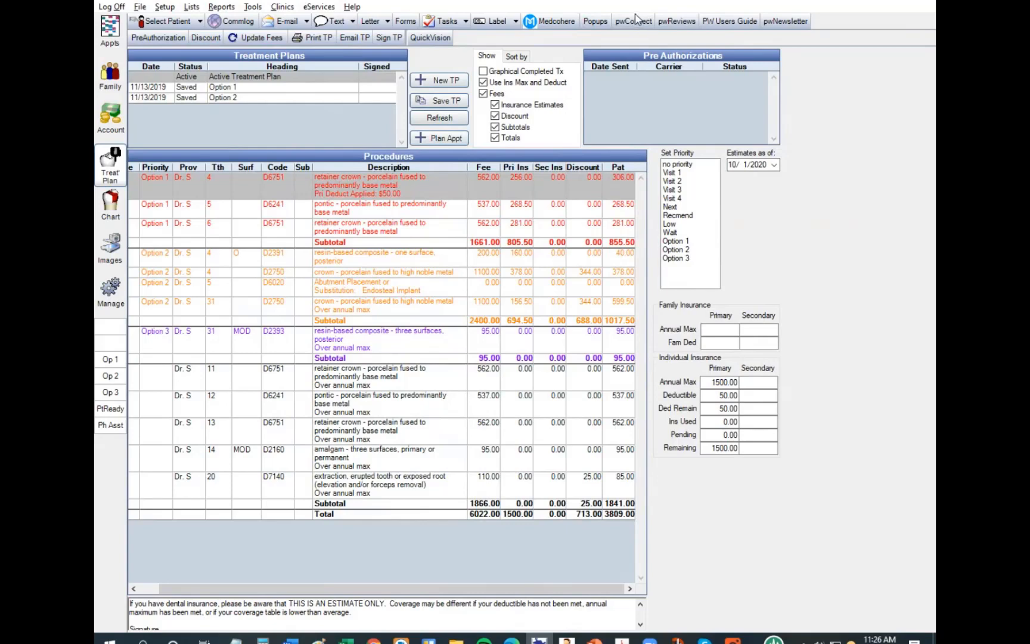
# View the Default on-demand text template for the Treatment Plan Manager message type in pwConnect, and close pwConnect.
pyautogui.click(634, 21)
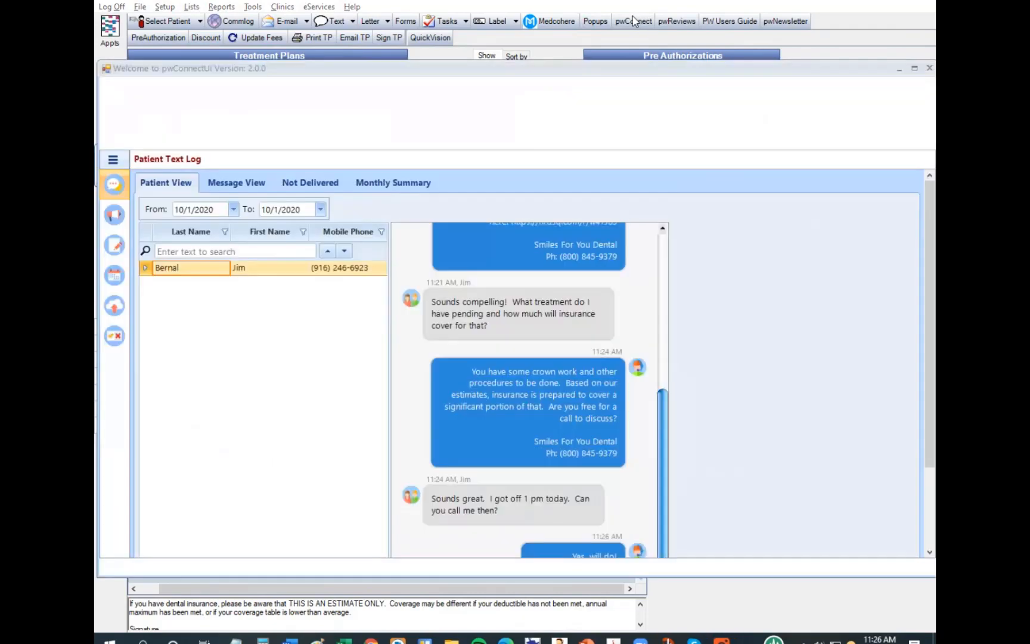
pyautogui.click(115, 245)
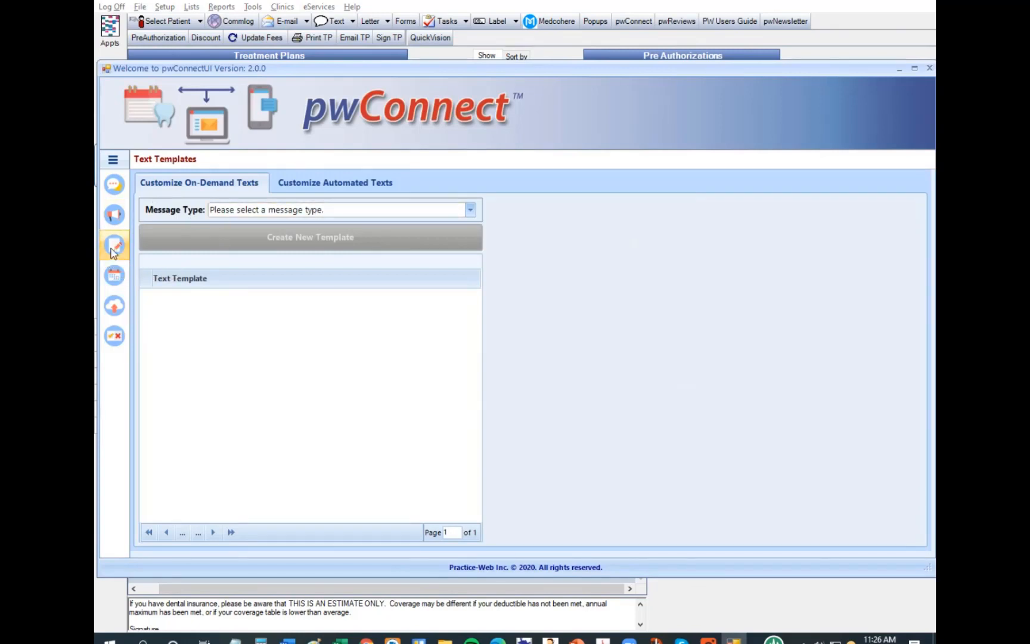
pyautogui.click(253, 210)
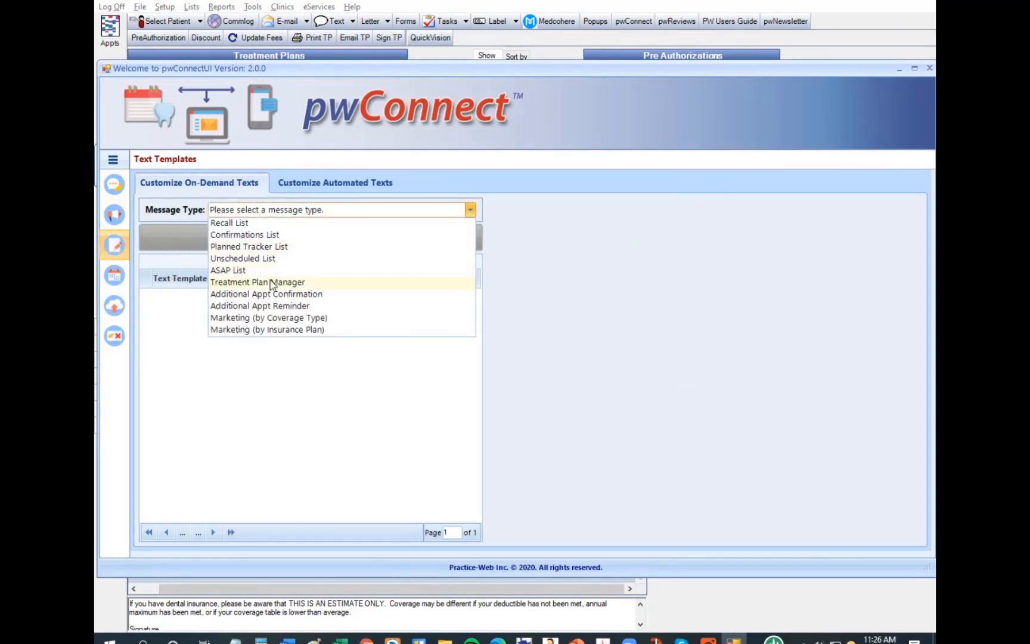
pyautogui.click(257, 282)
pyautogui.click(258, 282)
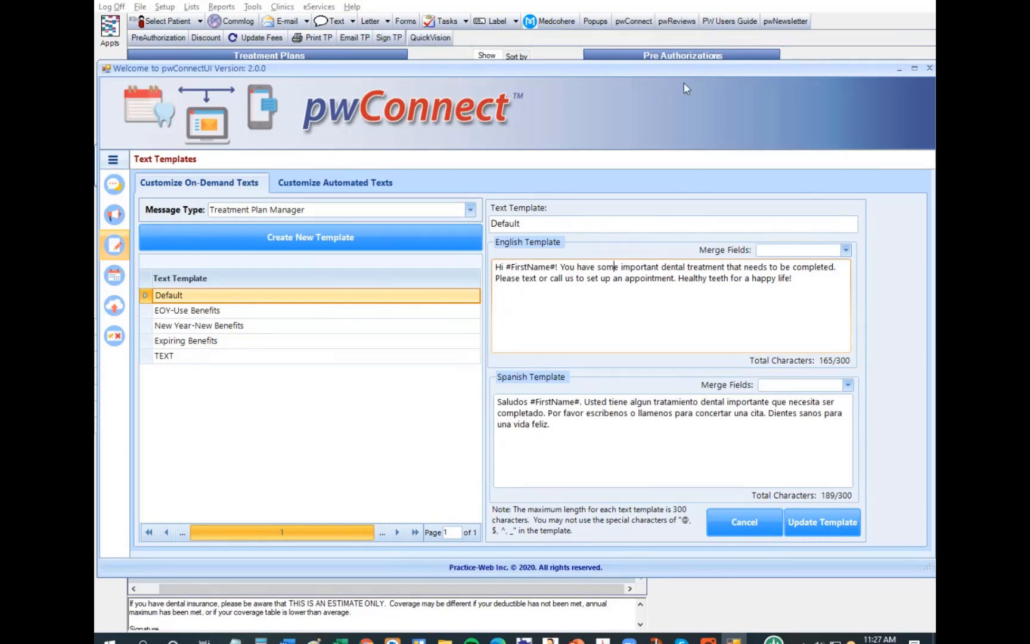
pyautogui.moveTo(778, 69); pyautogui.dragTo(696, 89)
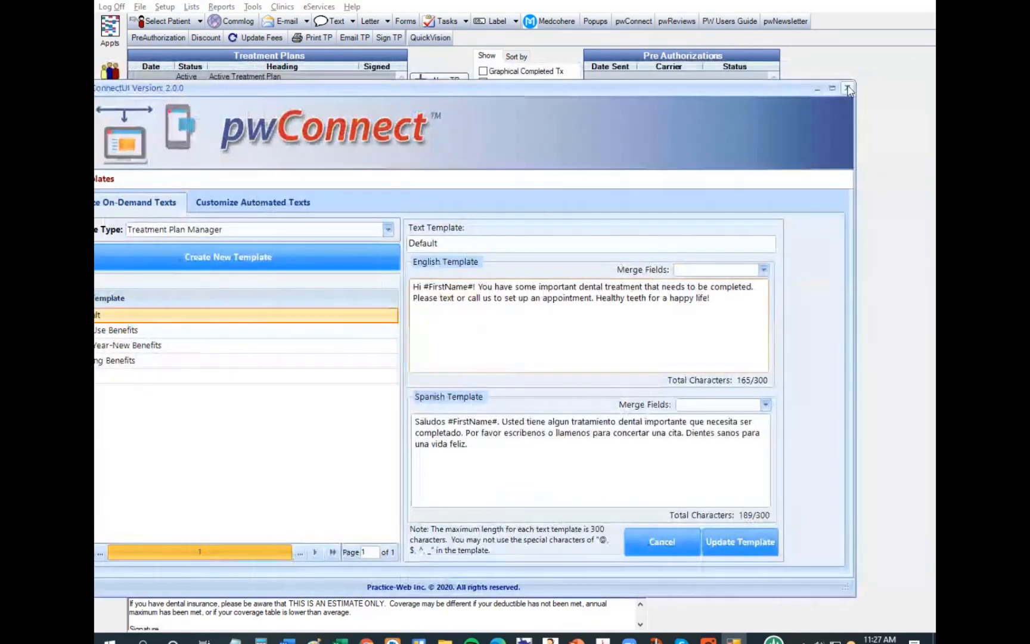
pyautogui.click(848, 89)
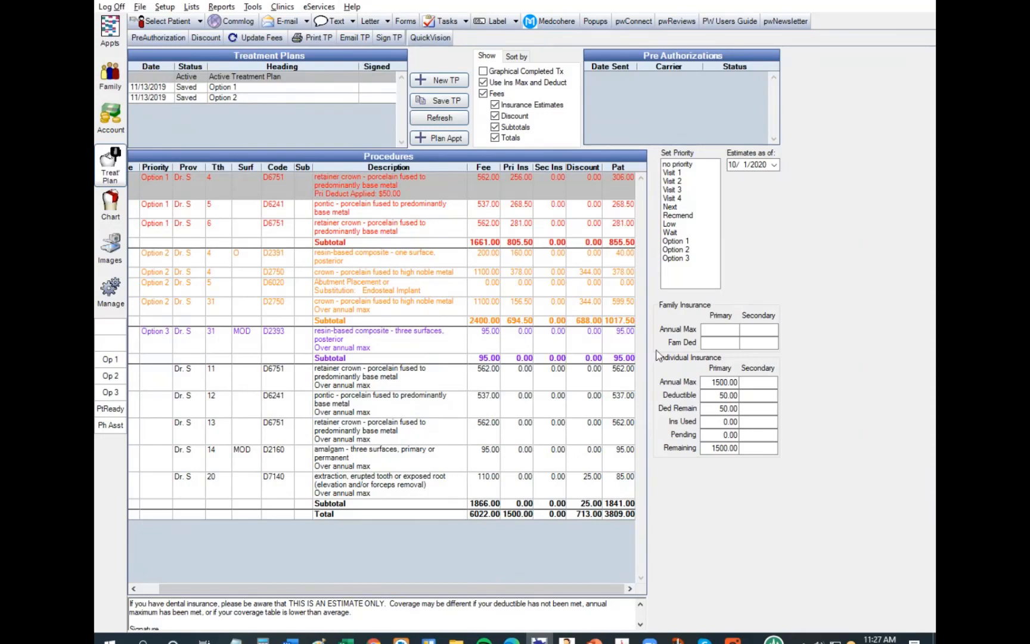
pyautogui.click(594, 640)
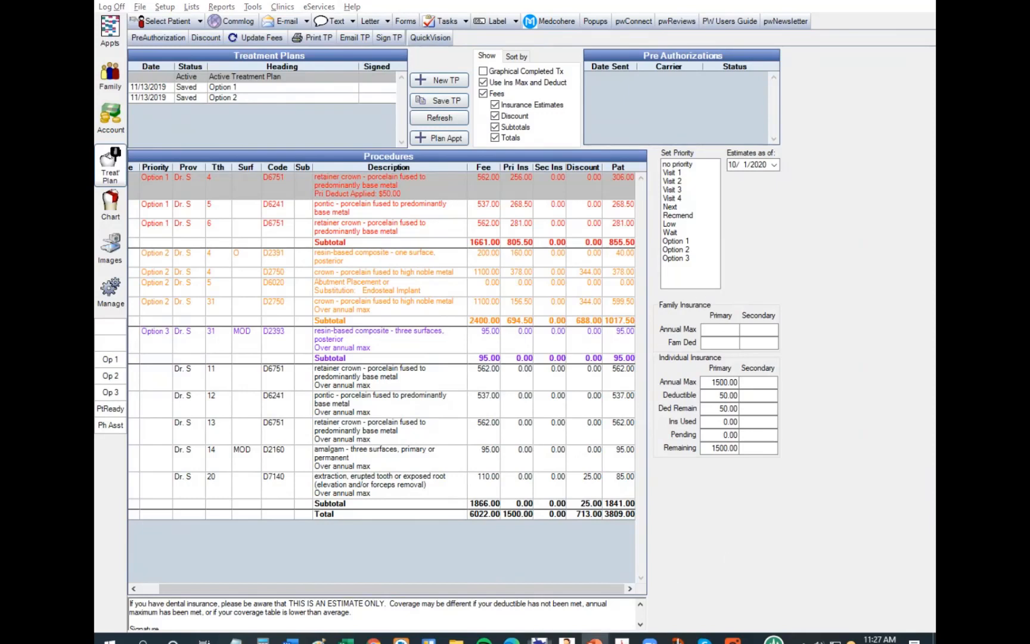